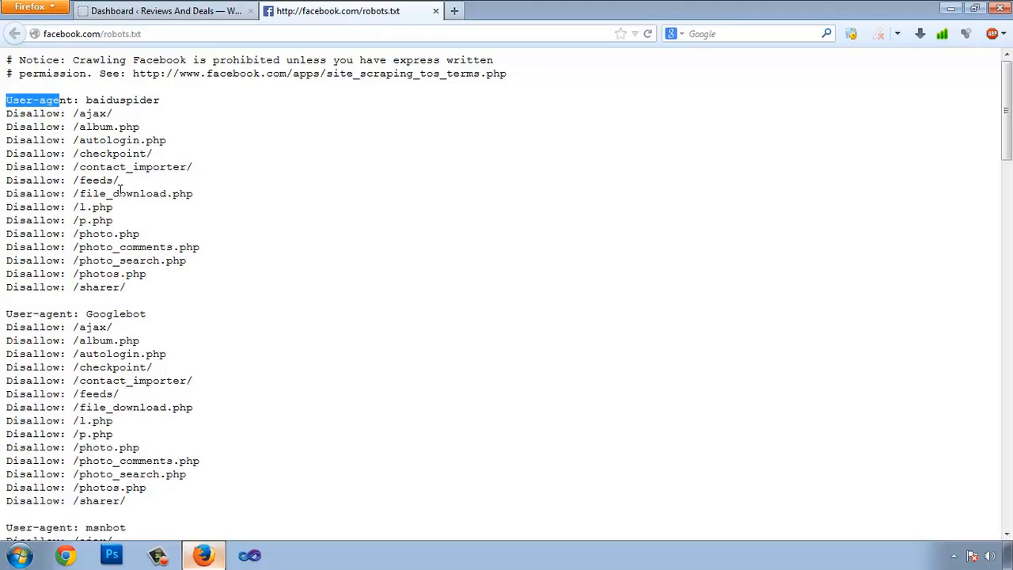
# Highlight the baiduspider user agent and its disallowed /ajax/ path in Facebook's robots.txt
pyautogui.moveTo(87, 100); pyautogui.dragTo(147, 101)
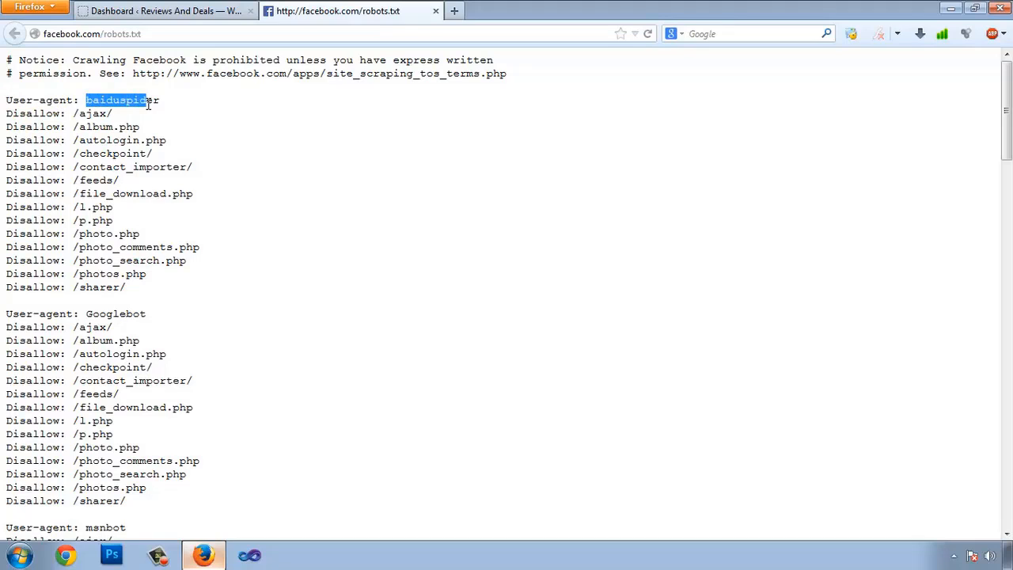
pyautogui.moveTo(8, 113); pyautogui.dragTo(47, 290)
pyautogui.moveTo(80, 114); pyautogui.dragTo(105, 117)
pyautogui.click(93, 142)
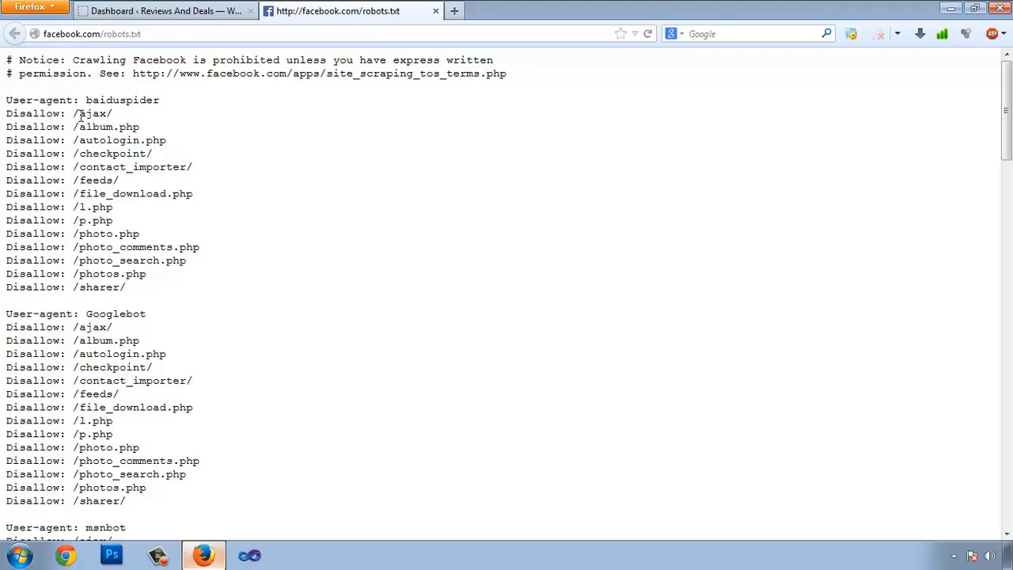
pyautogui.moveTo(80, 115); pyautogui.dragTo(92, 115)
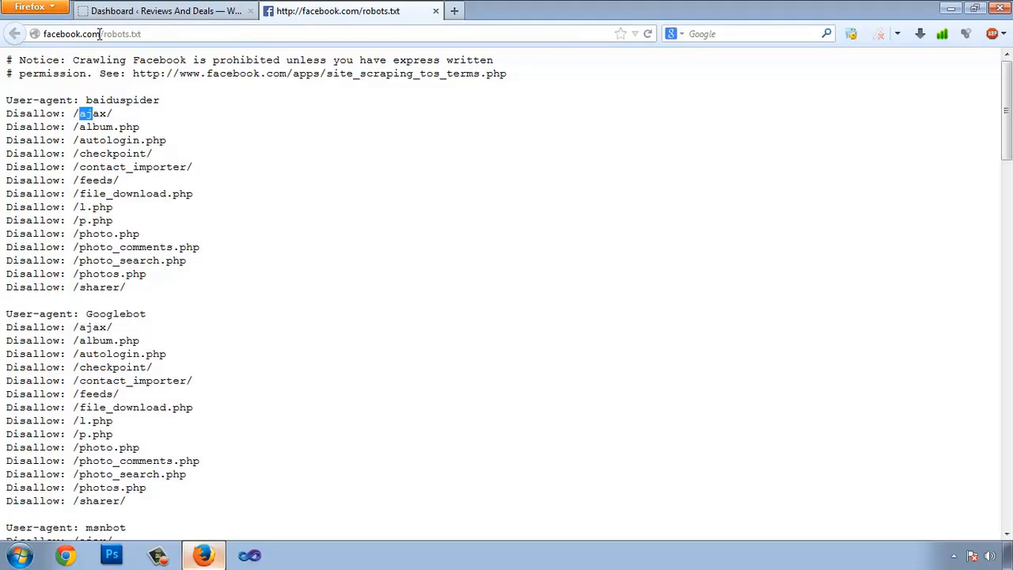
pyautogui.moveTo(80, 114); pyautogui.dragTo(158, 101)
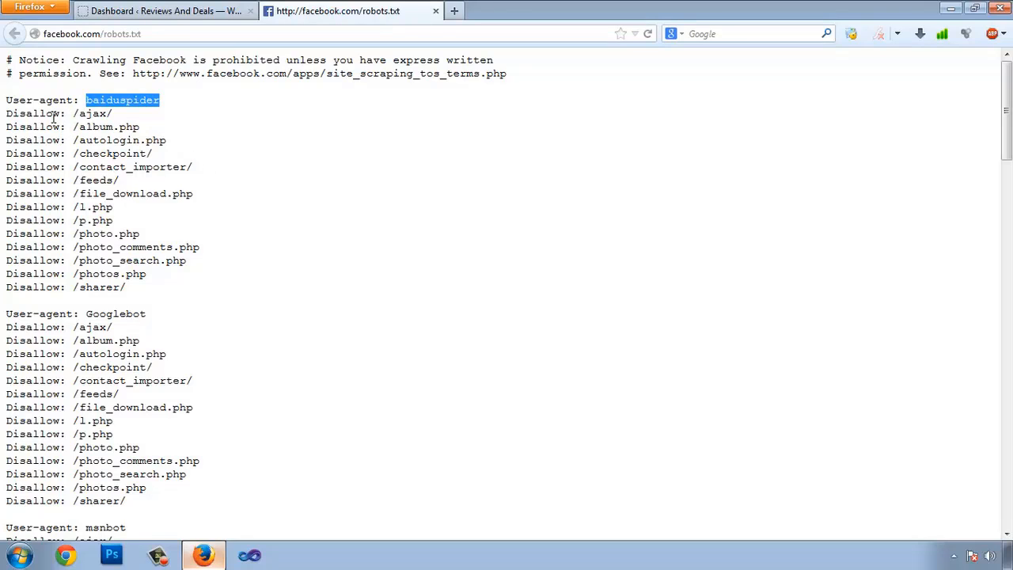
pyautogui.moveTo(73, 113); pyautogui.dragTo(105, 114)
# Scroll through Facebook's robots.txt, highlighting further rules lower down the file
pyautogui.scroll(-2, 105, 113)
pyautogui.moveTo(6, 230); pyautogui.dragTo(121, 231)
pyautogui.moveTo(62, 246); pyautogui.dragTo(129, 261)
pyautogui.scroll(-8, 138, 255)
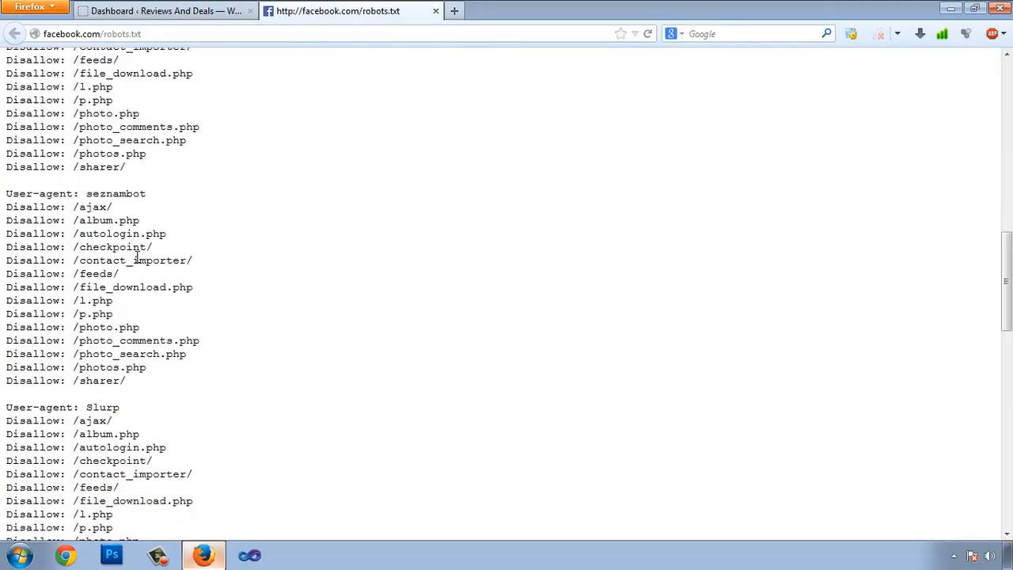
pyautogui.scroll(-10, 138, 255)
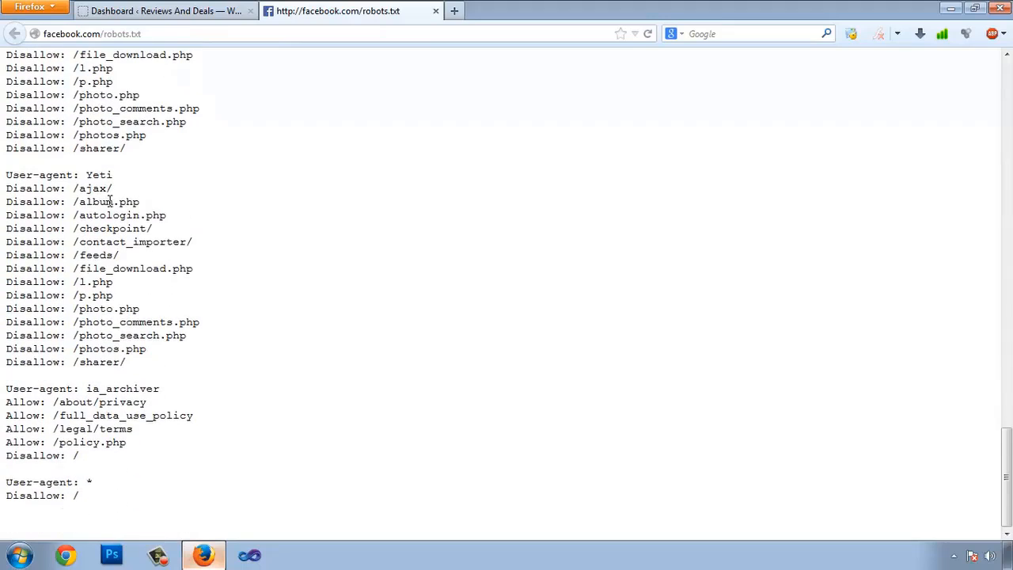
pyautogui.scroll(8, 53, 182)
pyautogui.moveTo(80, 210); pyautogui.dragTo(116, 226)
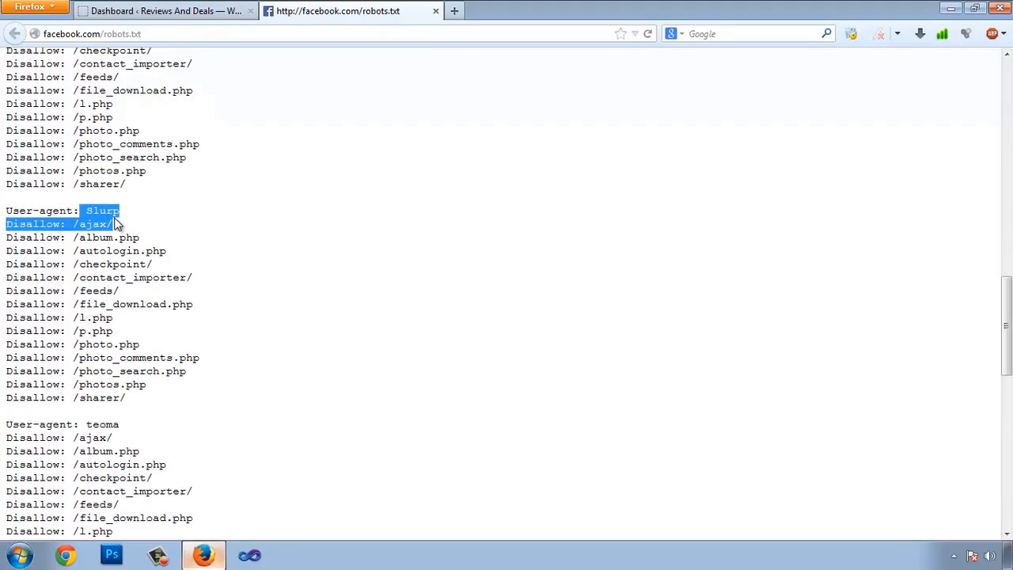
pyautogui.moveTo(37, 426); pyautogui.dragTo(120, 426)
pyautogui.scroll(20, 208, 344)
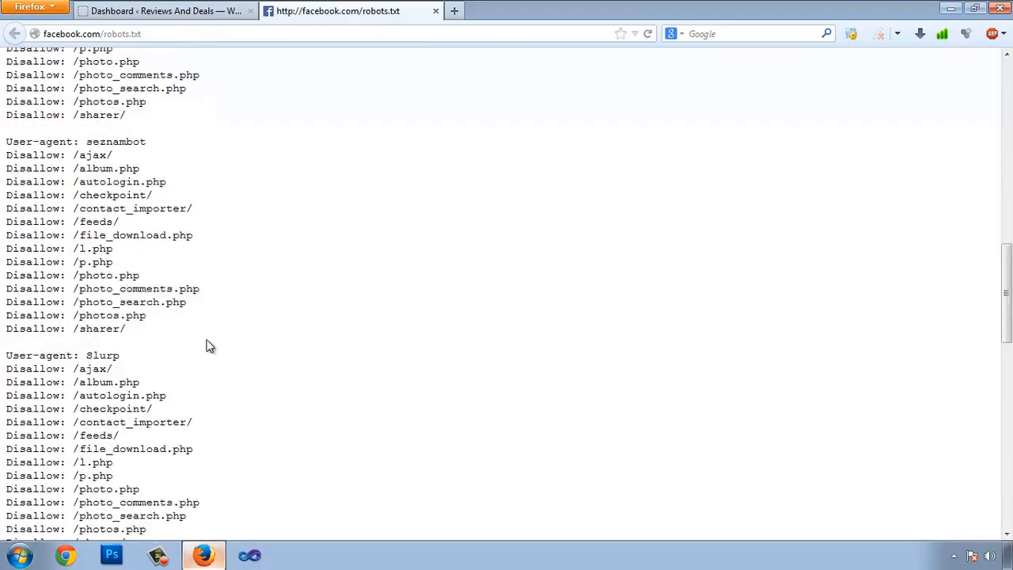
# Highlight the User-agent label beside baiduspider in Facebook's robots.txt
pyautogui.moveTo(89, 96); pyautogui.dragTo(175, 91)
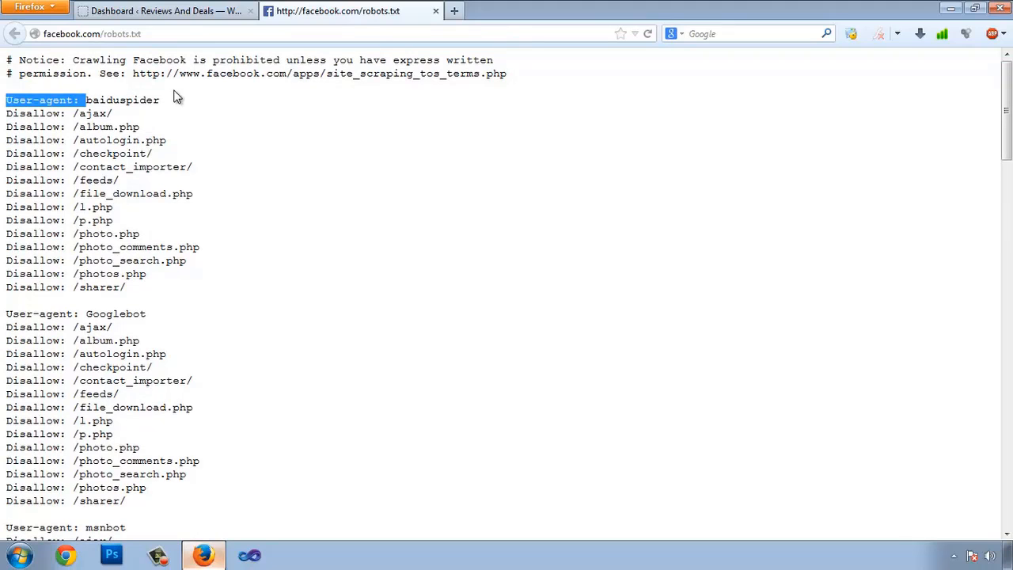
pyautogui.click(77, 100)
pyautogui.moveTo(88, 101); pyautogui.dragTo(212, 98)
pyautogui.click(120, 96)
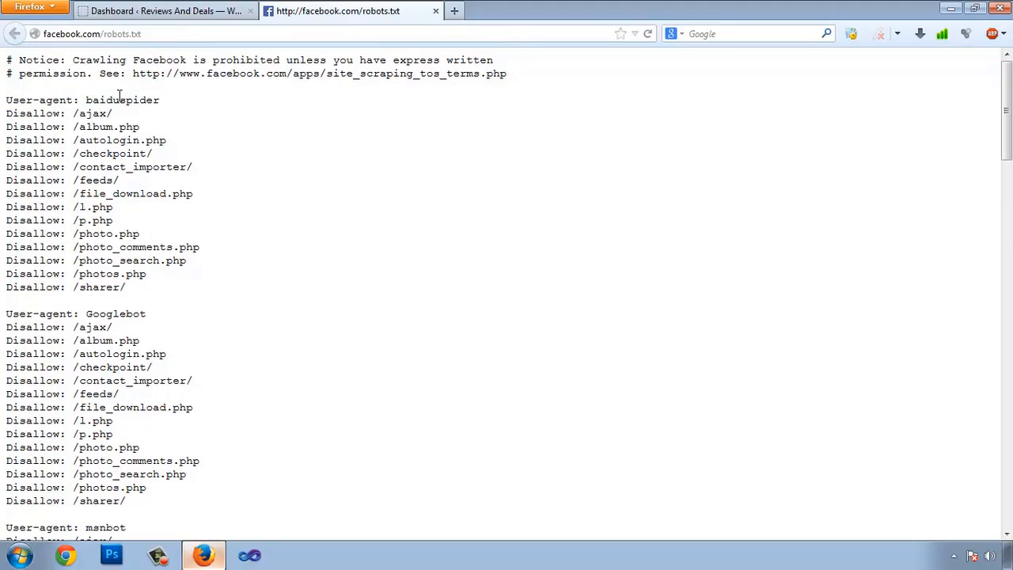
pyautogui.moveTo(83, 101); pyautogui.dragTo(169, 88)
pyautogui.click(174, 116)
# Point out the Yeti /l.php and /p.php Disallow rules and the ia_archiver Allow rule
pyautogui.scroll(-5, 175, 119)
pyautogui.scroll(-15, 176, 140)
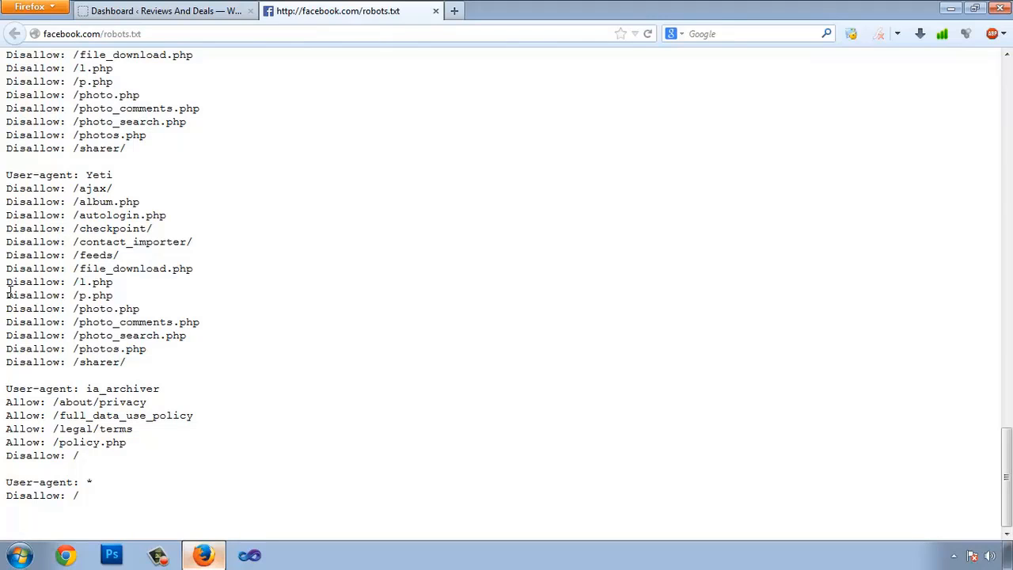
pyautogui.moveTo(9, 294); pyautogui.dragTo(60, 312)
pyautogui.click(71, 356)
pyautogui.moveTo(3, 408); pyautogui.dragTo(40, 403)
pyautogui.click(47, 408)
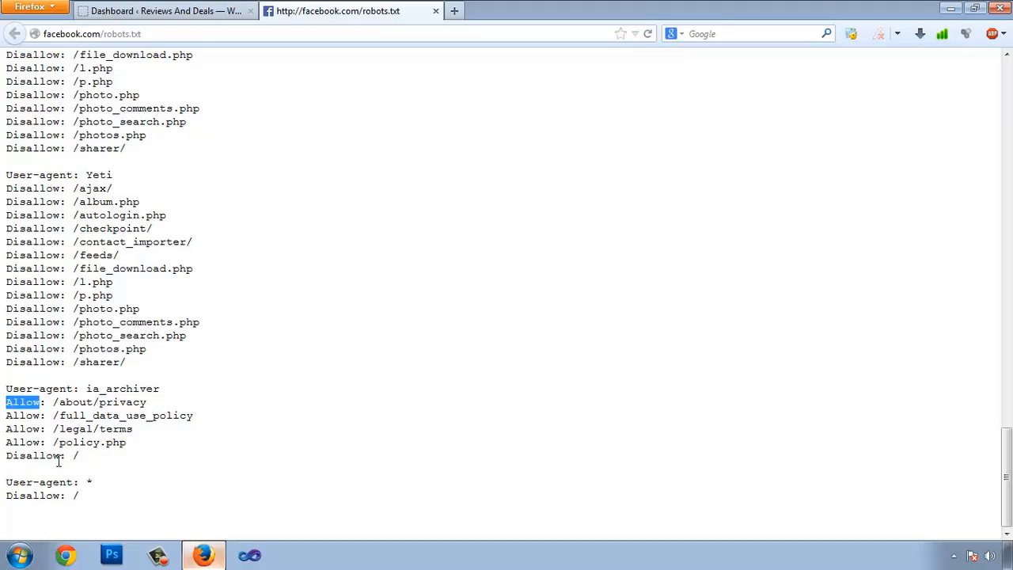
pyautogui.click(25, 308)
pyautogui.moveTo(6, 309); pyautogui.dragTo(52, 312)
pyautogui.click(36, 323)
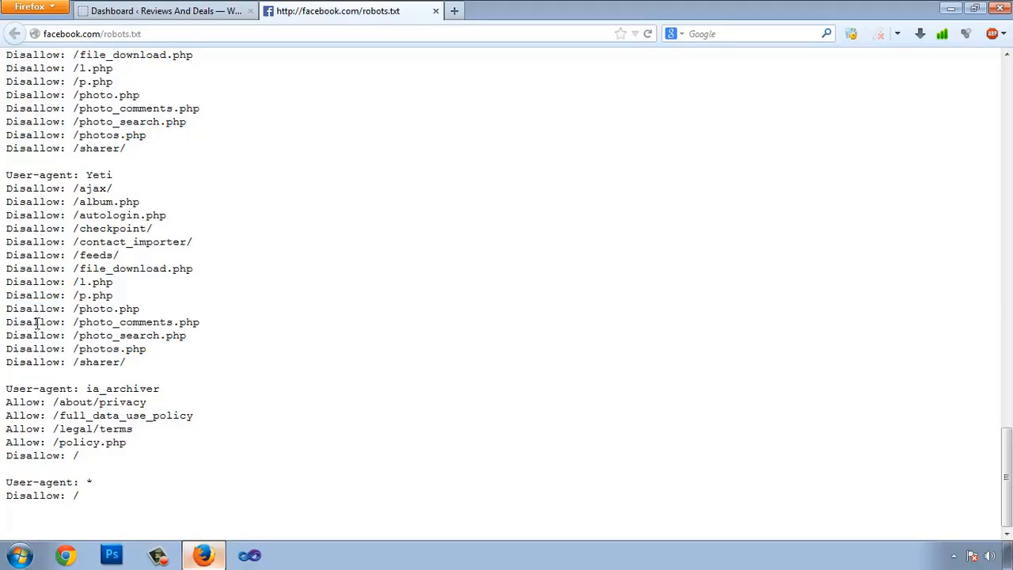
pyautogui.moveTo(7, 282); pyautogui.dragTo(46, 310)
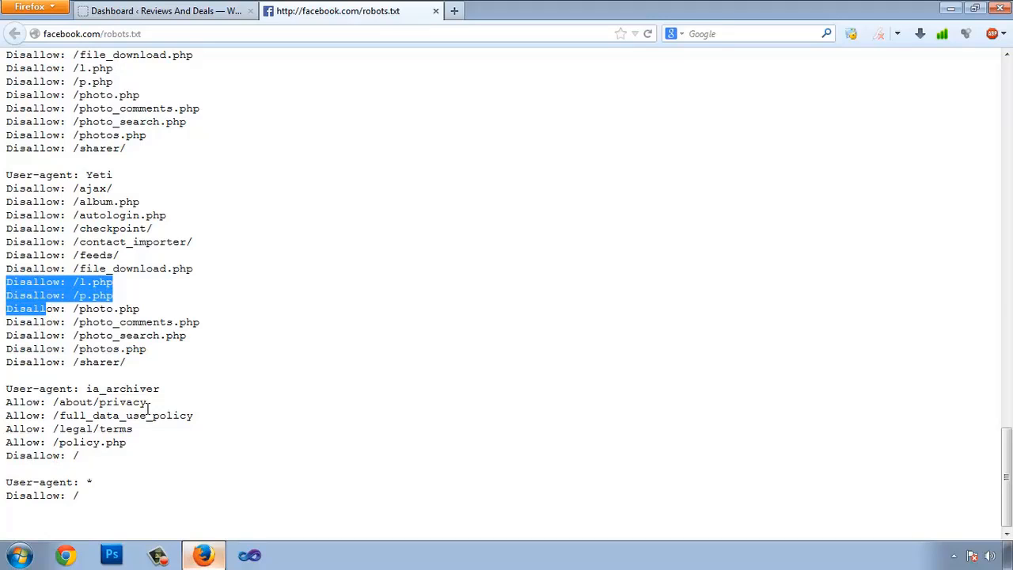
# Open the WordPress robots file from the desktop in Notepad and highlight the * user-agent and feed/trackback rules
pyautogui.click(205, 544)
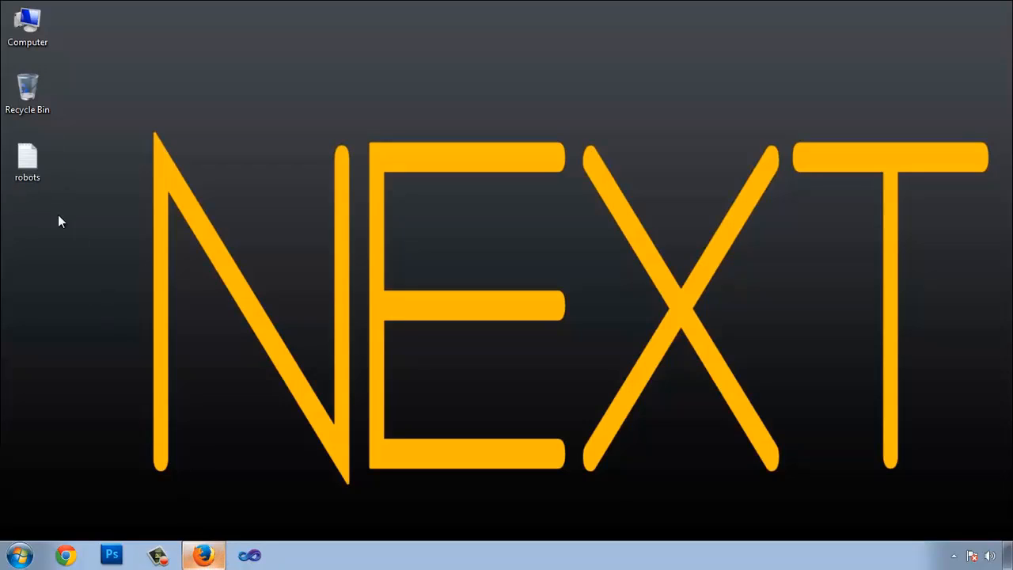
pyautogui.doubleClick(27, 160)
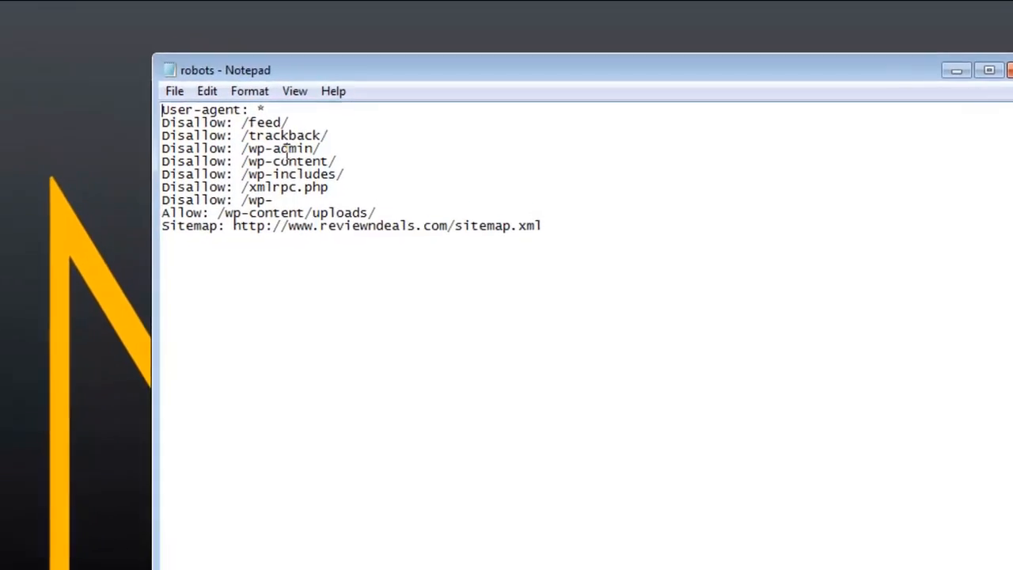
pyautogui.moveTo(304, 70); pyautogui.dragTo(321, 155)
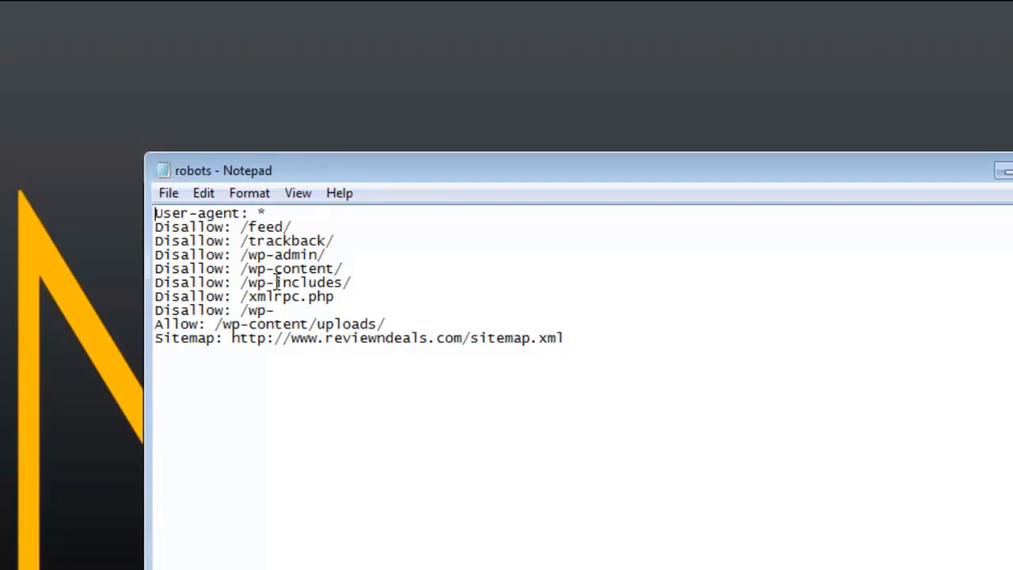
pyautogui.moveTo(255, 213); pyautogui.dragTo(317, 298)
pyautogui.click(253, 214)
# Point out the wp- Disallow, wp-content/uploads Allow and sitemap URL, then close Notepad to reveal the cPanel login
pyautogui.moveTo(249, 310); pyautogui.dragTo(274, 311)
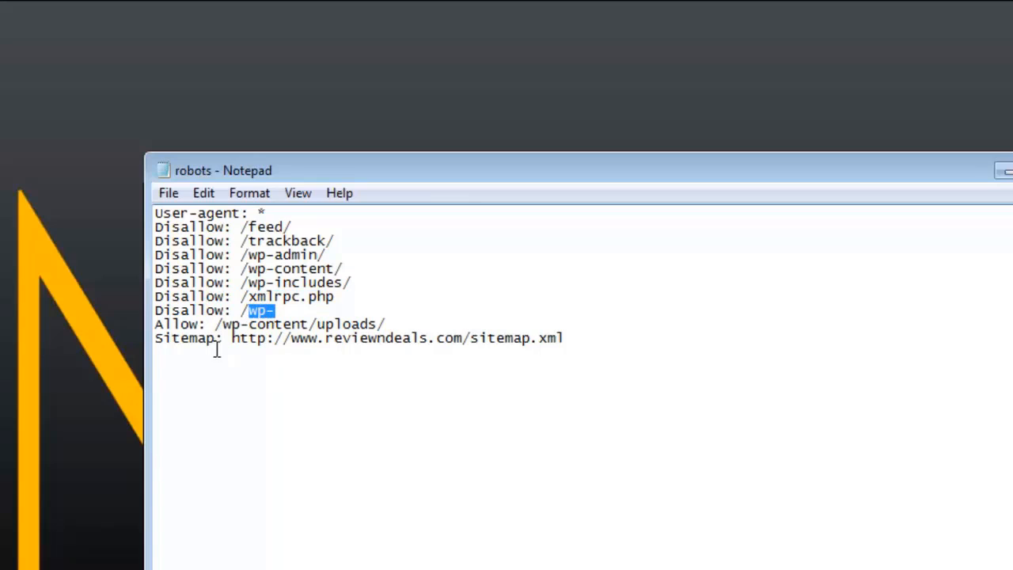
pyautogui.moveTo(175, 325); pyautogui.dragTo(378, 325)
pyautogui.click(381, 325)
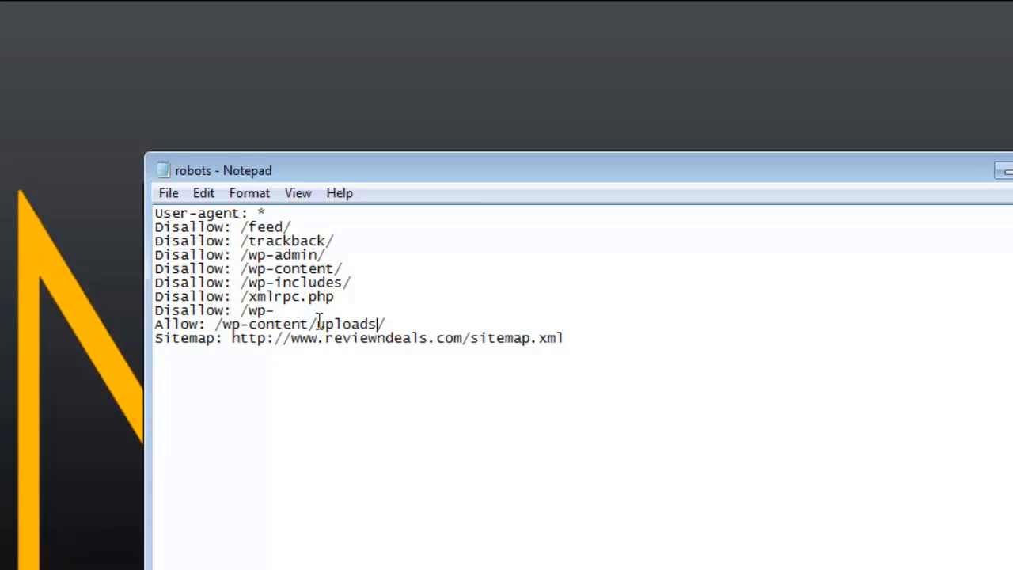
pyautogui.moveTo(317, 324); pyautogui.dragTo(383, 326)
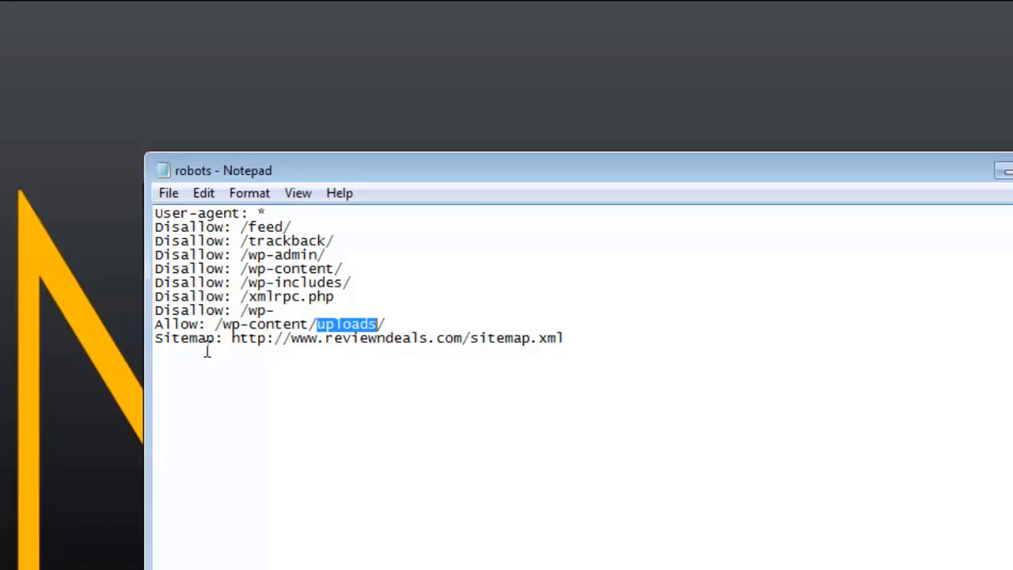
pyautogui.moveTo(172, 339); pyautogui.dragTo(495, 330)
pyautogui.moveTo(598, 336); pyautogui.dragTo(213, 333)
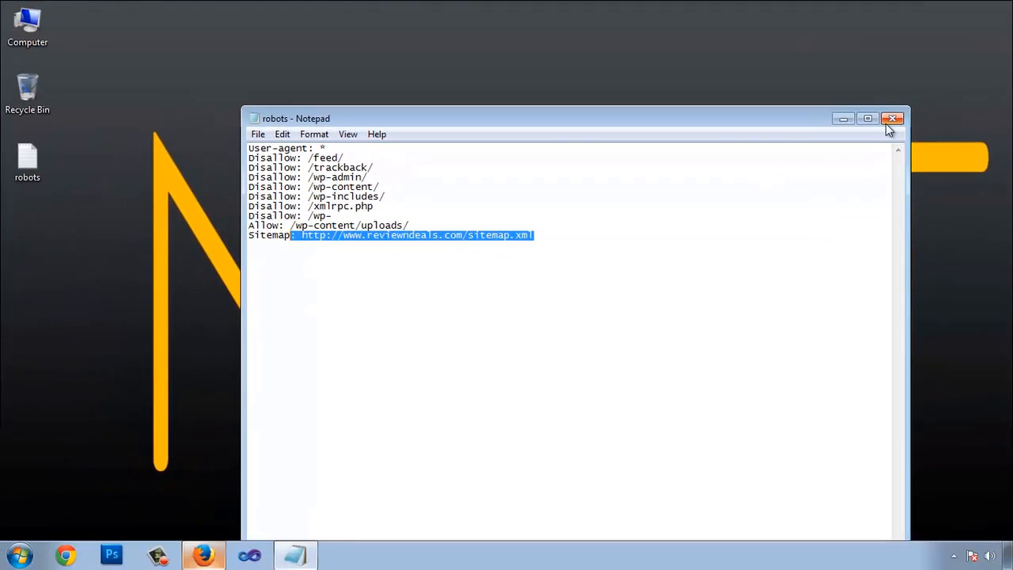
pyautogui.click(891, 120)
pyautogui.click(203, 555)
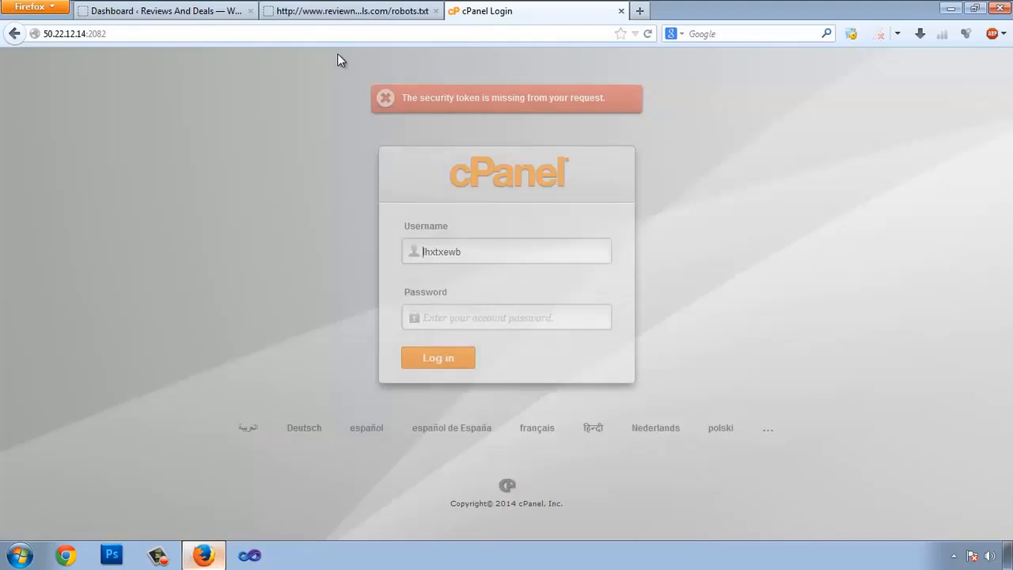
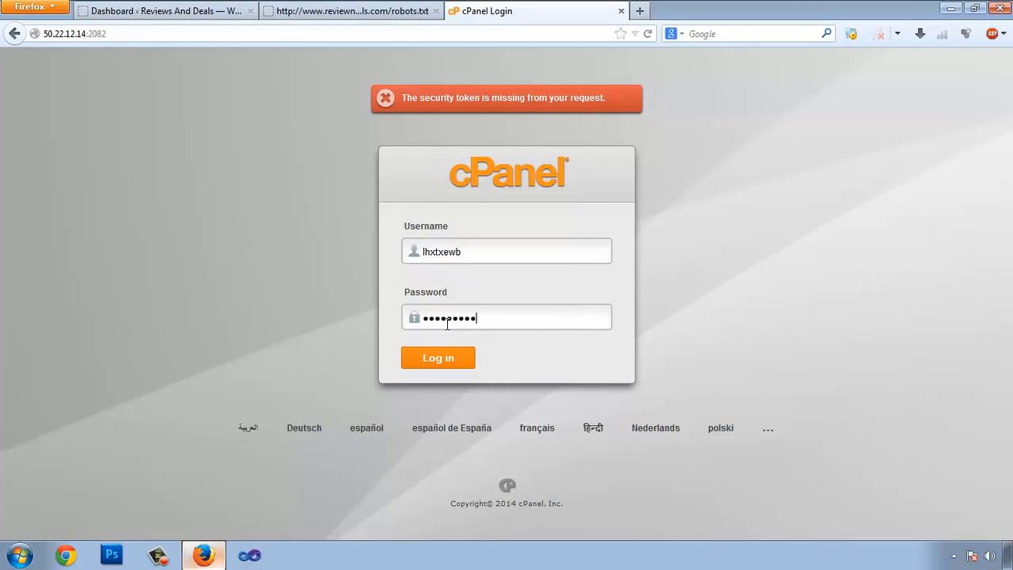
# Submit the cPanel login, then open the Yoast SEO Edit Files page in WordPress
pyautogui.press('Return')
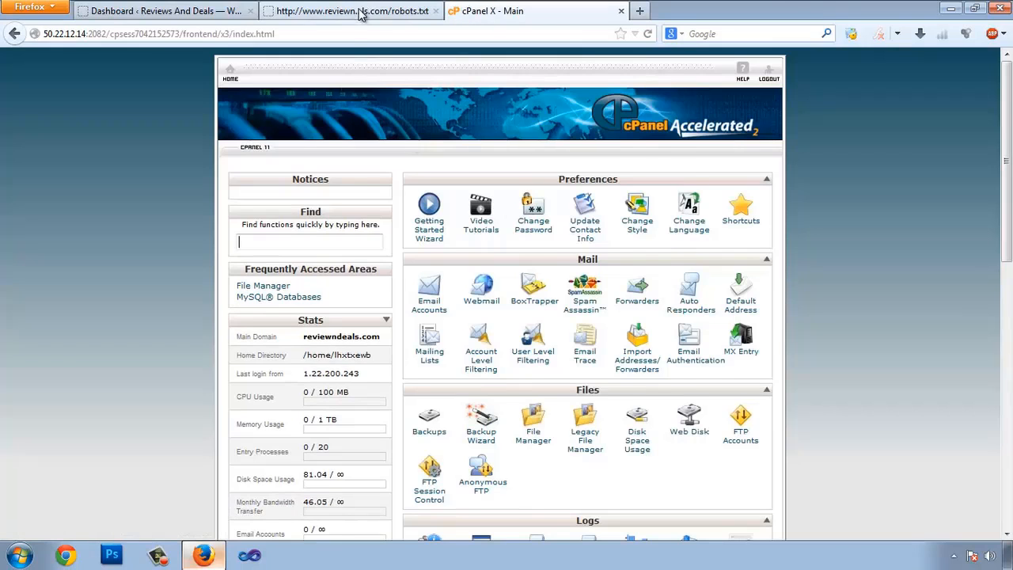
pyautogui.click(166, 11)
pyautogui.moveTo(44, 417)
pyautogui.click(153, 466)
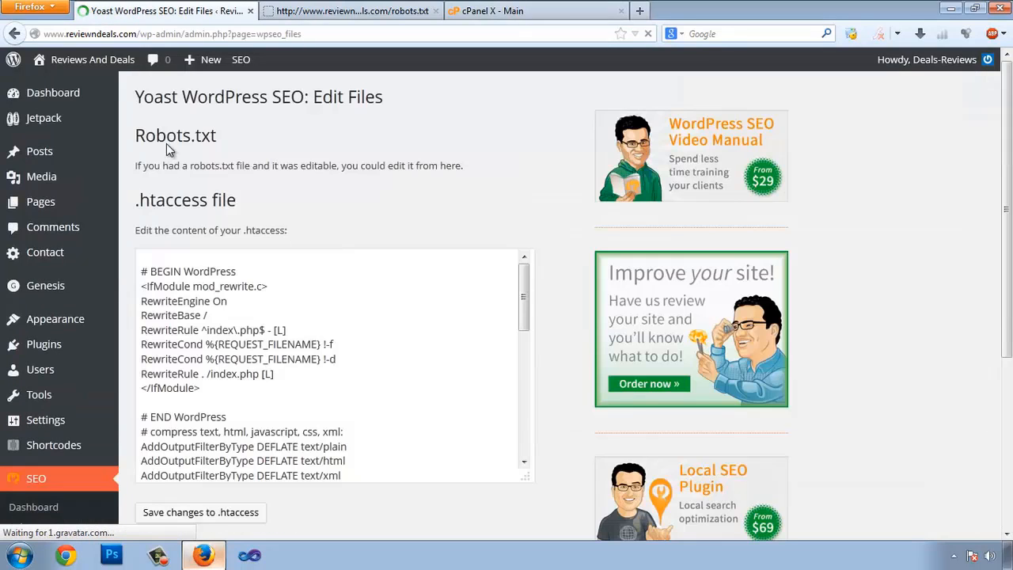
# Point out the Robots.txt note that no editable file exists yet, then return to cPanel
pyautogui.moveTo(145, 138); pyautogui.dragTo(197, 136)
pyautogui.click(197, 136)
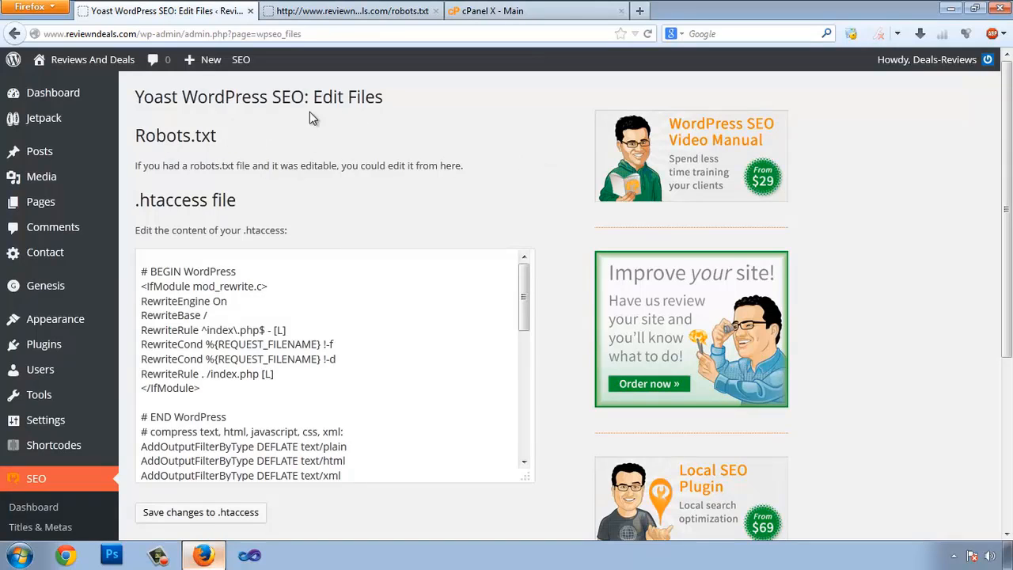
pyautogui.moveTo(255, 103); pyautogui.dragTo(352, 127)
pyautogui.click(356, 131)
pyautogui.moveTo(212, 176); pyautogui.dragTo(347, 169)
pyautogui.doubleClick(398, 166)
pyautogui.click(470, 179)
pyautogui.click(550, 13)
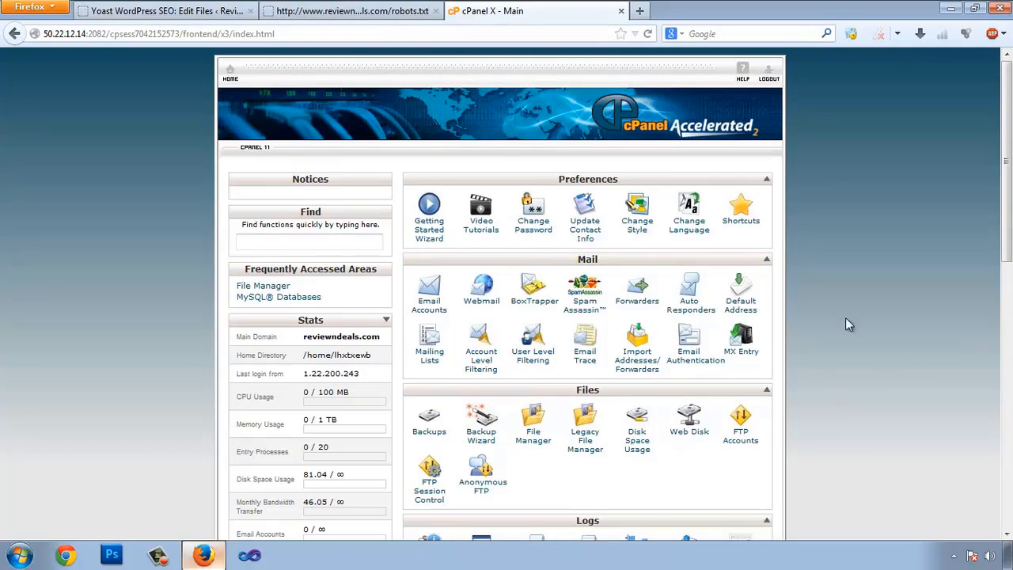
# Open cPanel's File Manager at the public_html web root
pyautogui.scroll(-2, 659, 383)
pyautogui.scroll(-1, 659, 383)
pyautogui.click(530, 340)
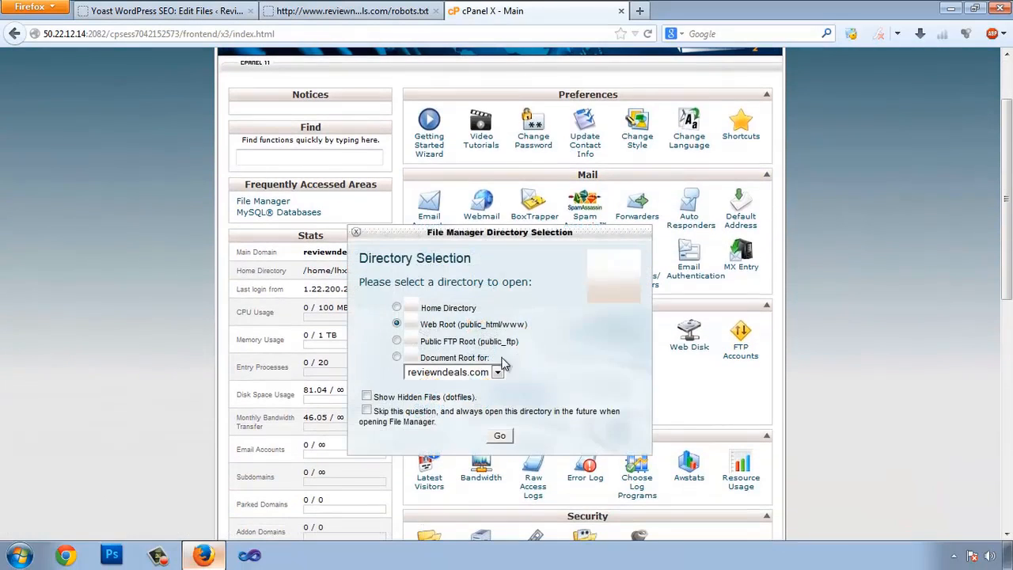
pyautogui.click(500, 435)
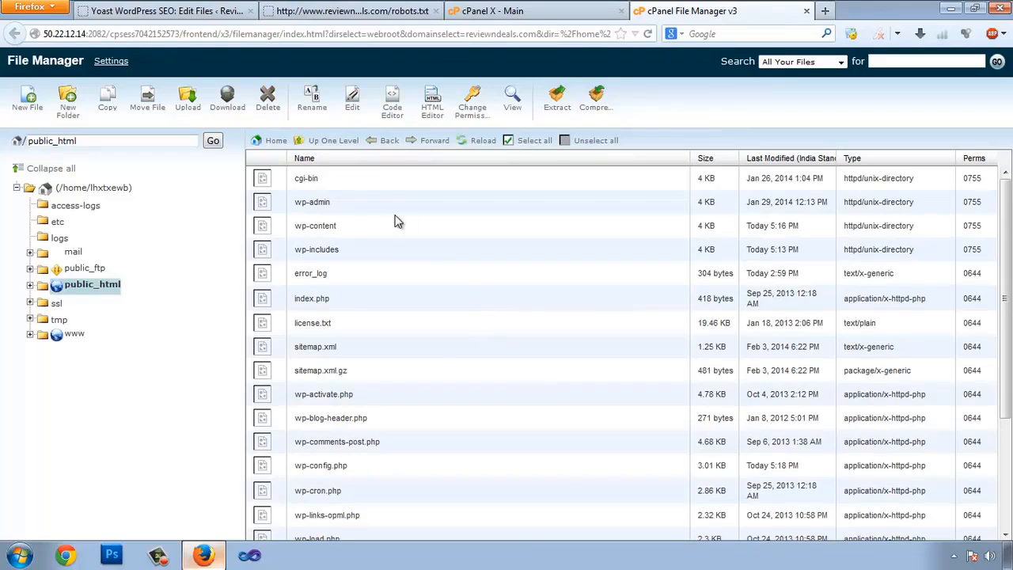
# Upload robots.txt from the computer into public_html and select it in the listing
pyautogui.click(187, 102)
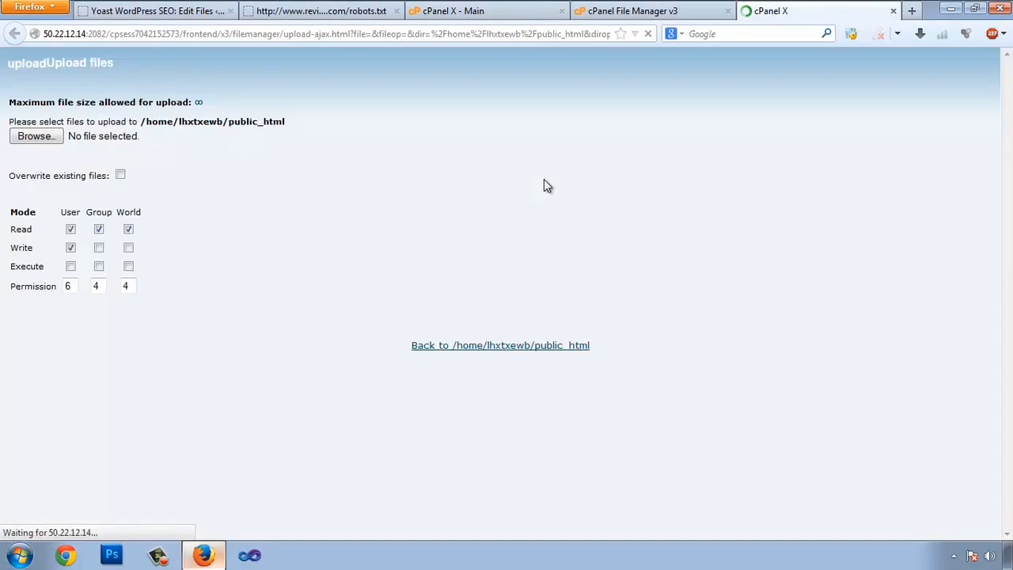
pyautogui.click(38, 136)
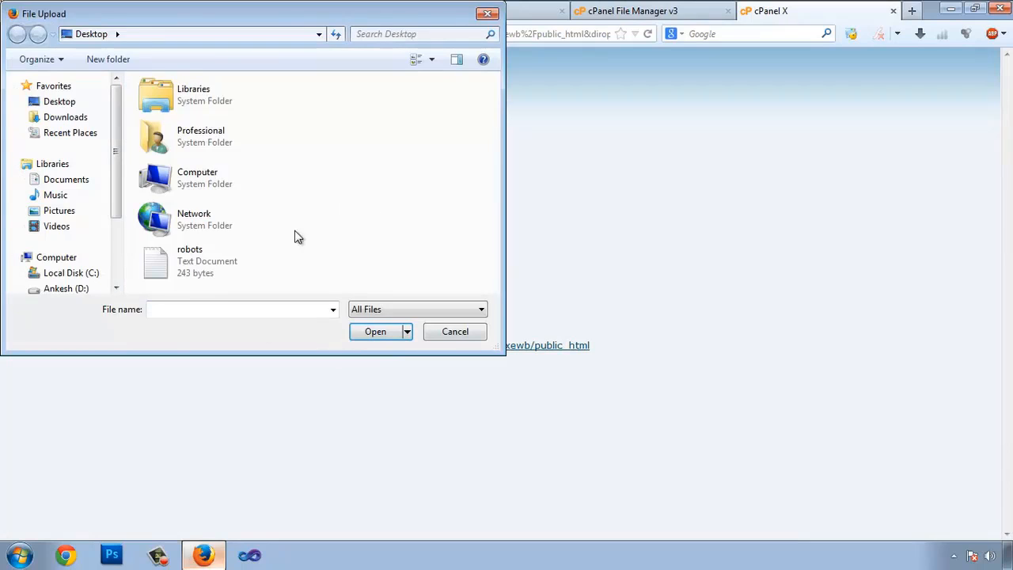
pyautogui.click(242, 269)
pyautogui.click(379, 339)
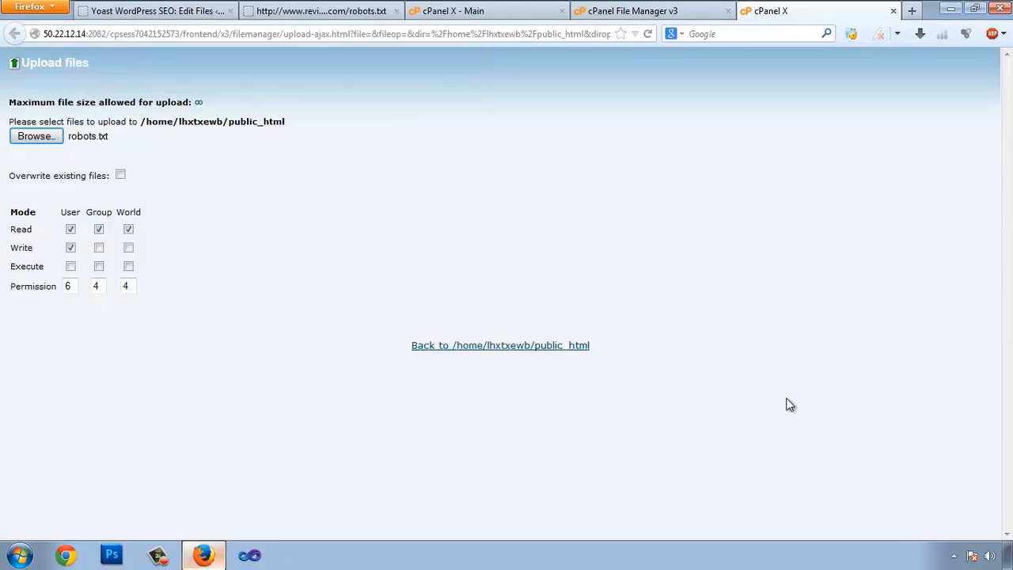
pyautogui.click(514, 348)
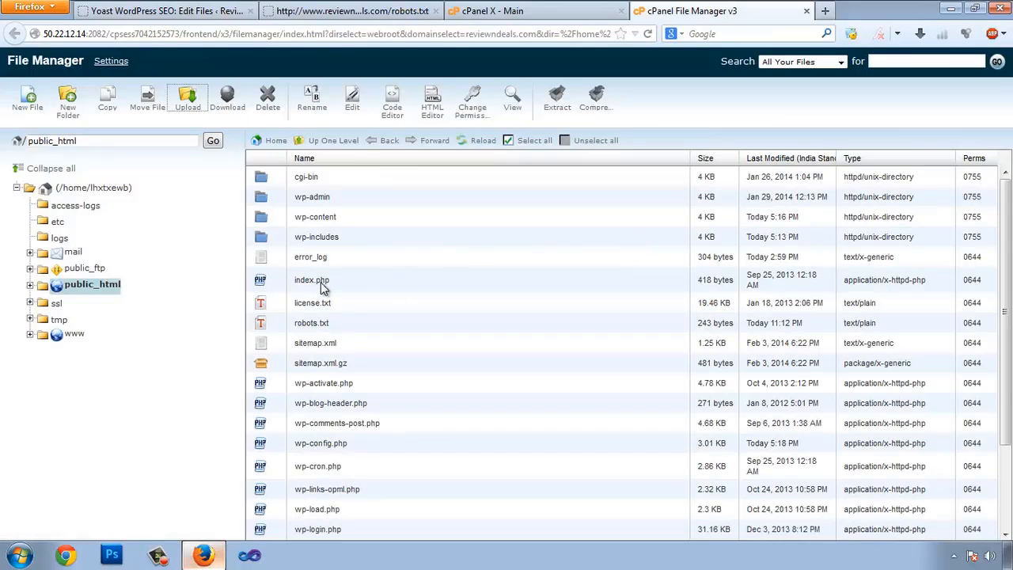
pyautogui.click(310, 327)
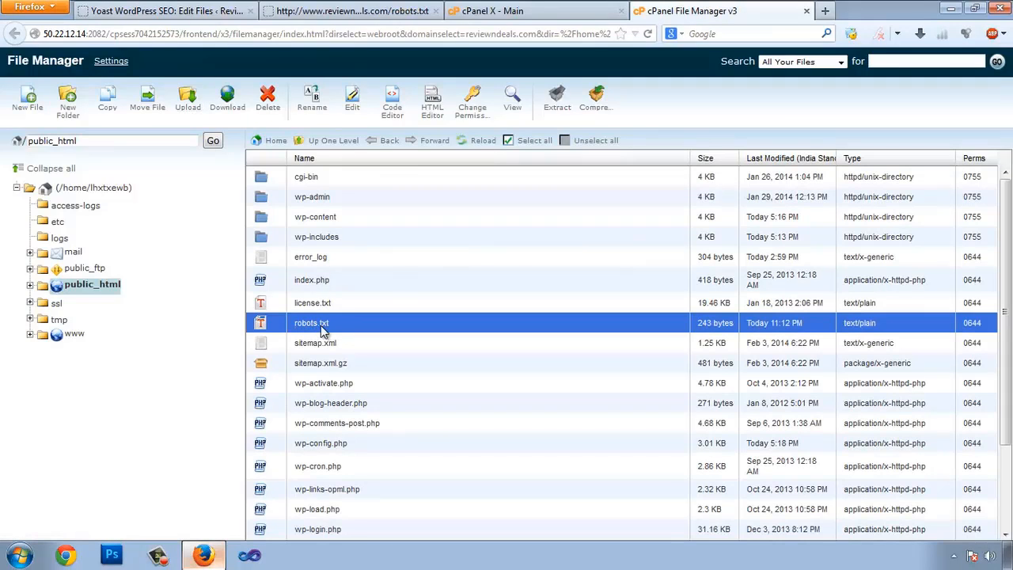
pyautogui.click(230, 11)
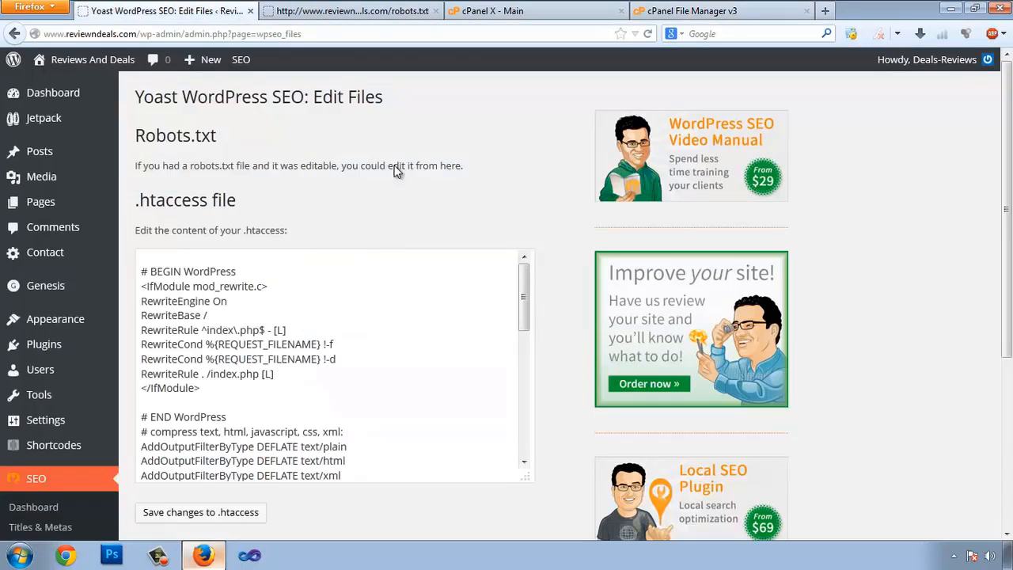
# Reload the Yoast Edit Files page and review the uploaded robots.txt rules and Disallow paths
pyautogui.rightClick(346, 139)
pyautogui.click(377, 185)
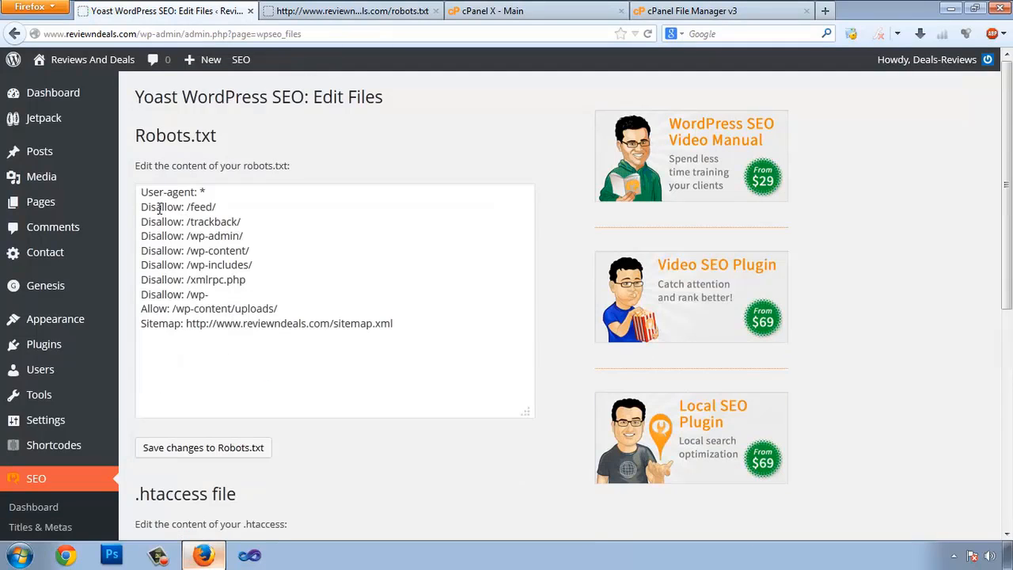
pyautogui.moveTo(145, 194); pyautogui.dragTo(430, 325)
pyautogui.click(190, 207)
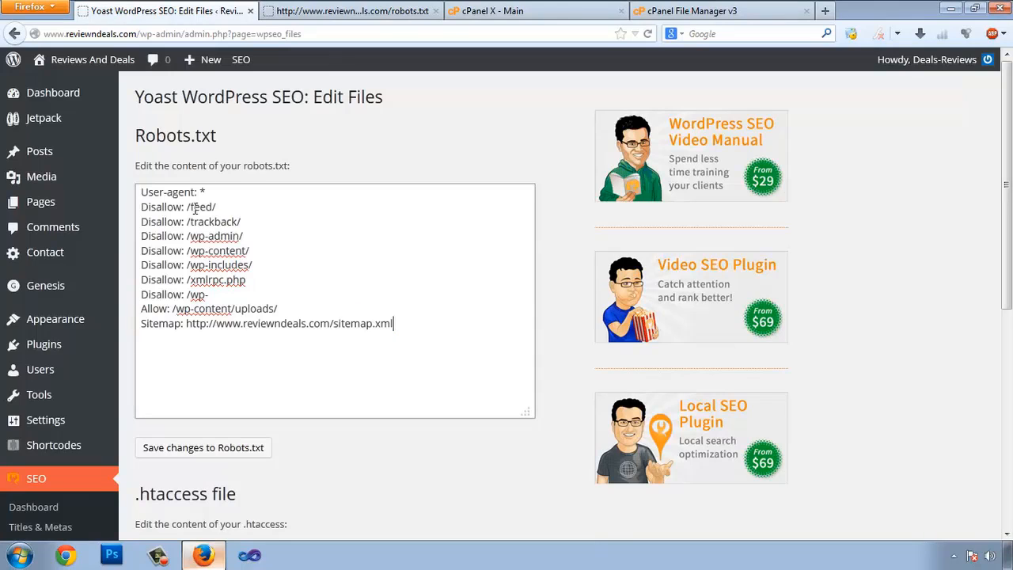
pyautogui.doubleClick(142, 141)
pyautogui.click(218, 149)
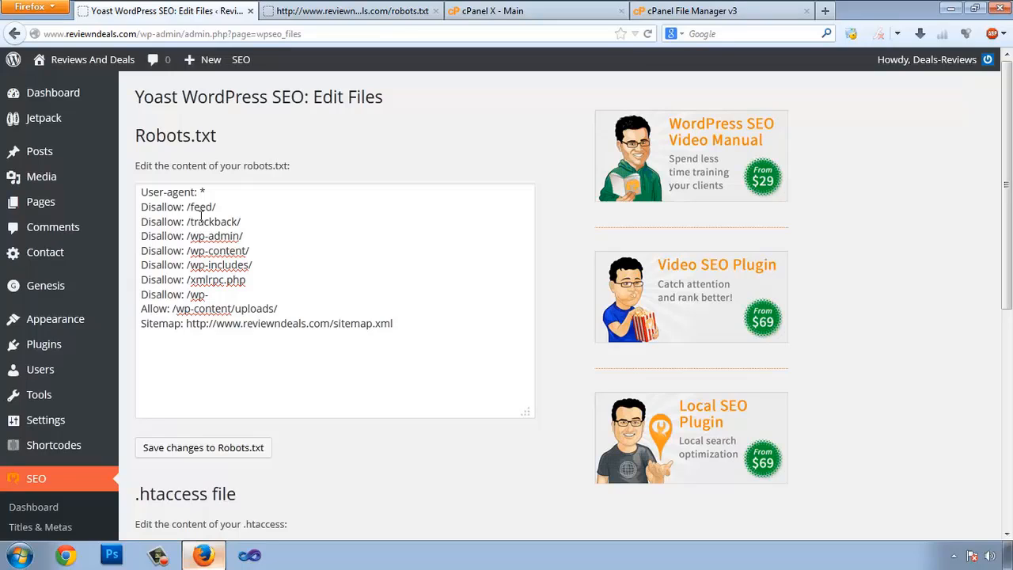
pyautogui.moveTo(191, 207); pyautogui.dragTo(209, 296)
pyautogui.click(236, 312)
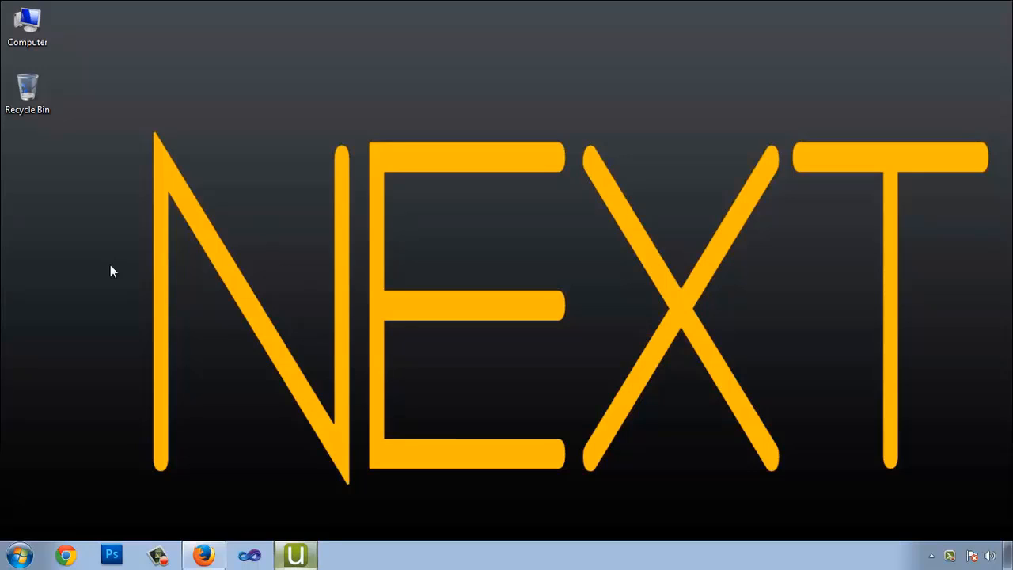
# In a new tab, search 'google web master tool' and open the Google Webmaster Tools result
pyautogui.click(203, 555)
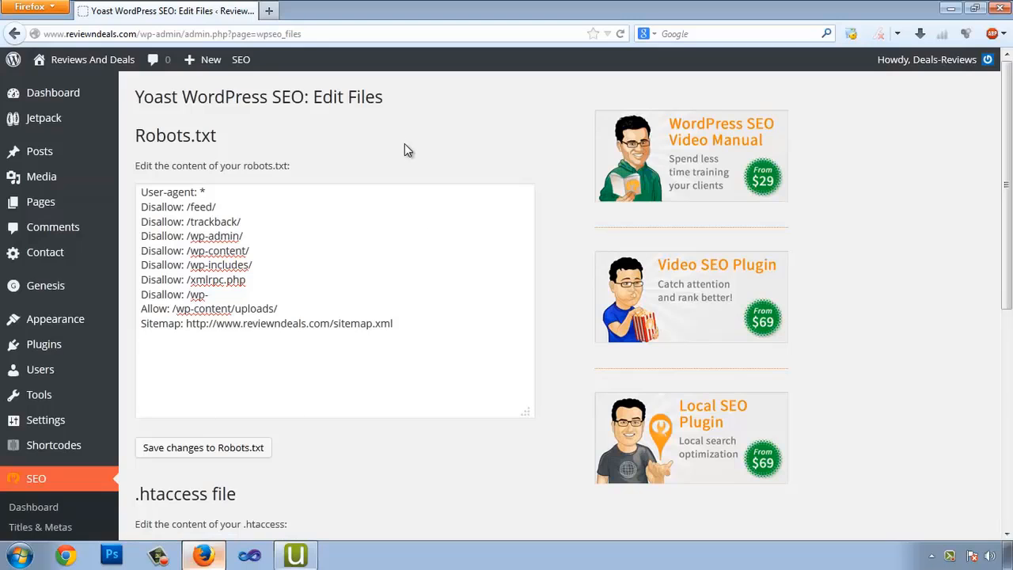
pyautogui.click(268, 10)
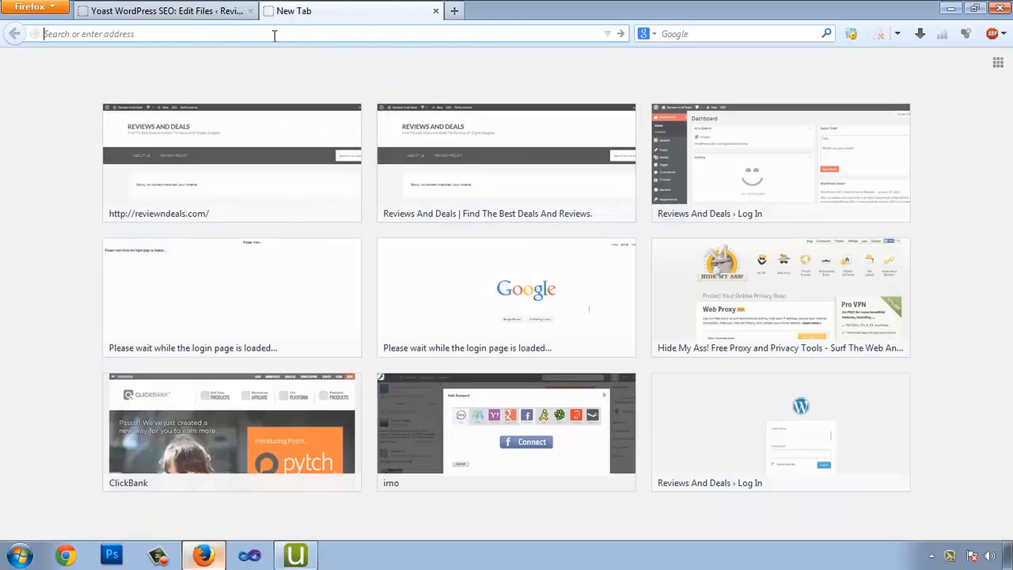
pyautogui.hotkey('ctrl', 'k')
pyautogui.write('google web master')
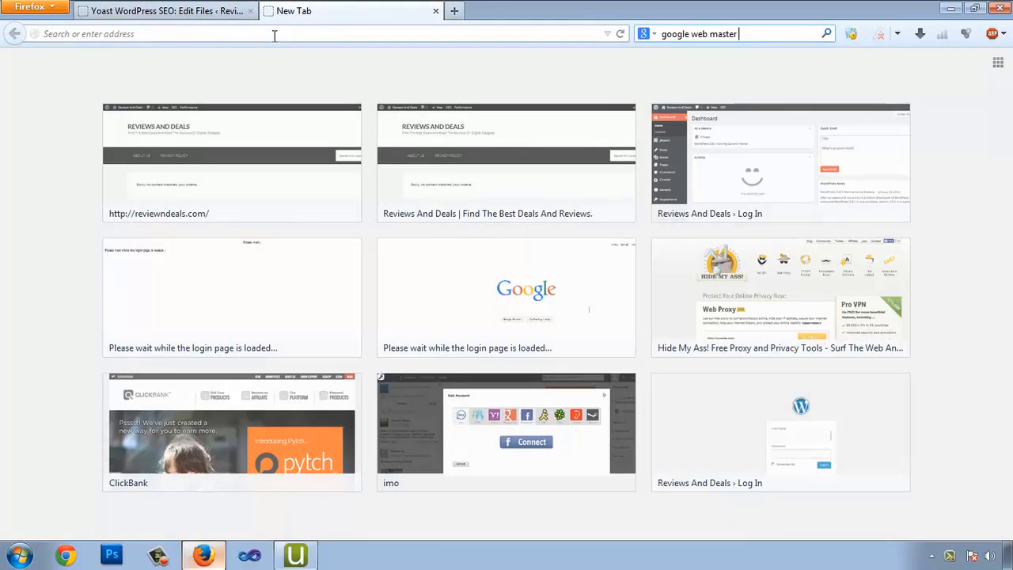
pyautogui.write(' tool')
pyautogui.press('Return')
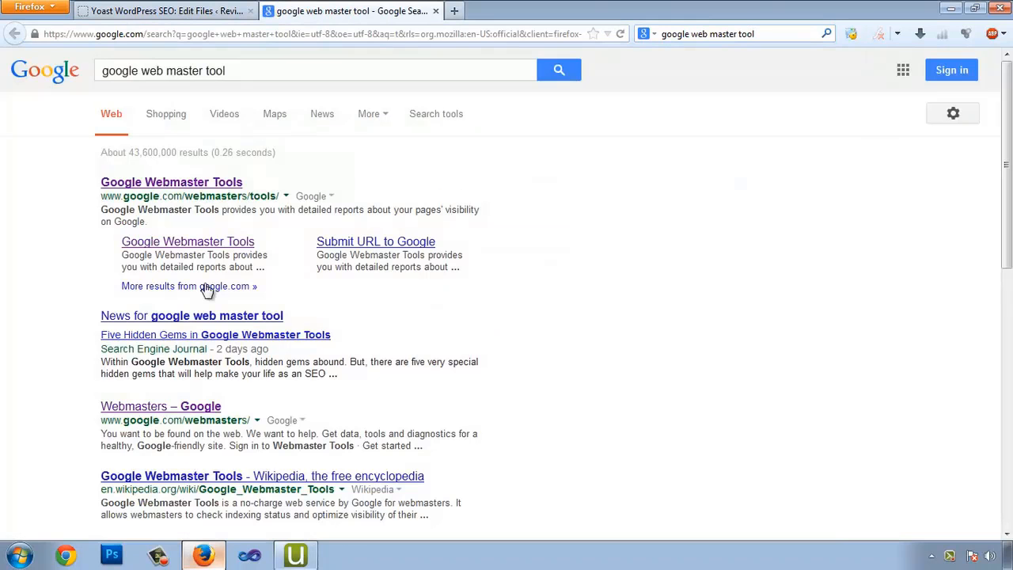
pyautogui.click(202, 185)
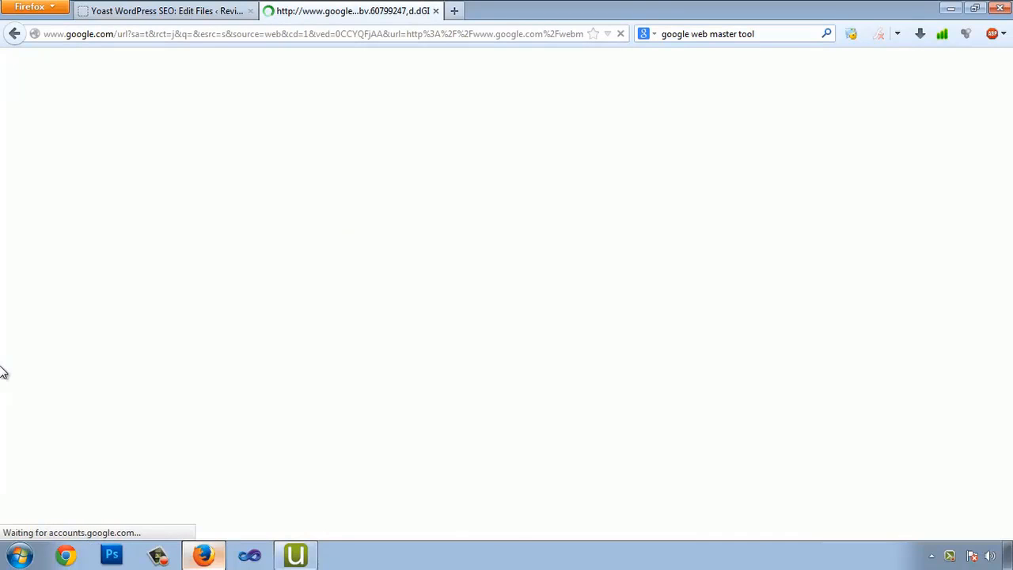
# Sign in with the Google account e-mail and password, then clear the old search text
pyautogui.click(465, 327)
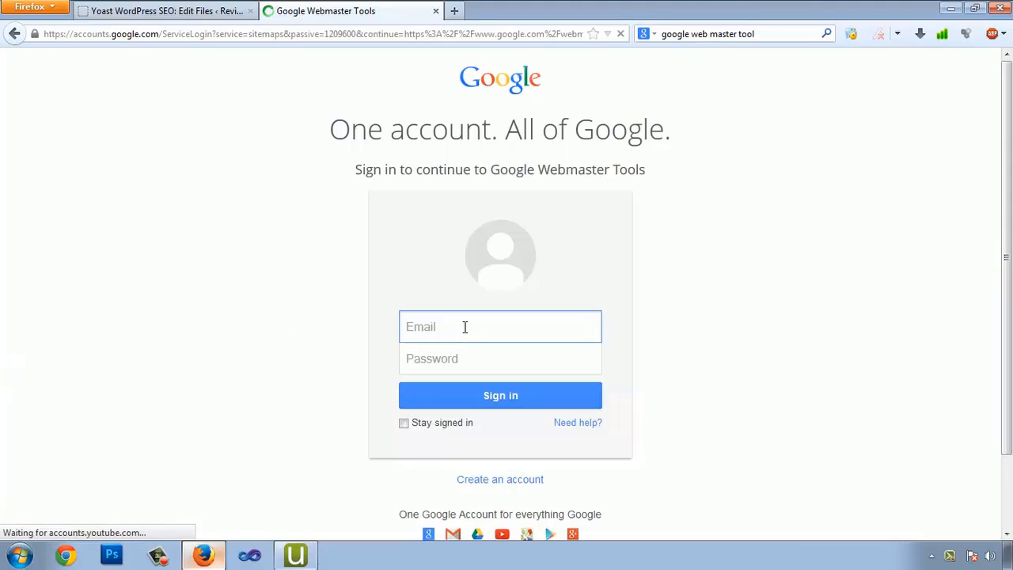
pyautogui.write('s')
pyautogui.press('Down')
pyautogui.press('Tab')
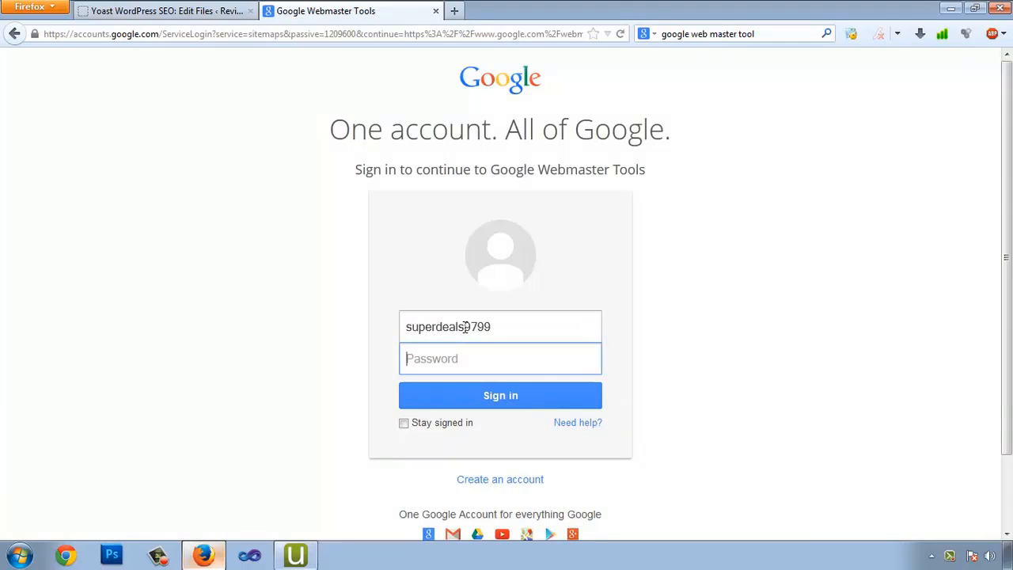
pyautogui.write('•••••••••••••')
pyautogui.press('Return')
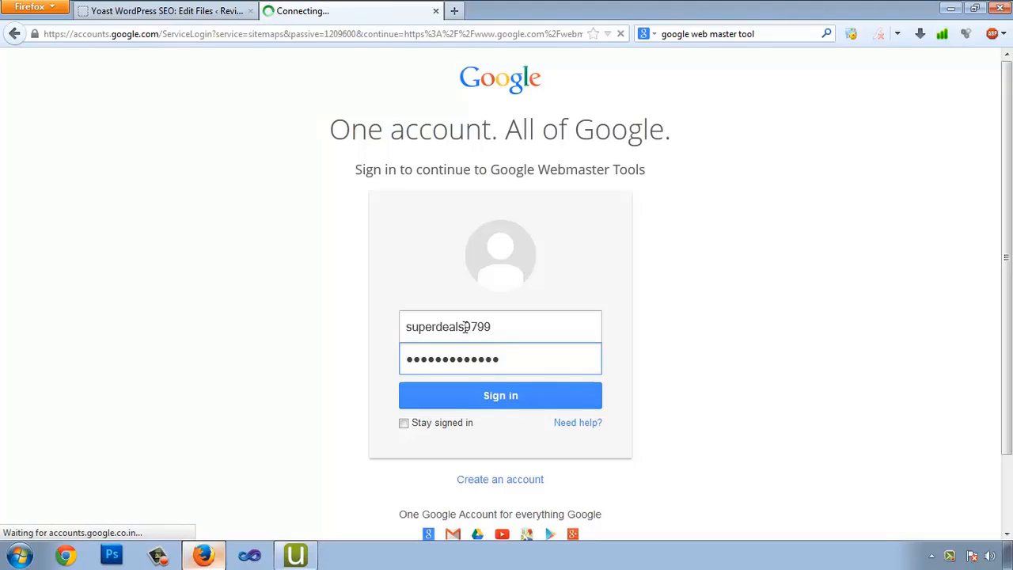
pyautogui.click(780, 34)
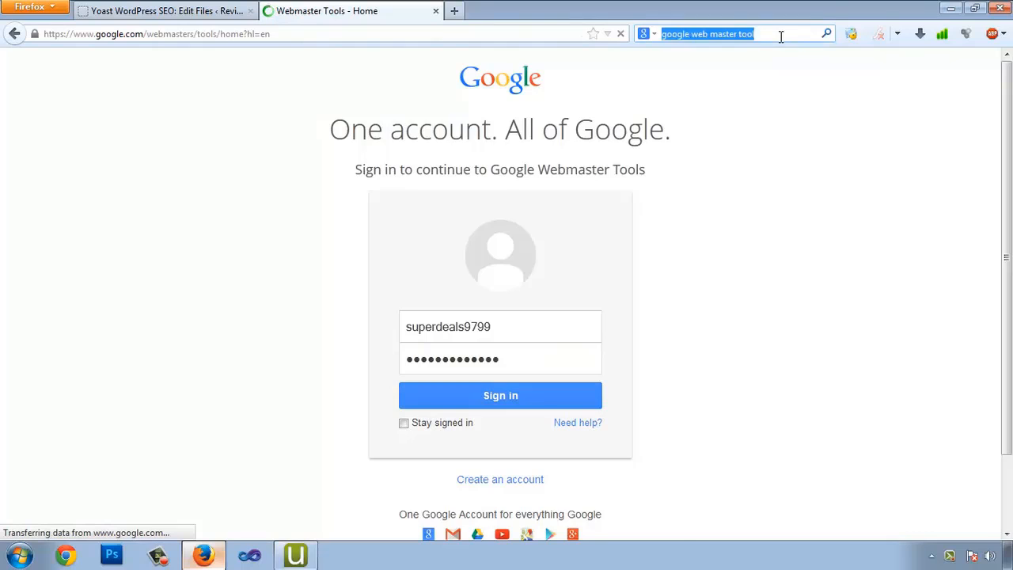
pyautogui.press('BackSpace')
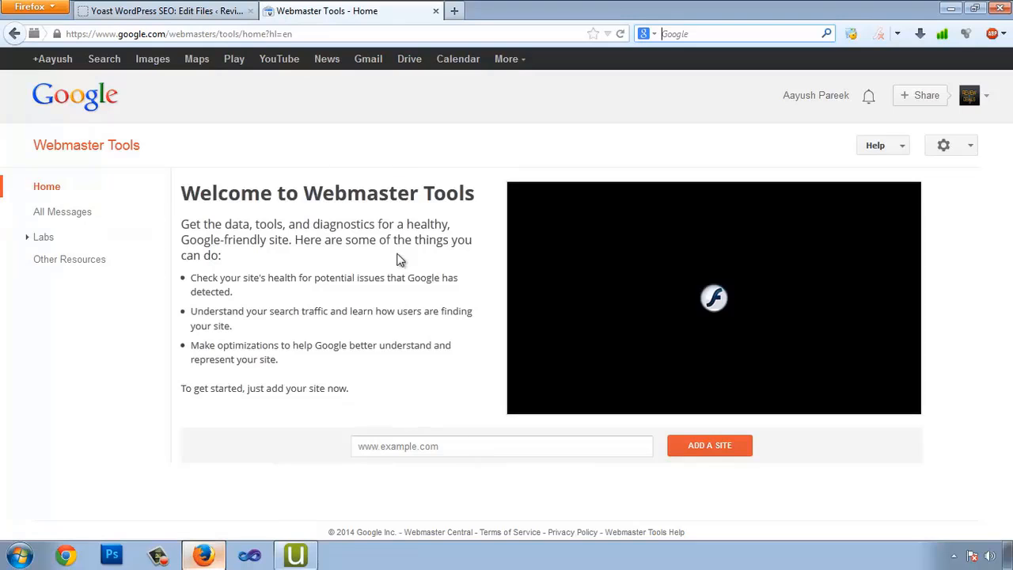
pyautogui.click(162, 11)
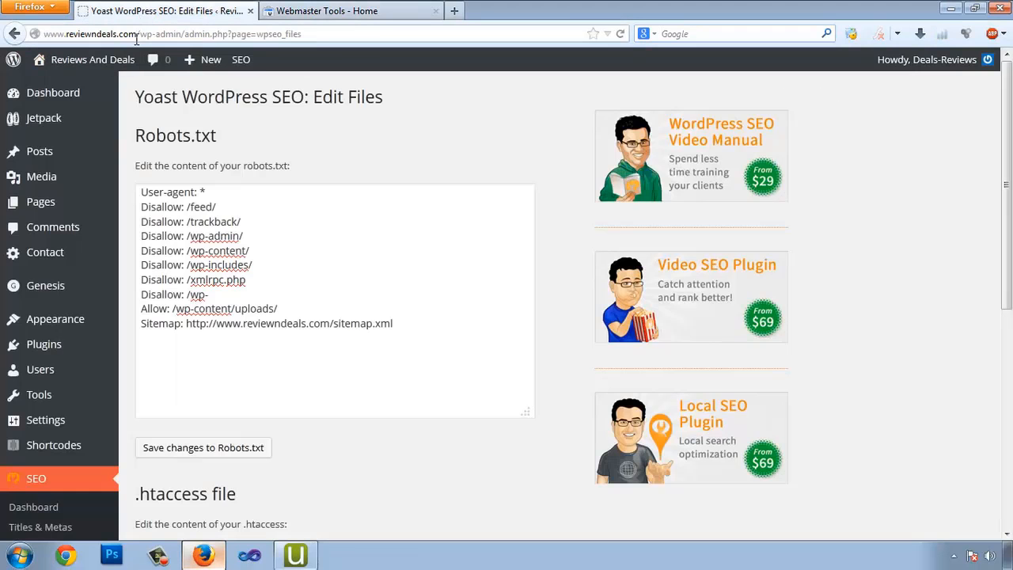
pyautogui.moveTo(137, 34); pyautogui.dragTo(16, 34)
pyautogui.hotkey('ctrl', 'c')
pyautogui.click(327, 11)
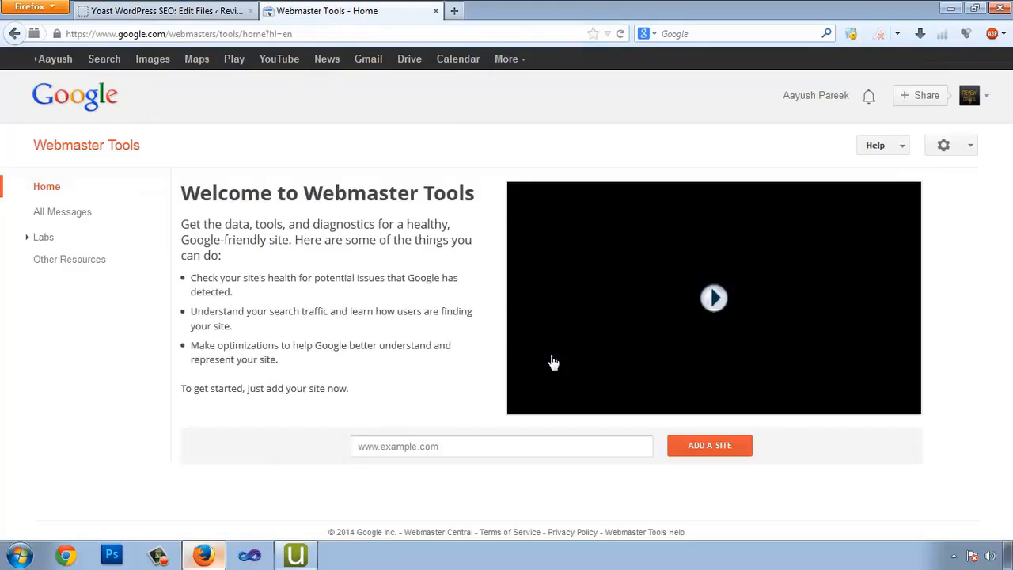
pyautogui.click(419, 446)
pyautogui.hotkey('ctrl', 'v')
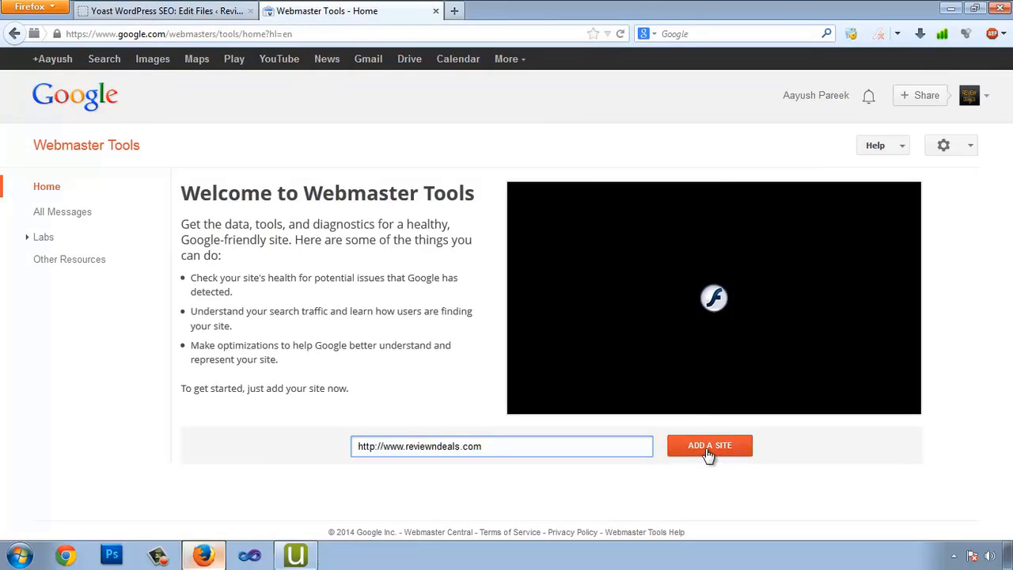
pyautogui.click(709, 456)
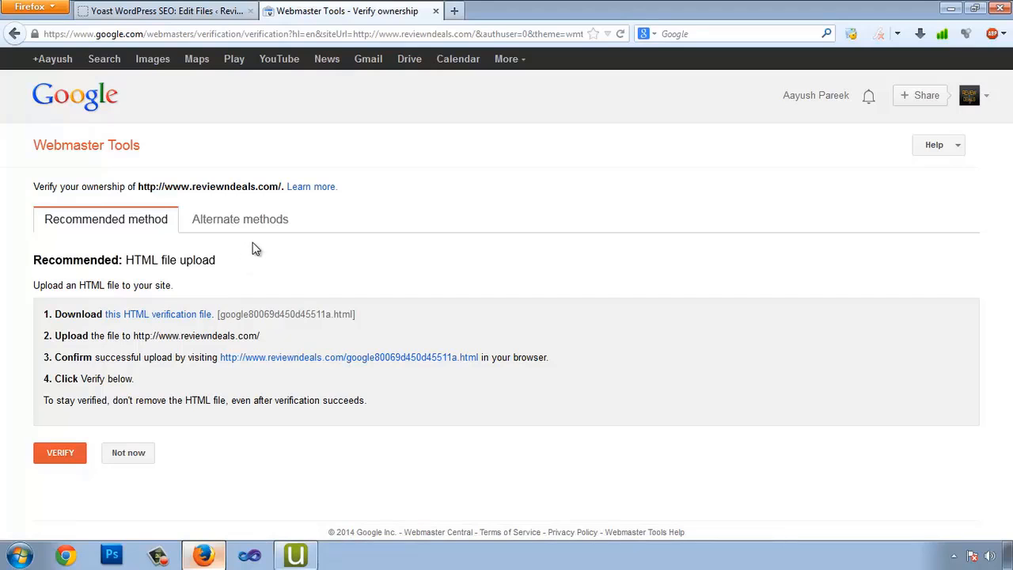
# Open the Yoast SEO plugin's general settings in WordPress
pyautogui.click(140, 12)
pyautogui.scroll(-5, 91, 341)
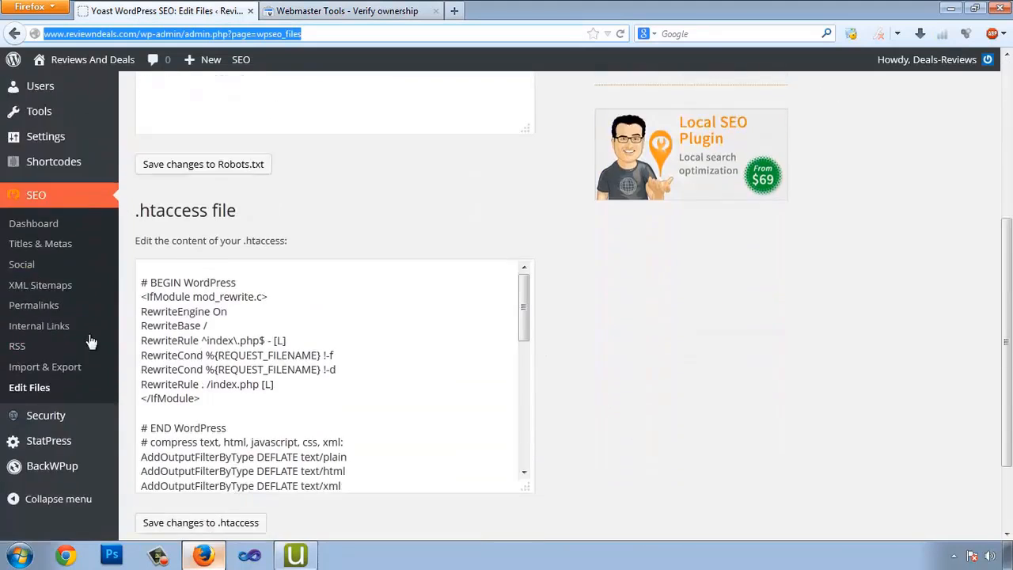
pyautogui.scroll(-1, 87, 336)
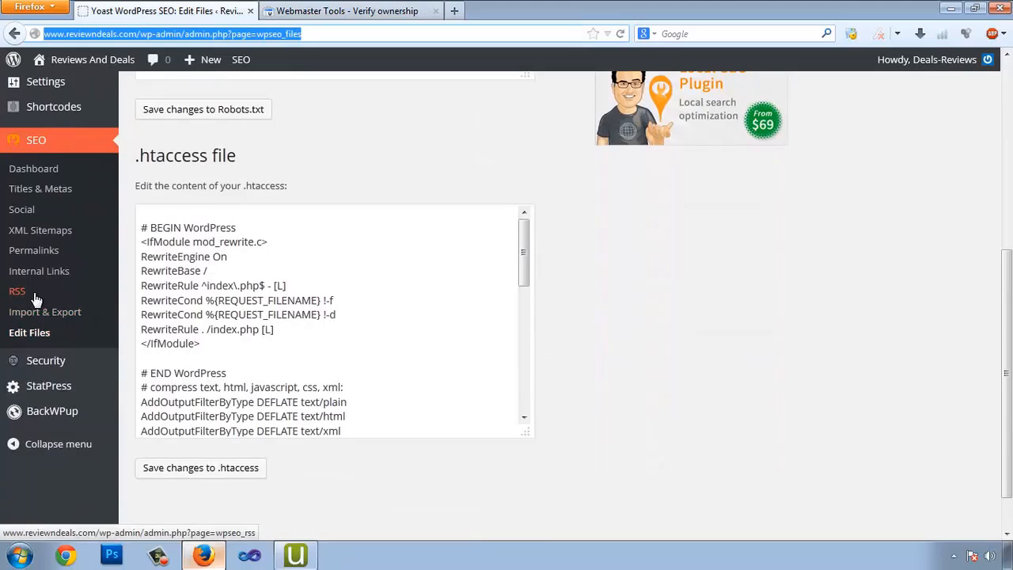
pyautogui.click(36, 181)
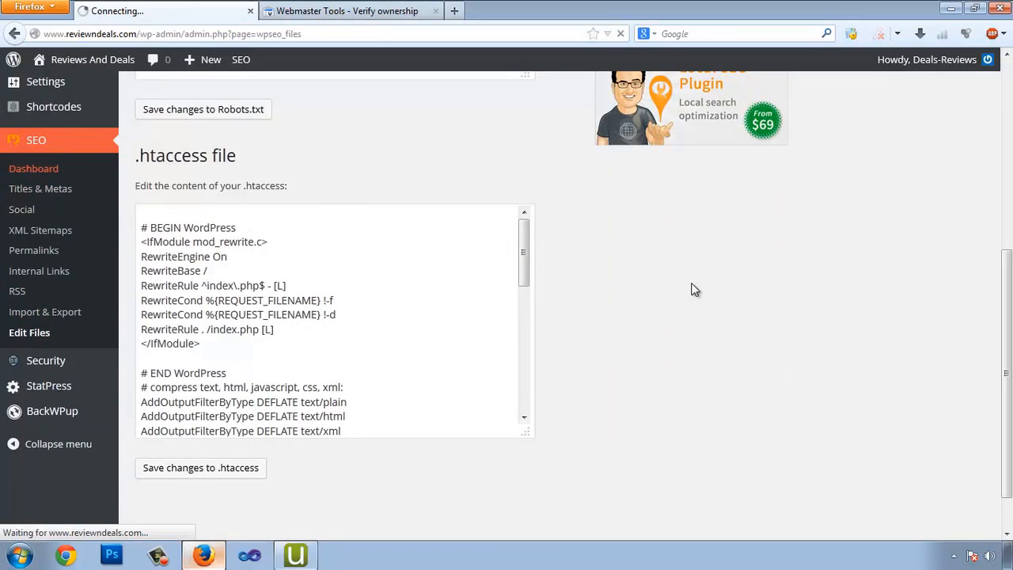
pyautogui.scroll(-5, 256, 280)
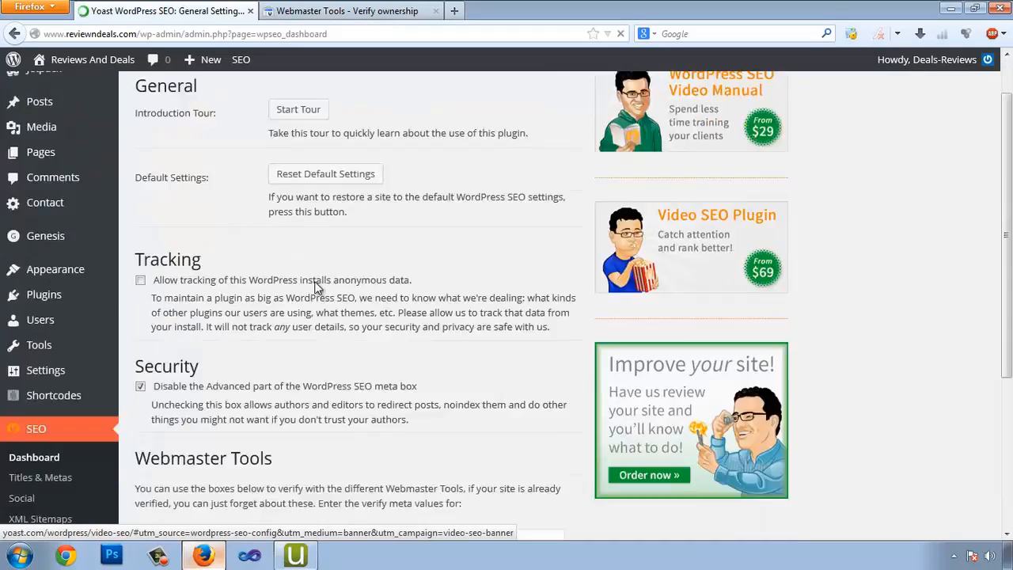
# Copy Google's HTML meta tag from the alternate verification methods
pyautogui.click(347, 11)
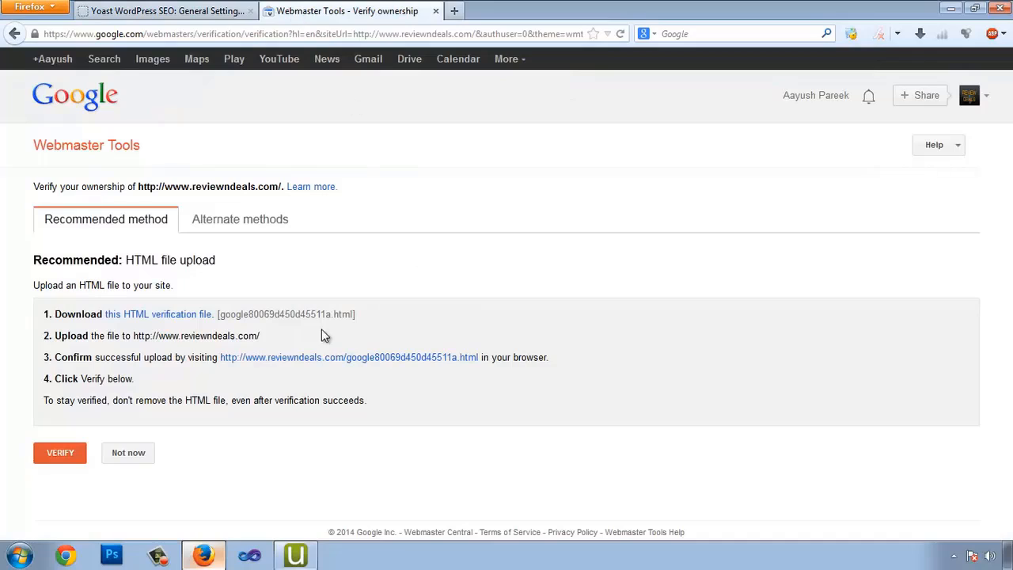
pyautogui.click(220, 225)
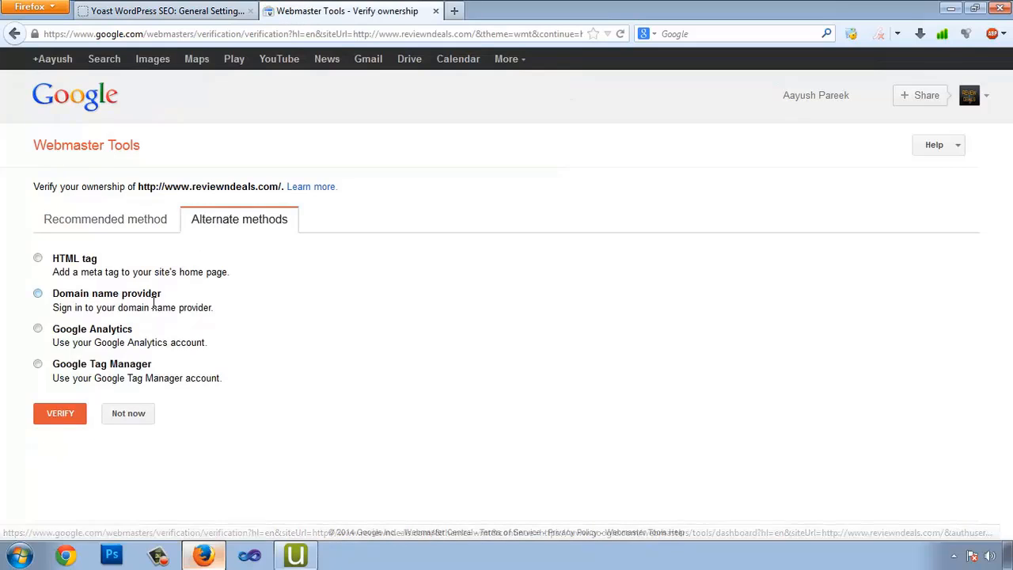
pyautogui.click(38, 259)
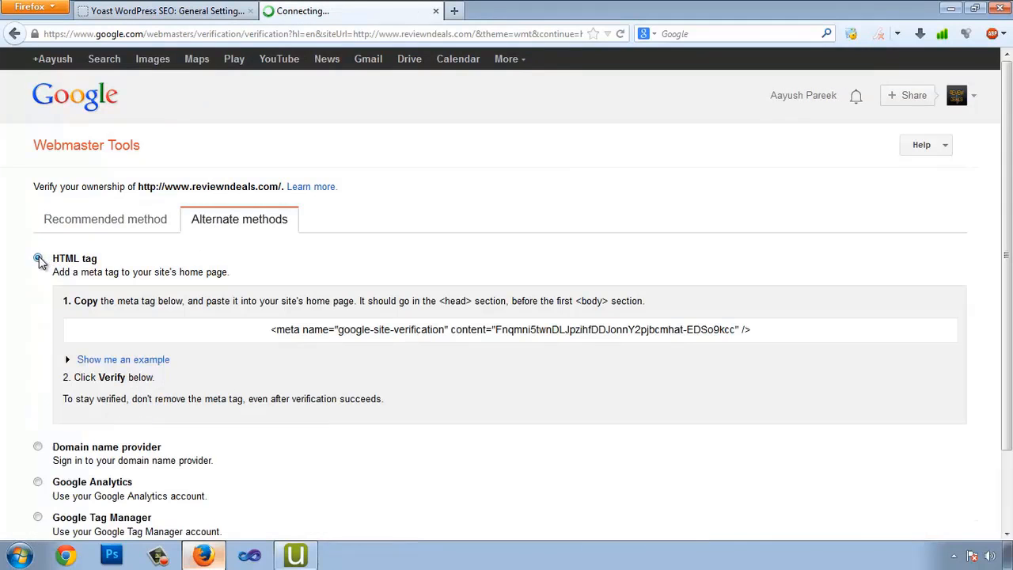
pyautogui.moveTo(265, 330); pyautogui.dragTo(769, 331)
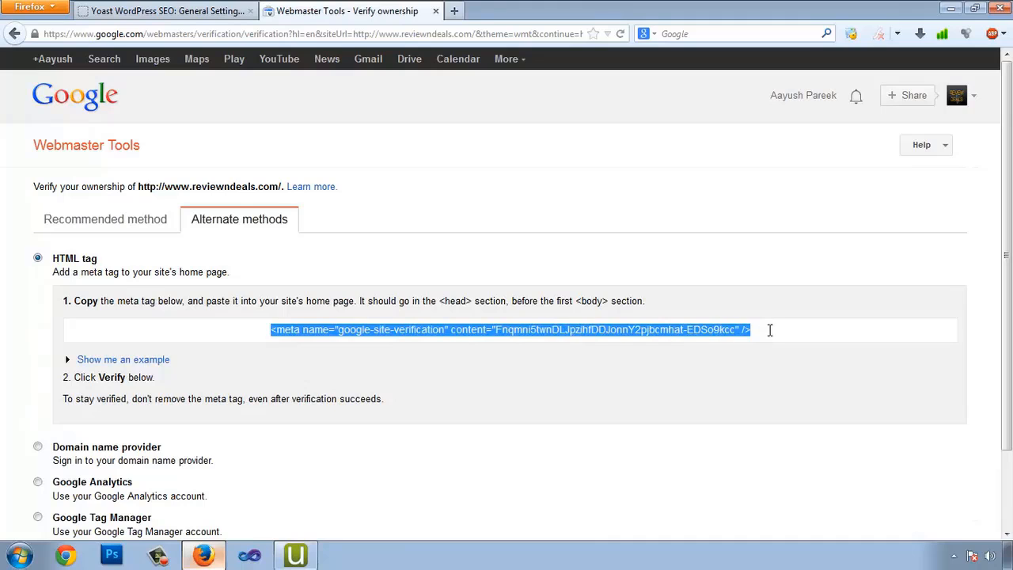
pyautogui.rightClick(671, 330)
pyautogui.click(688, 379)
# Paste the meta tag into Yoast's Google field, save, and have Google verify ownership
pyautogui.click(158, 11)
pyautogui.rightClick(298, 307)
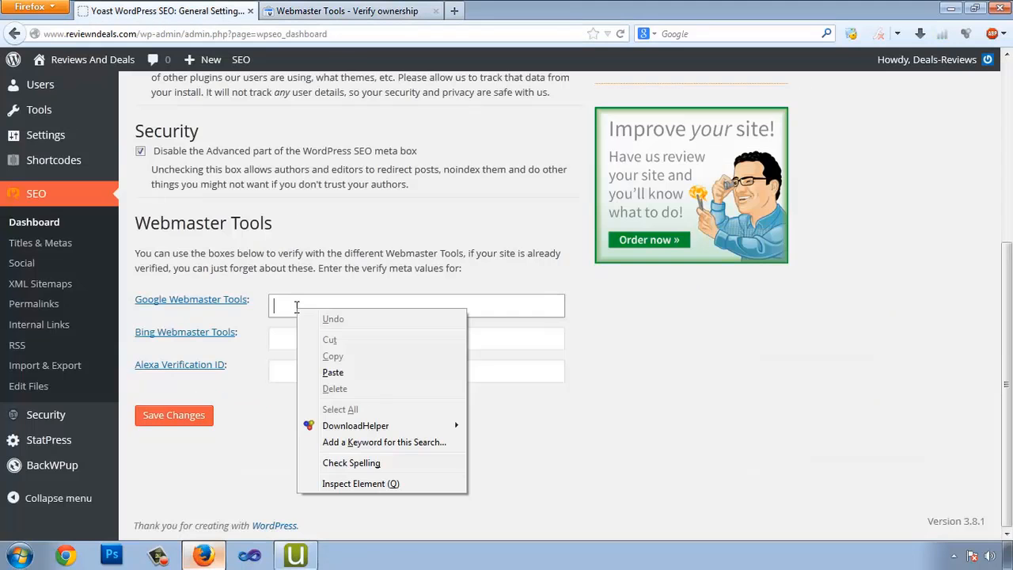
pyautogui.click(340, 372)
pyautogui.click(161, 422)
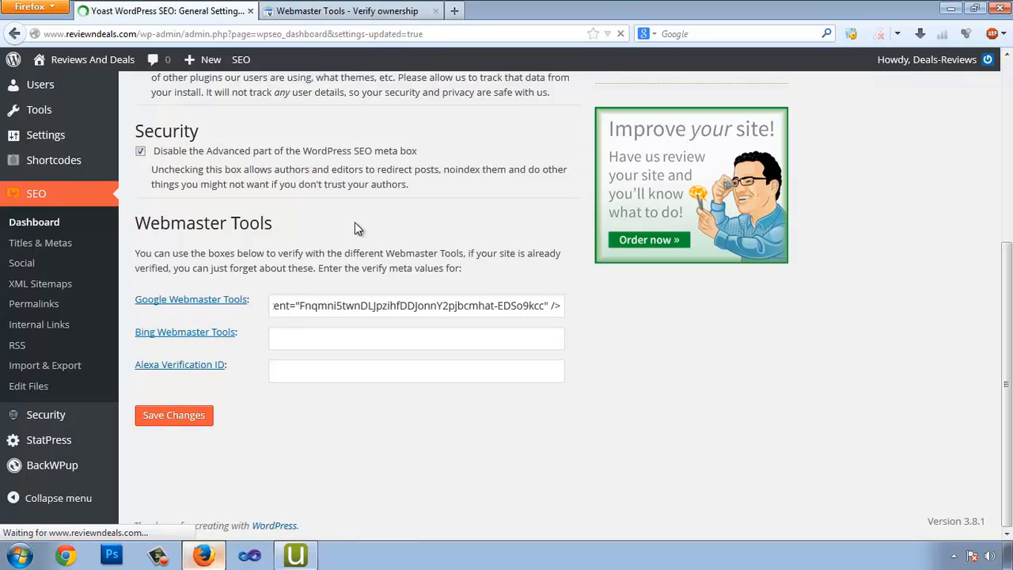
pyautogui.click(293, 11)
pyautogui.scroll(-2, 327, 365)
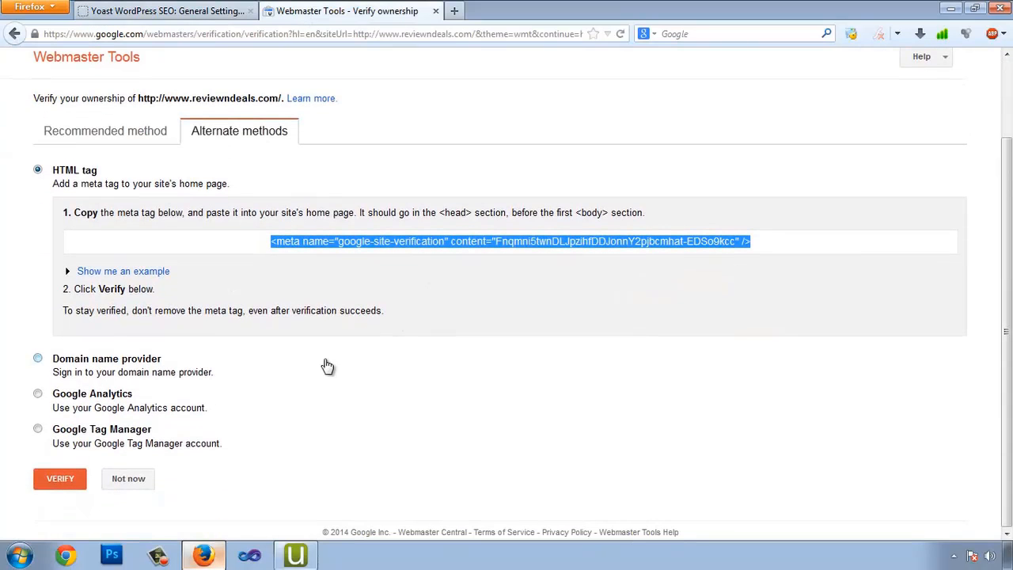
pyautogui.click(58, 482)
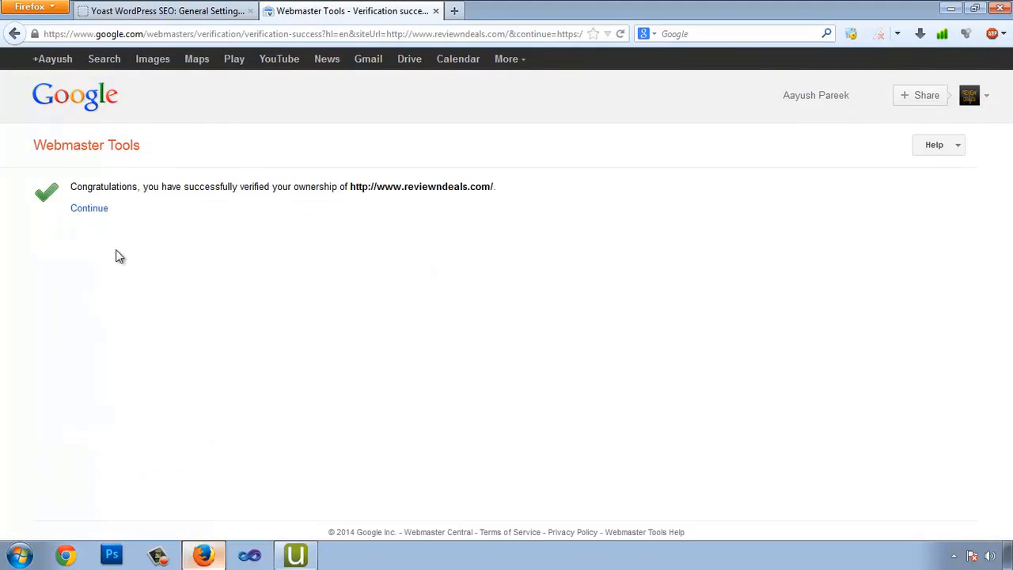
# Open the verified site's dashboard, then select the domain in the WordPress tab's address bar
pyautogui.moveTo(101, 186); pyautogui.dragTo(163, 191)
pyautogui.click(206, 230)
pyautogui.moveTo(355, 187); pyautogui.dragTo(442, 187)
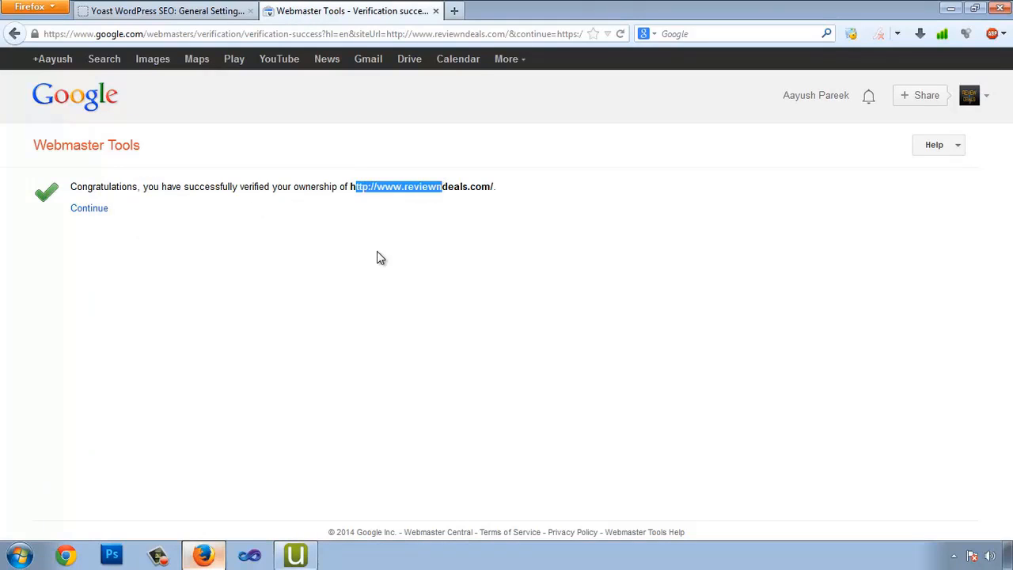
pyautogui.click(89, 211)
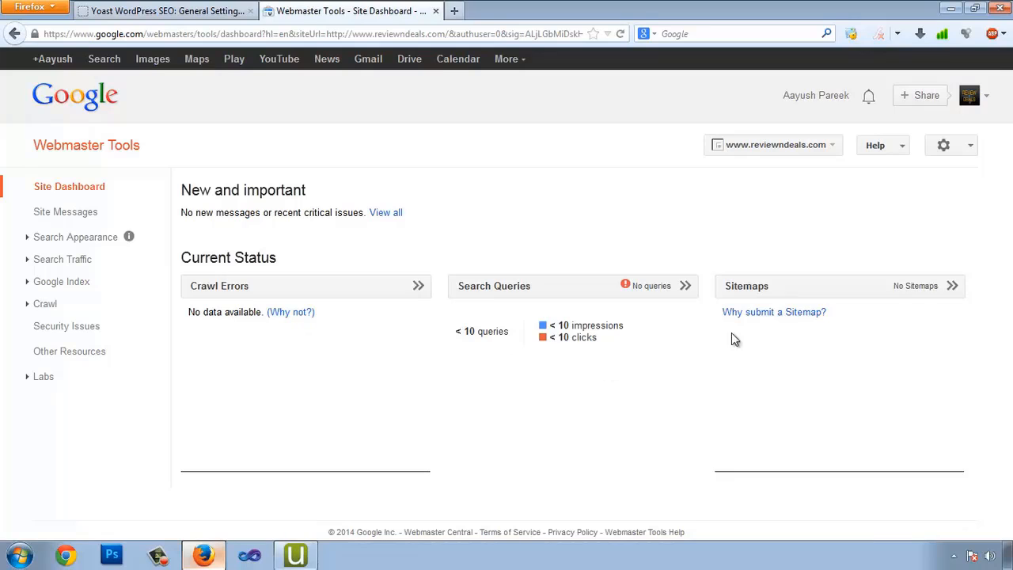
pyautogui.click(235, 9)
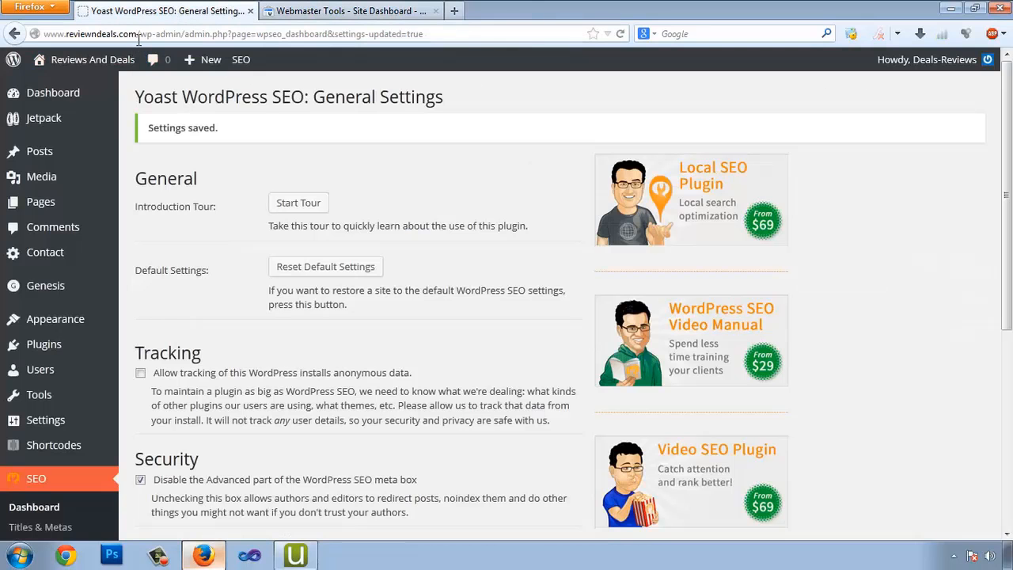
pyautogui.moveTo(139, 34); pyautogui.dragTo(13, 33)
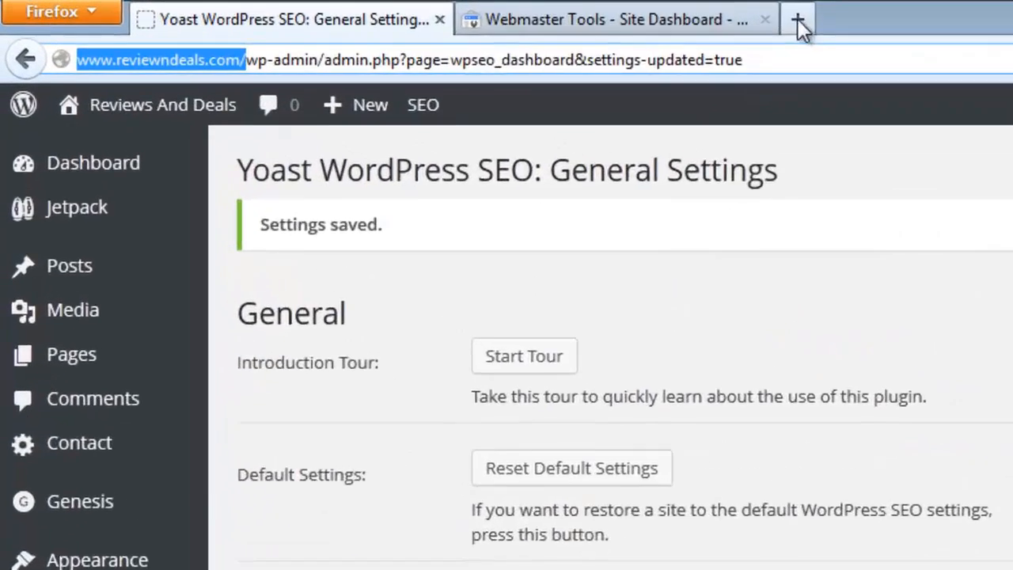
pyautogui.click(455, 10)
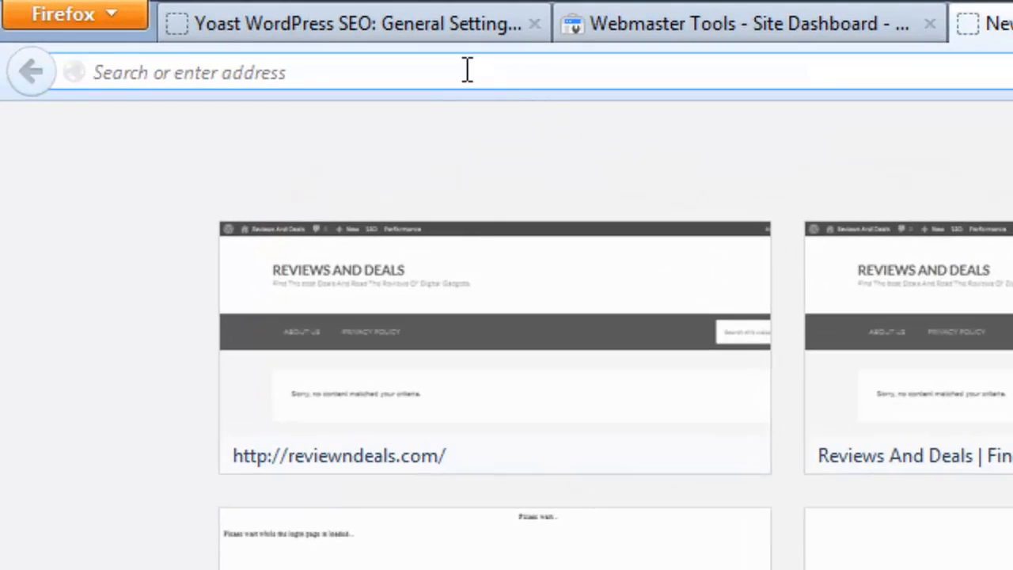
pyautogui.hotkey('ctrl', 'v')
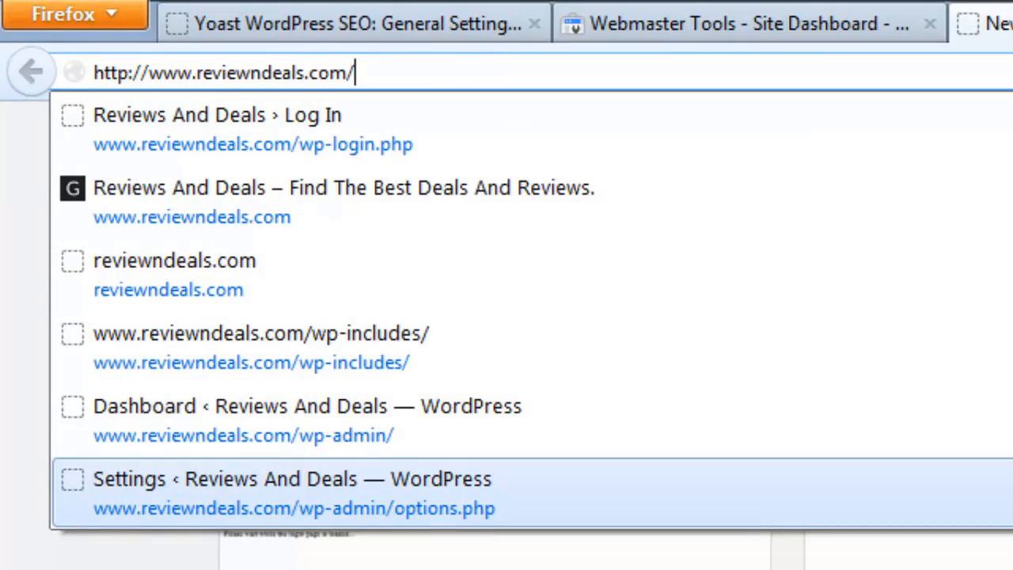
pyautogui.write('sitemap')
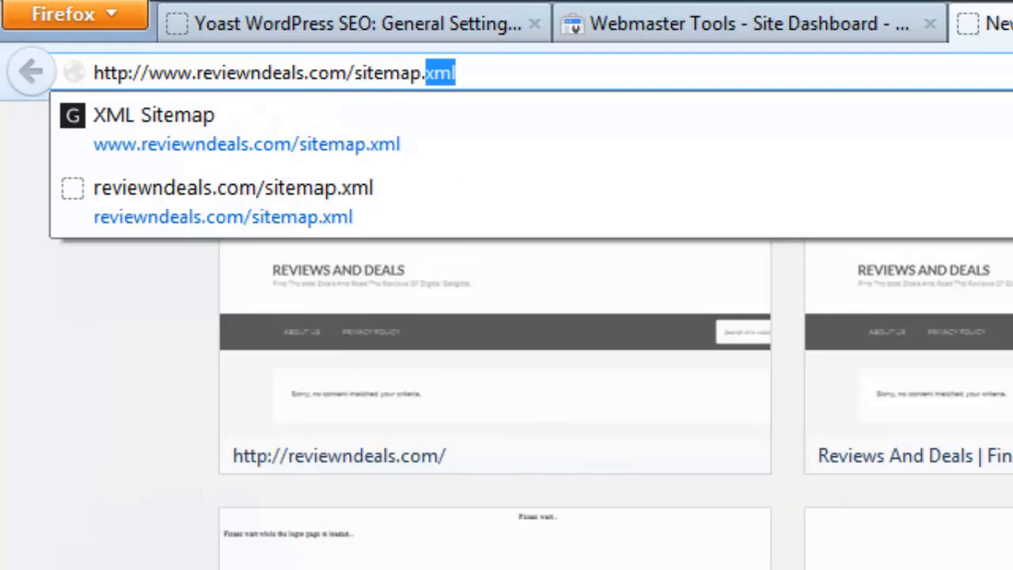
pyautogui.write('.xml')
pyautogui.press('Return')
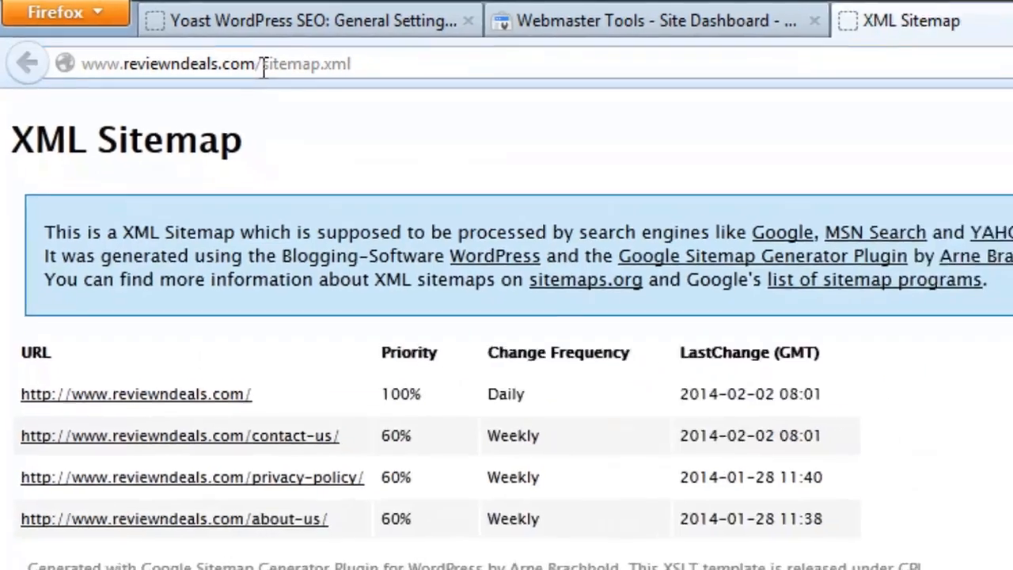
pyautogui.moveTo(302, 73); pyautogui.dragTo(417, 73)
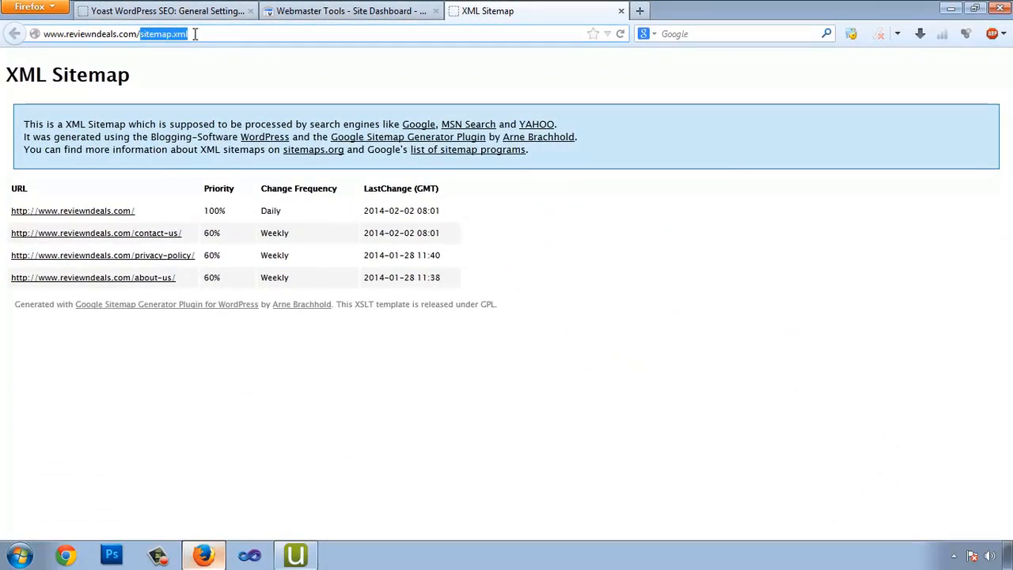
pyautogui.click(352, 15)
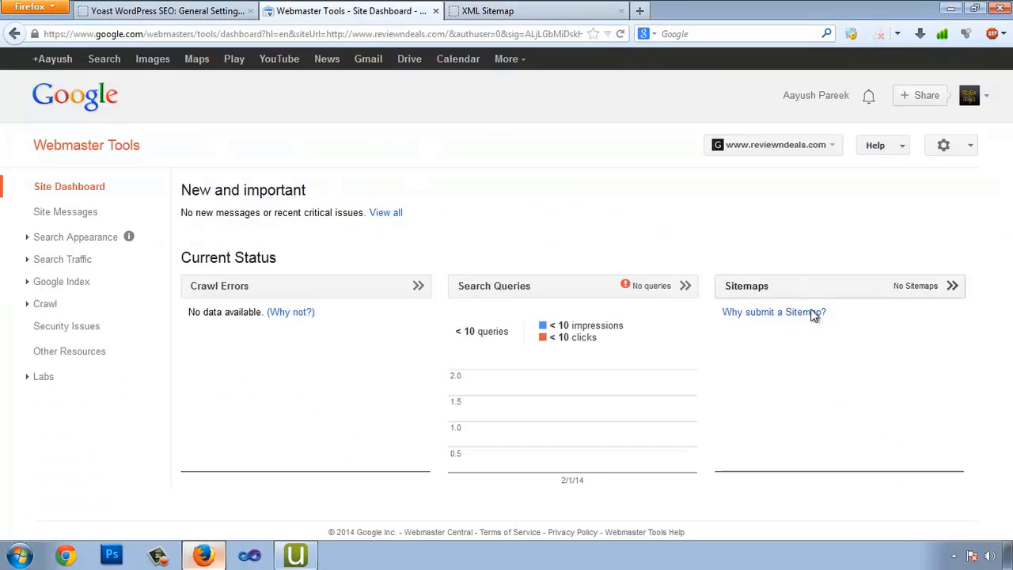
# Add and submit sitemap.xml in the site's Sitemaps report, then refresh it
pyautogui.click(891, 299)
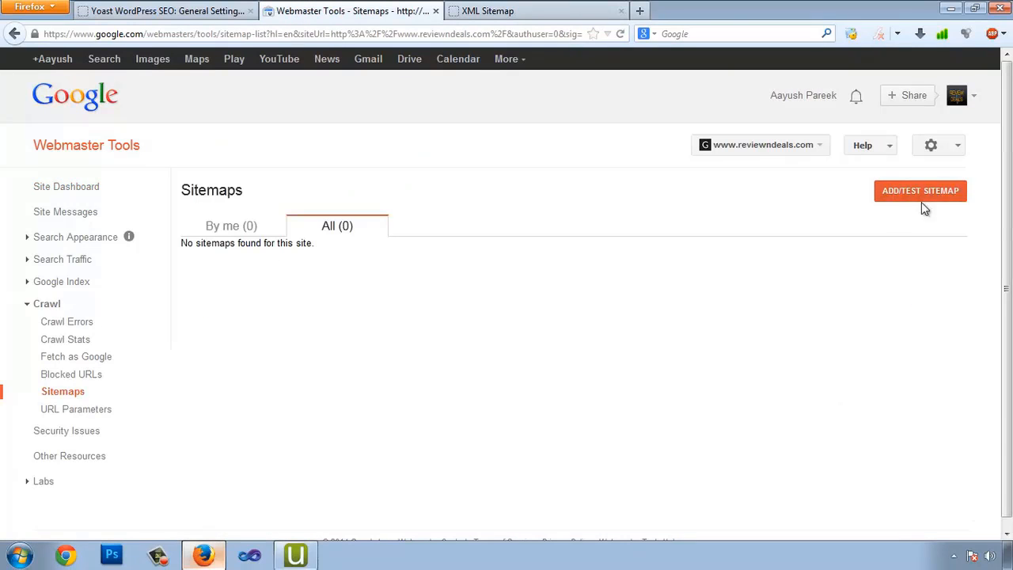
pyautogui.click(897, 199)
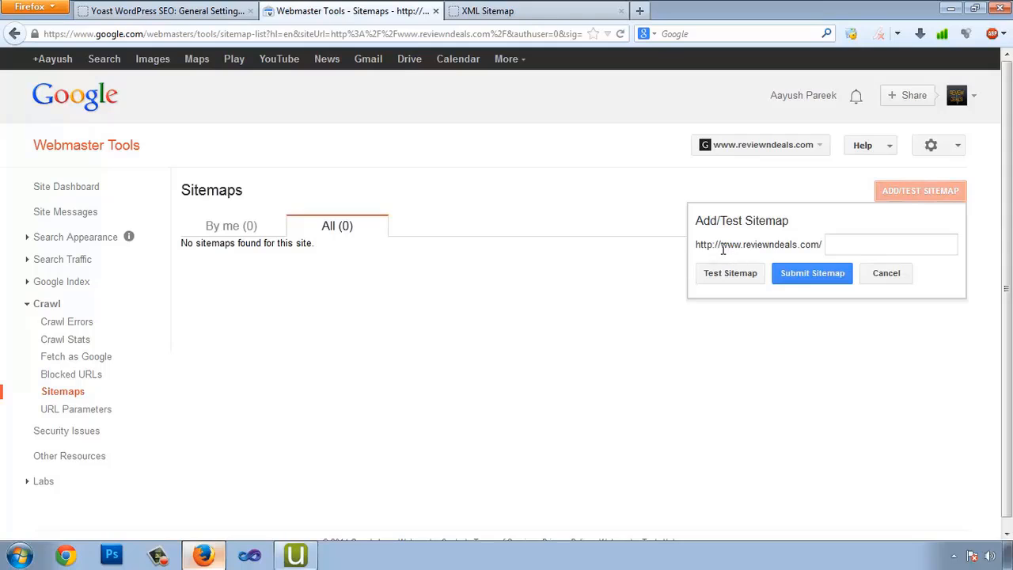
pyautogui.moveTo(698, 247); pyautogui.dragTo(795, 247)
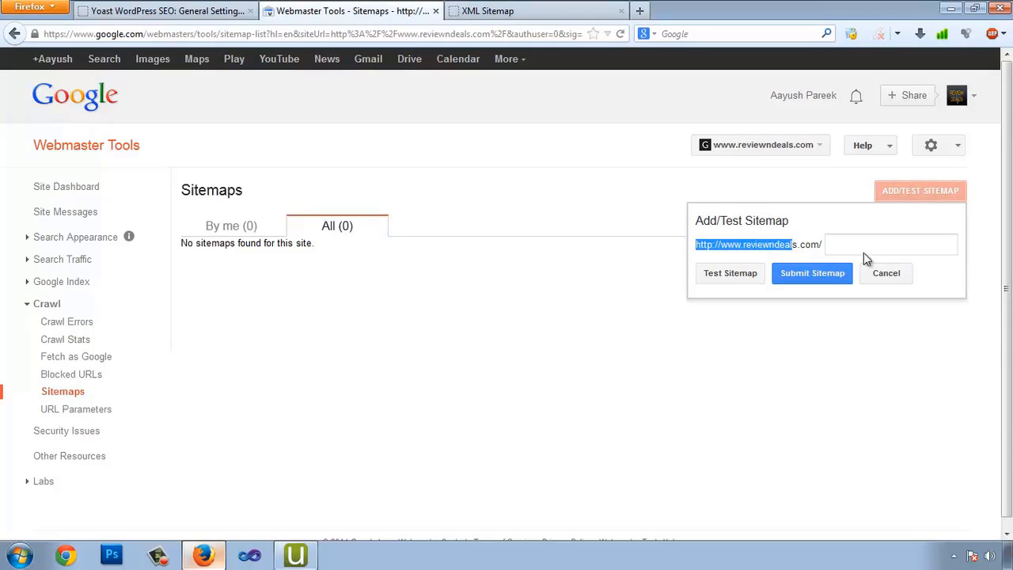
pyautogui.click(866, 243)
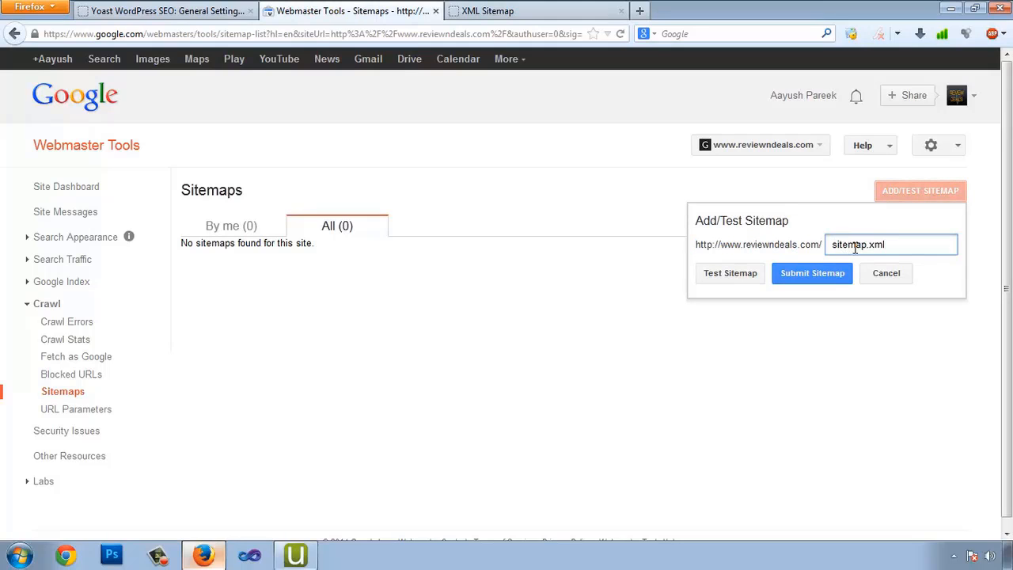
pyautogui.click(829, 279)
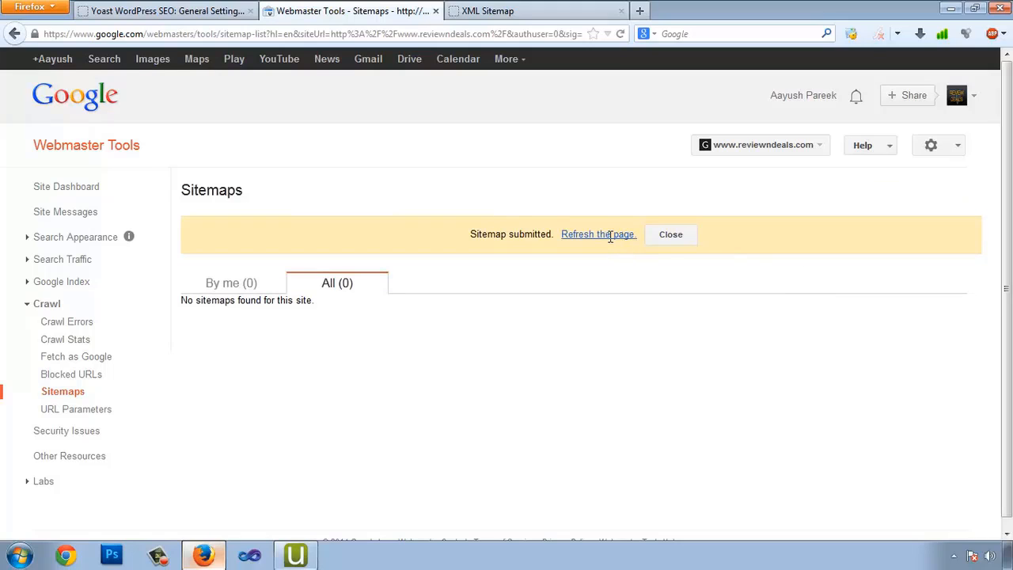
pyautogui.click(610, 236)
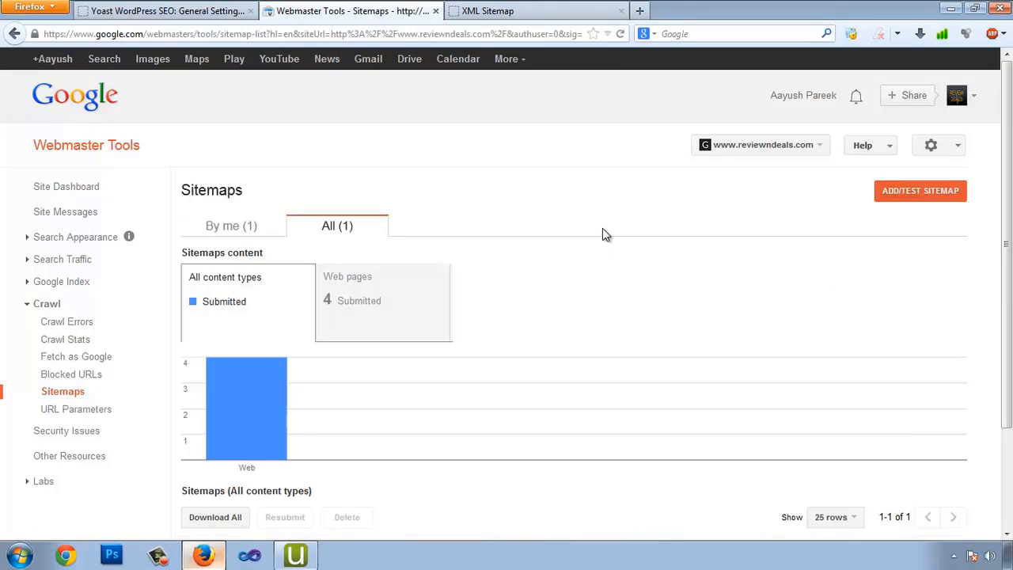
# Compare the report's 4 submitted pages against the XML sitemap's URL list
pyautogui.scroll(-2, 602, 230)
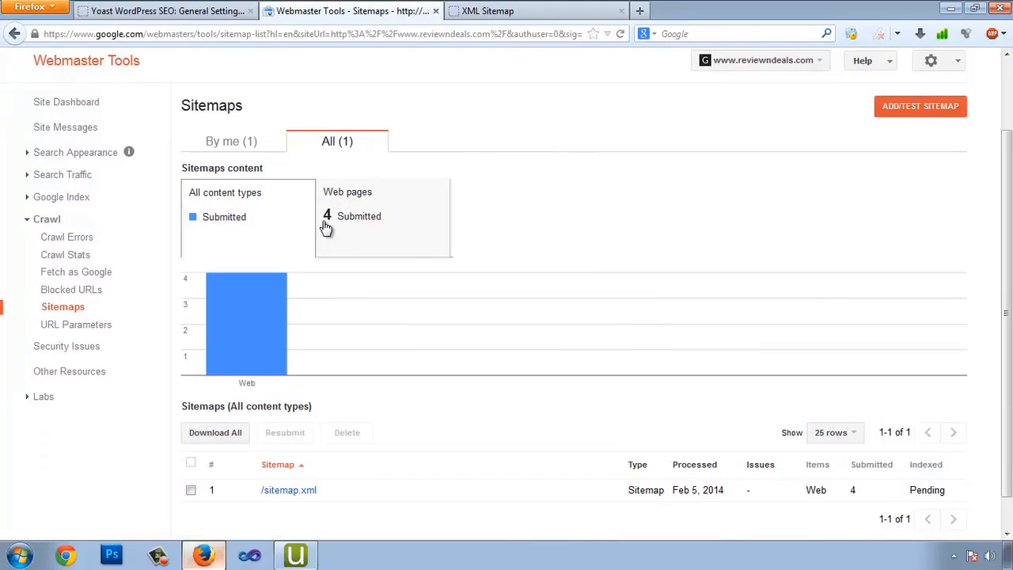
pyautogui.click(485, 10)
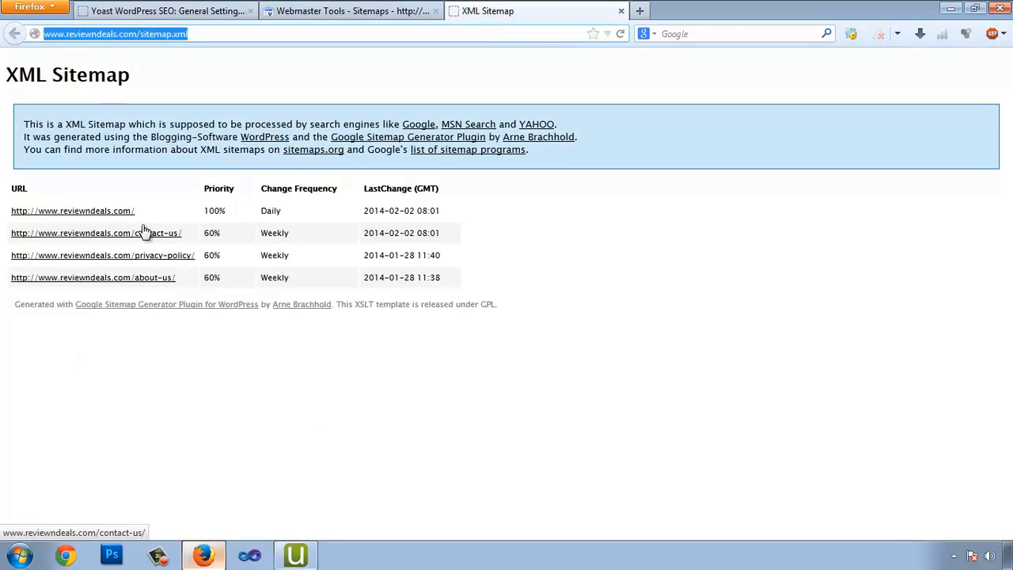
pyautogui.click(374, 16)
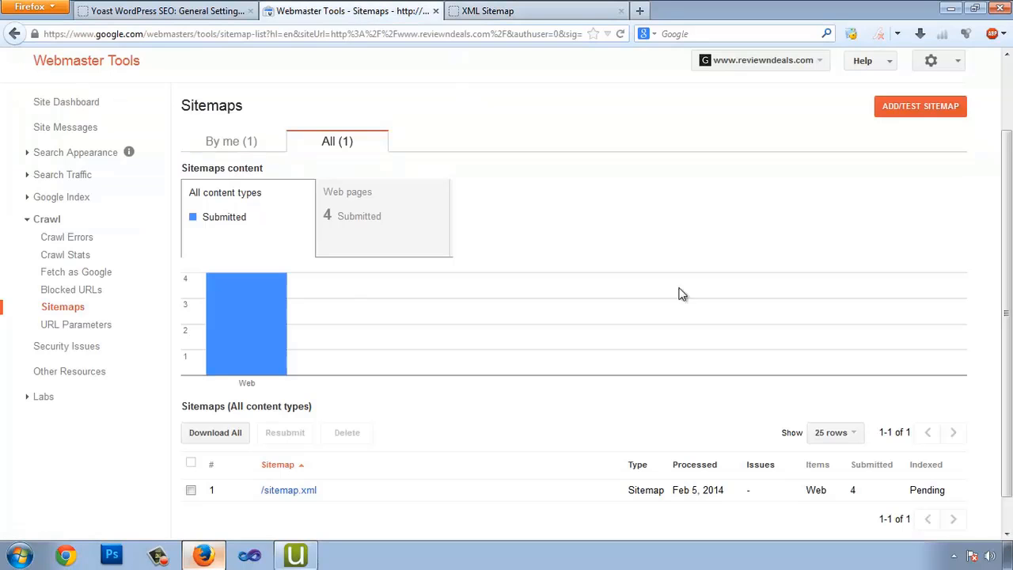
pyautogui.scroll(-1, 506, 311)
pyautogui.scroll(3, 635, 402)
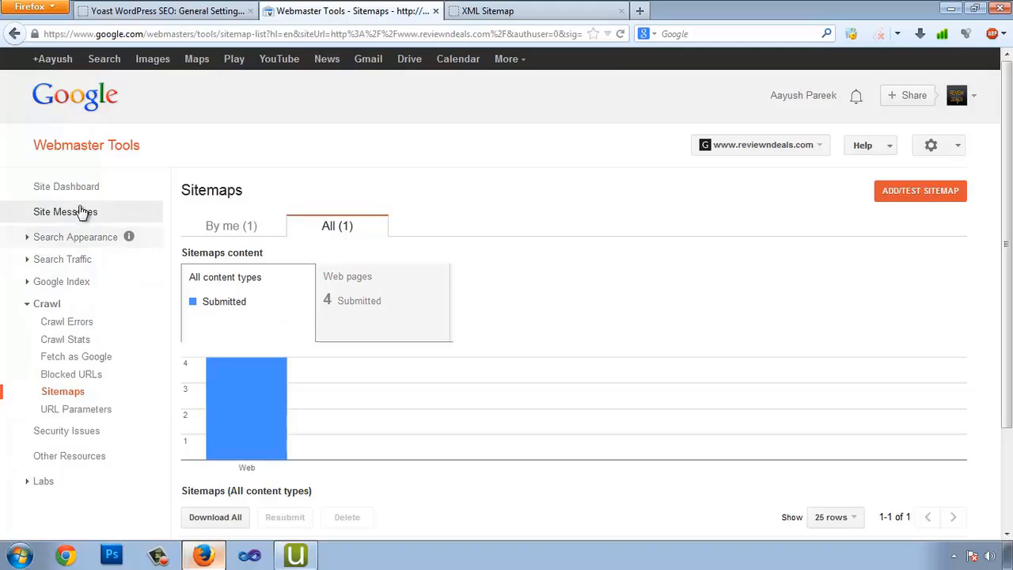
pyautogui.click(54, 192)
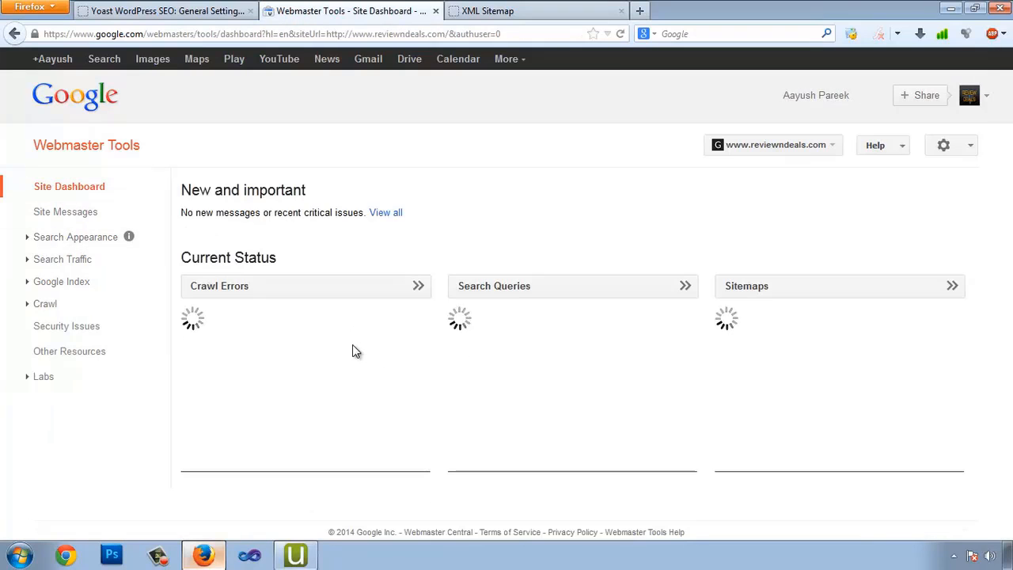
pyautogui.moveTo(582, 376)
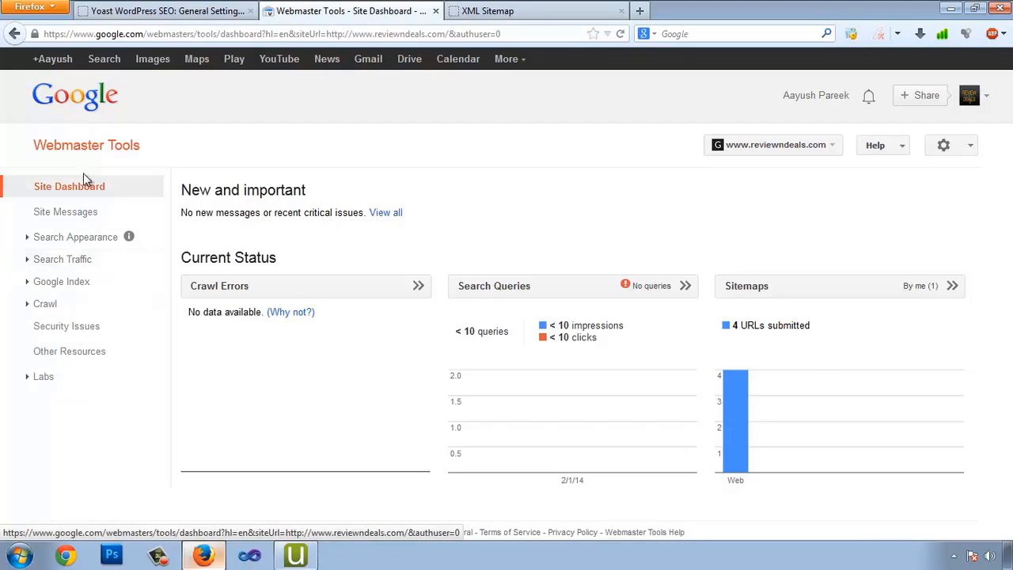
pyautogui.click(28, 309)
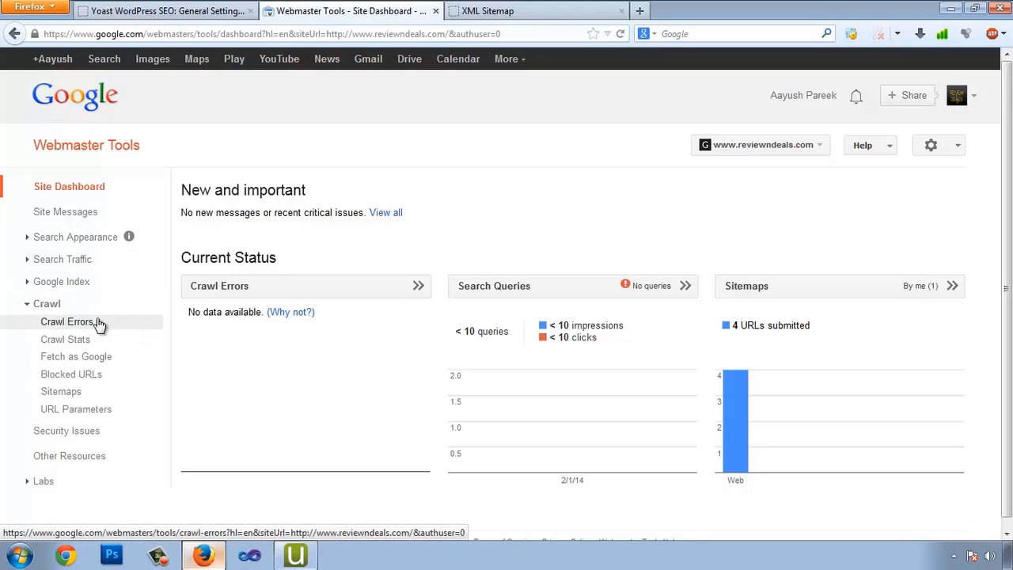
pyautogui.click(75, 324)
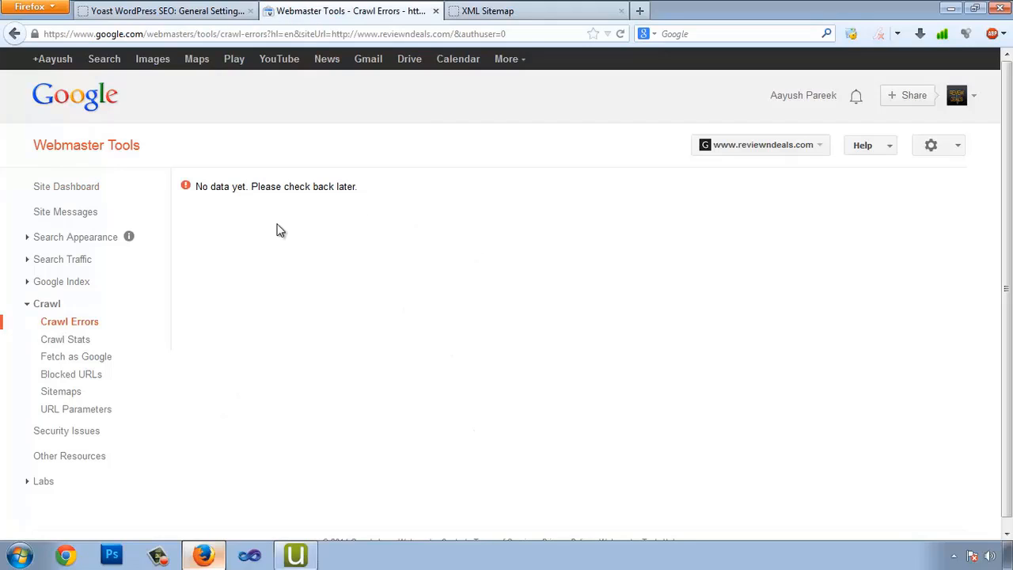
pyautogui.moveTo(229, 190); pyautogui.dragTo(283, 191)
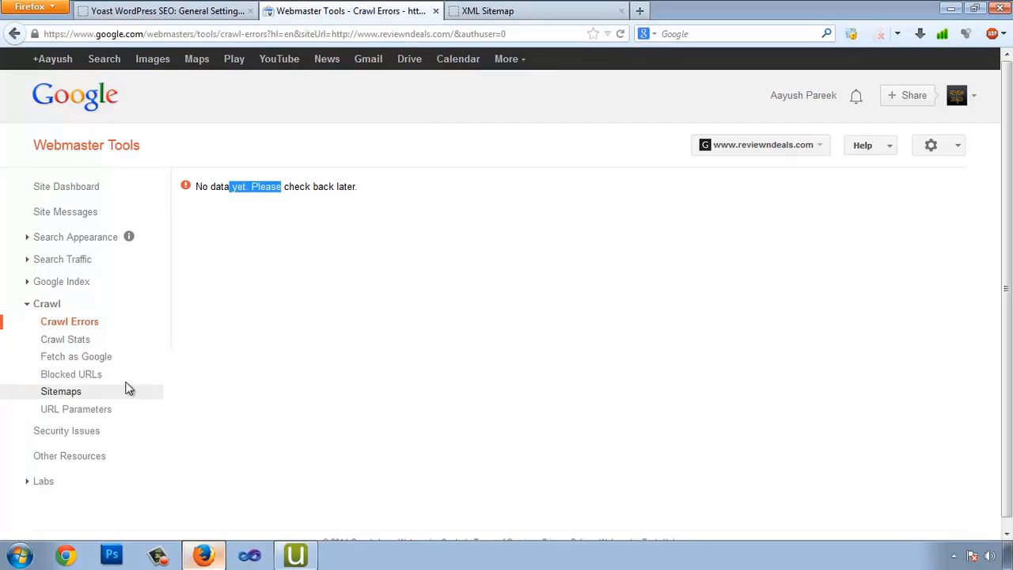
pyautogui.click(67, 340)
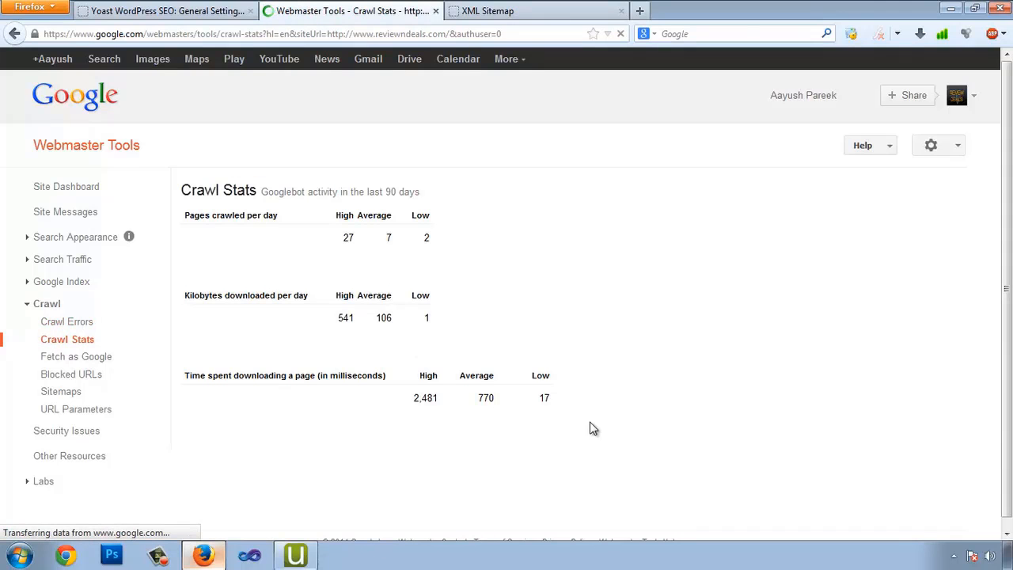
pyautogui.scroll(-3, 475, 431)
pyautogui.scroll(-3, 364, 373)
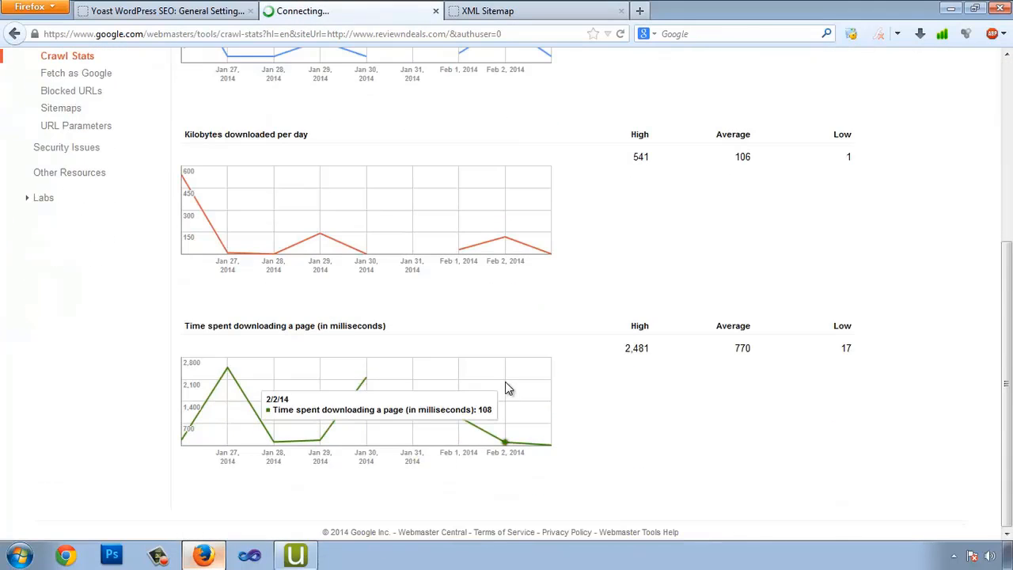
pyautogui.scroll(2, 543, 380)
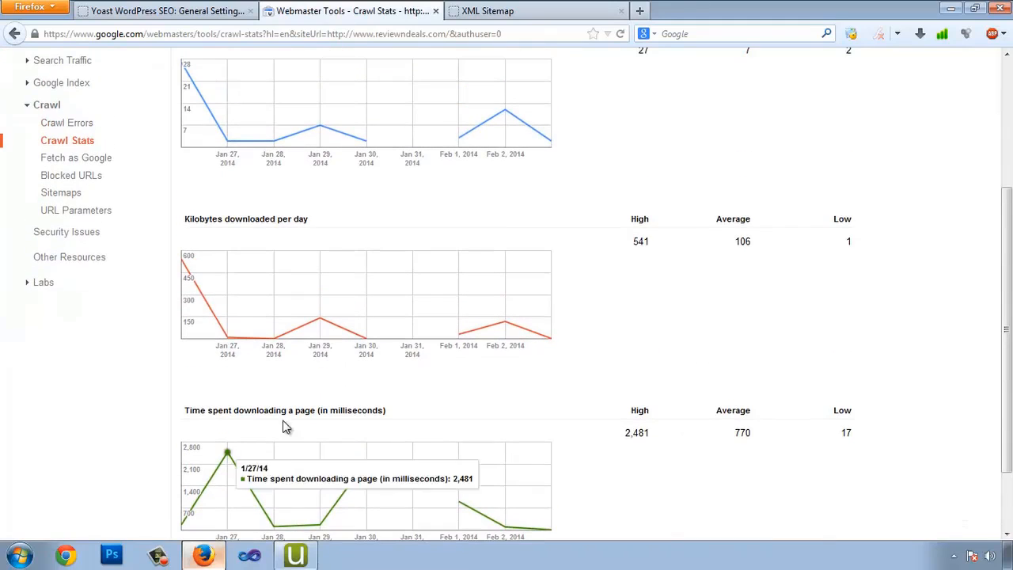
pyautogui.scroll(5, 276, 355)
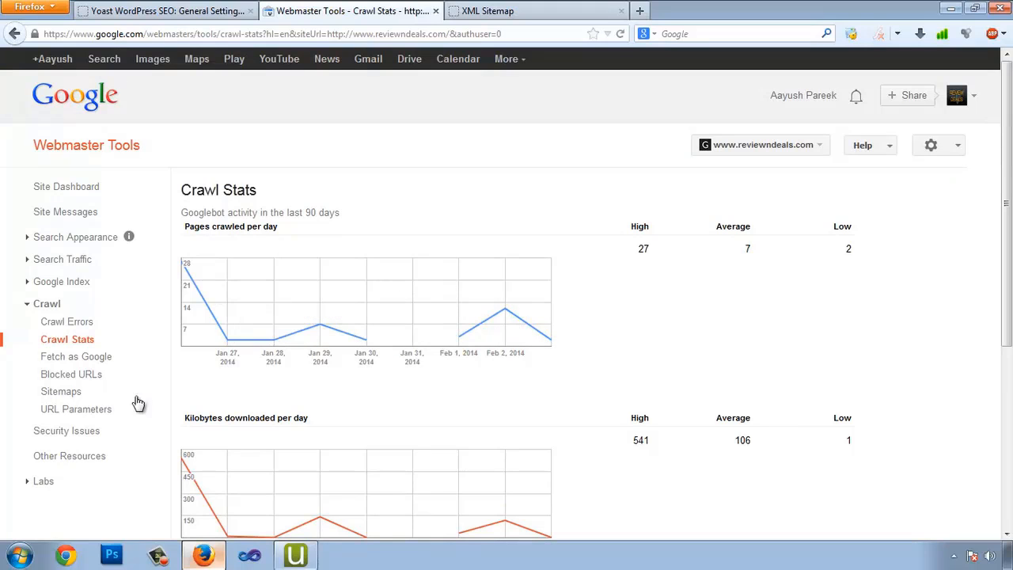
pyautogui.click(89, 416)
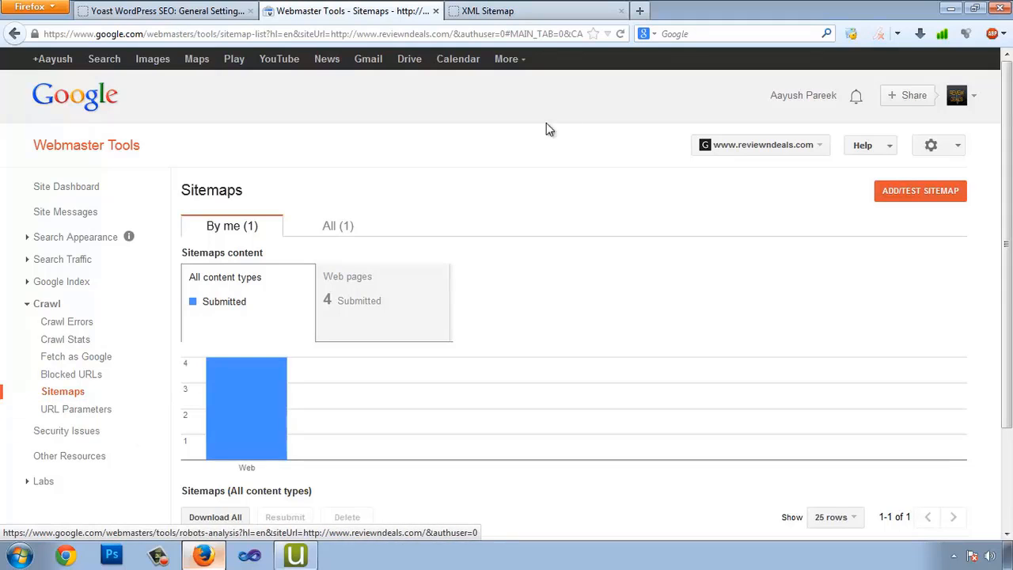
pyautogui.click(503, 11)
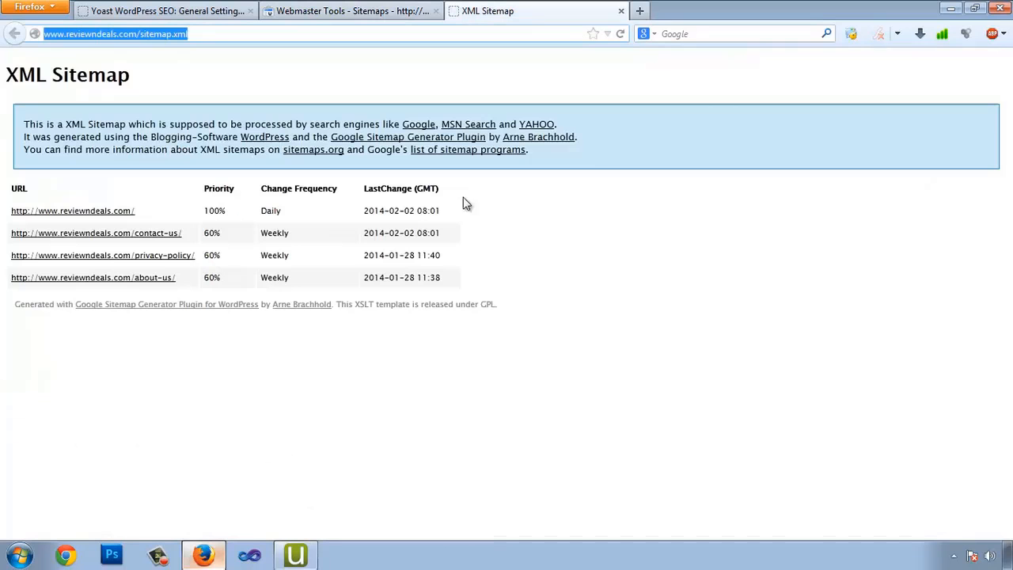
pyautogui.click(703, 35)
pyautogui.write('site:www.review')
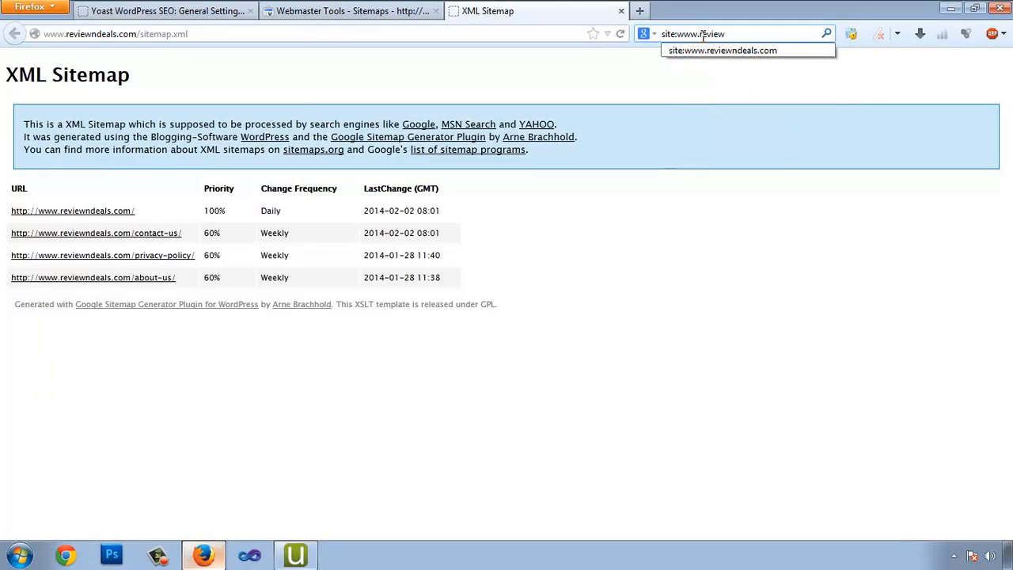
pyautogui.press('Down')
pyautogui.press('Return')
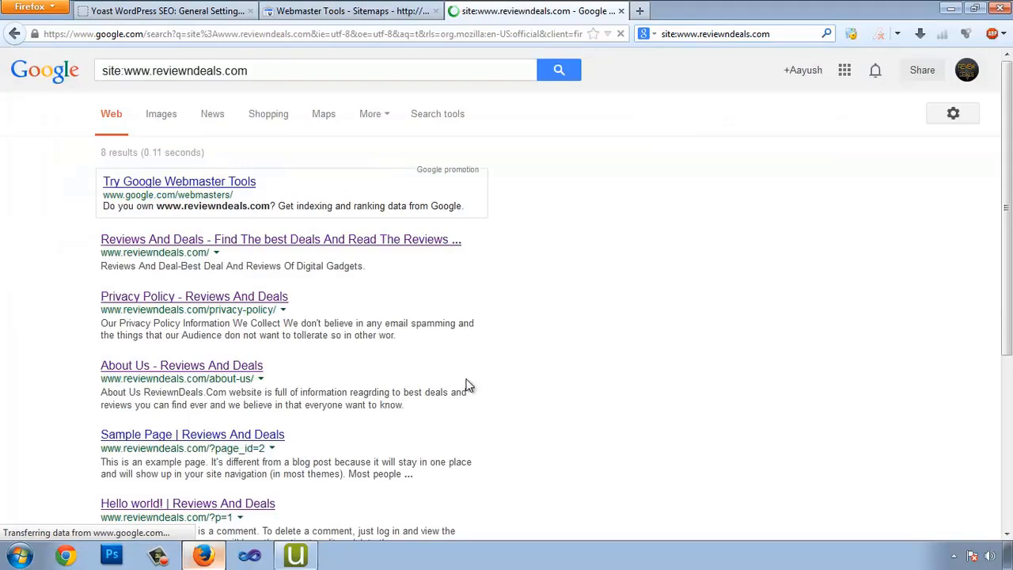
pyautogui.scroll(-3, 365, 334)
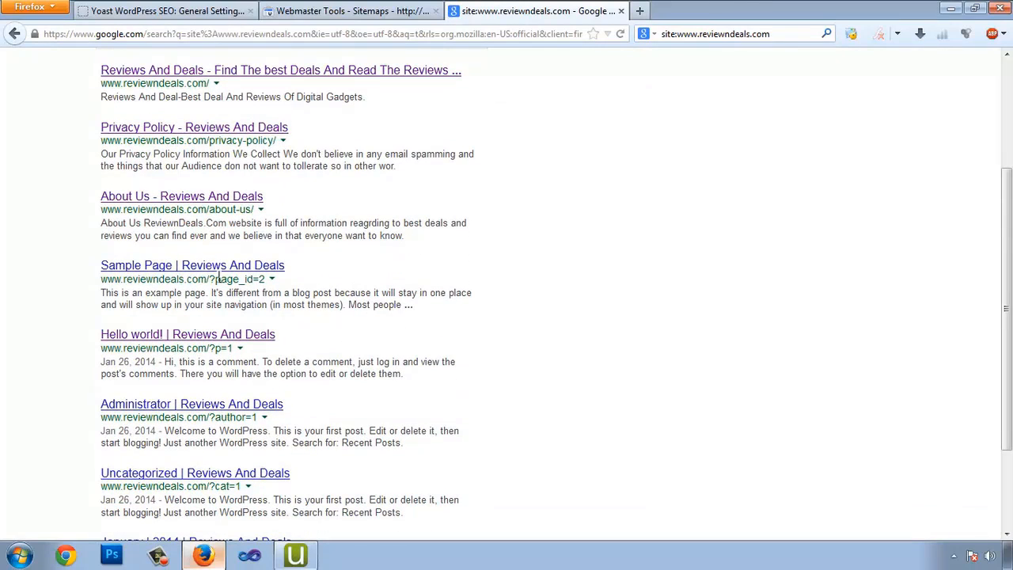
pyautogui.moveTo(216, 283)
pyautogui.mouseDown()
pyautogui.moveTo(253, 284)
pyautogui.moveTo(234, 283)
pyautogui.mouseUp()
pyautogui.click(3, 271)
pyautogui.moveTo(208, 349); pyautogui.dragTo(232, 348)
pyautogui.moveTo(215, 417); pyautogui.dragTo(257, 417)
pyautogui.scroll(-3, 309, 458)
pyautogui.scroll(2, 262, 262)
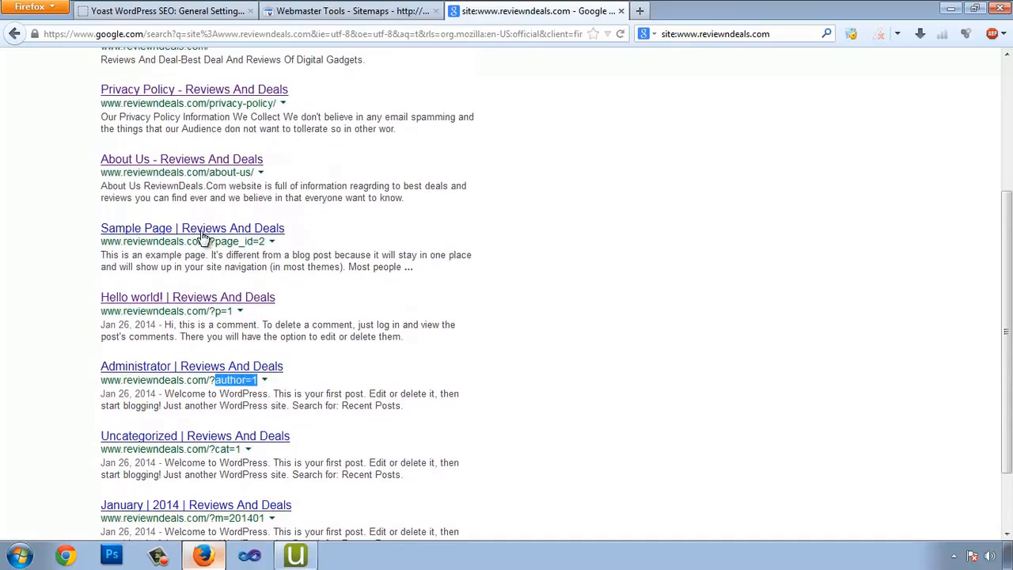
# Open the Sample Page result in a new tab, showing its error 404 heading
pyautogui.rightClick(203, 235)
pyautogui.click(317, 239)
pyautogui.click(712, 15)
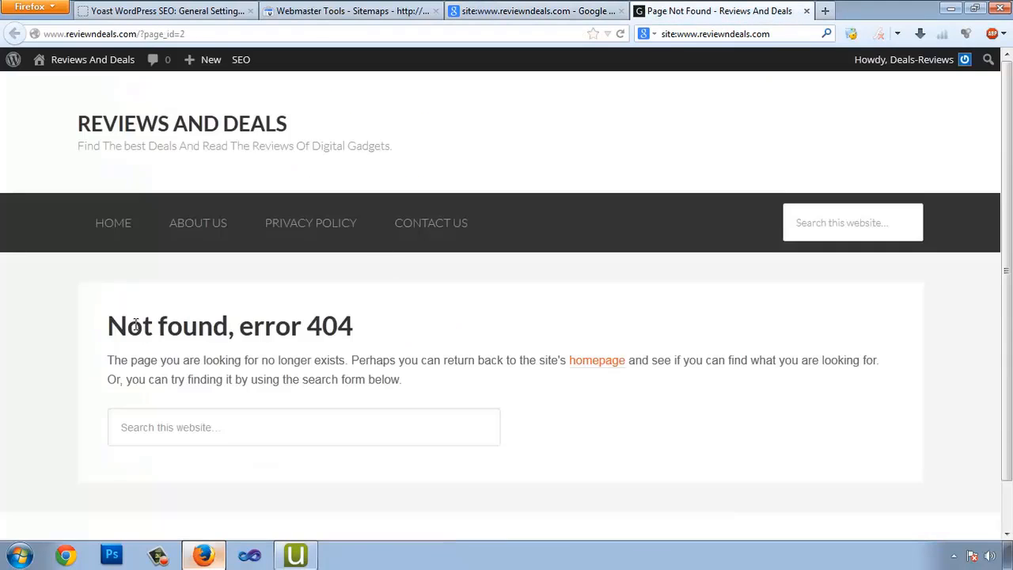
pyautogui.moveTo(135, 325); pyautogui.dragTo(435, 335)
pyautogui.click(434, 334)
# Under Google Index > Remove URLs, submit a removal request for the ?page_id=2 page
pyautogui.click(357, 11)
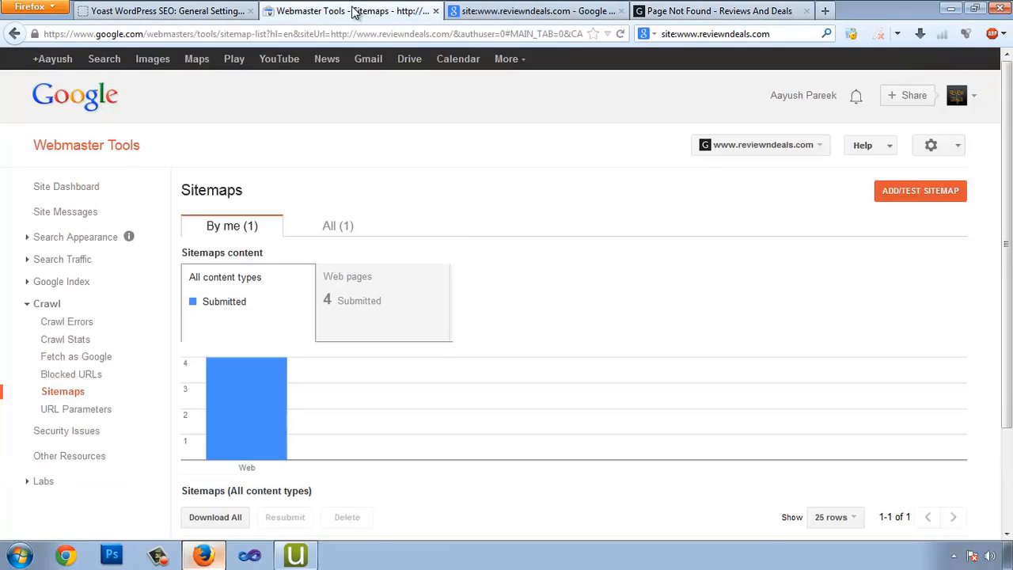
pyautogui.scroll(-1, 284, 341)
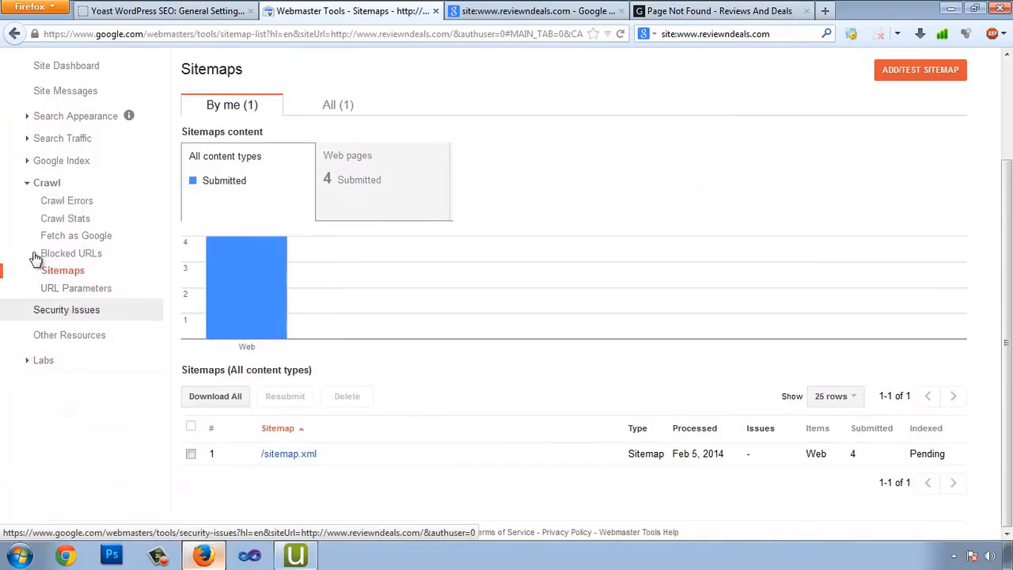
pyautogui.click(28, 162)
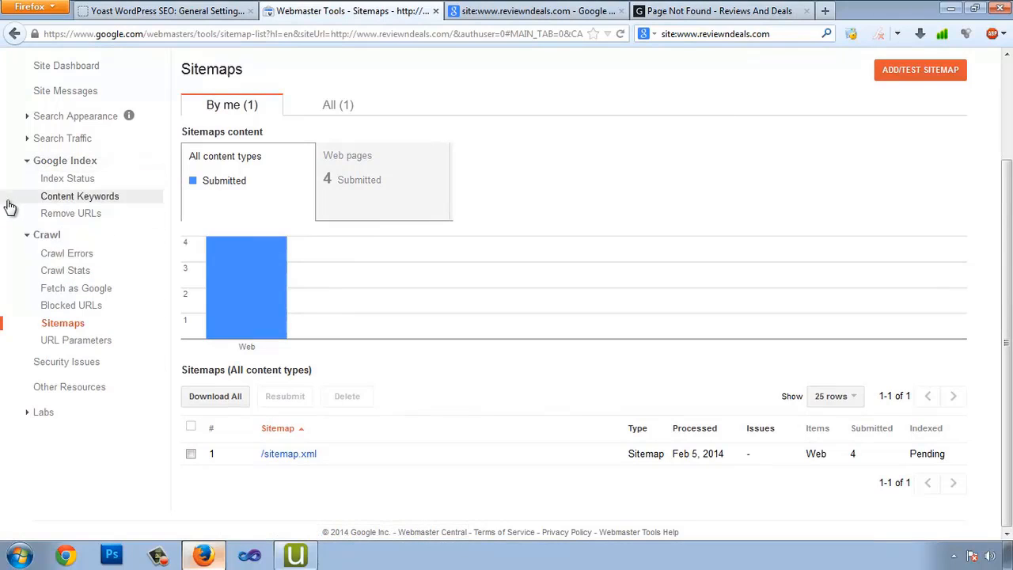
pyautogui.click(81, 217)
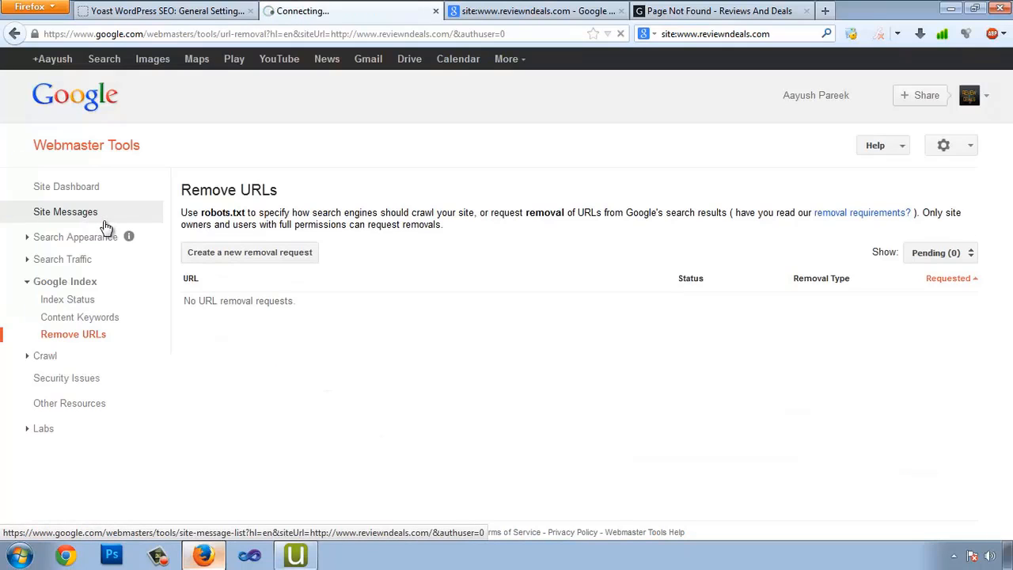
pyautogui.click(271, 257)
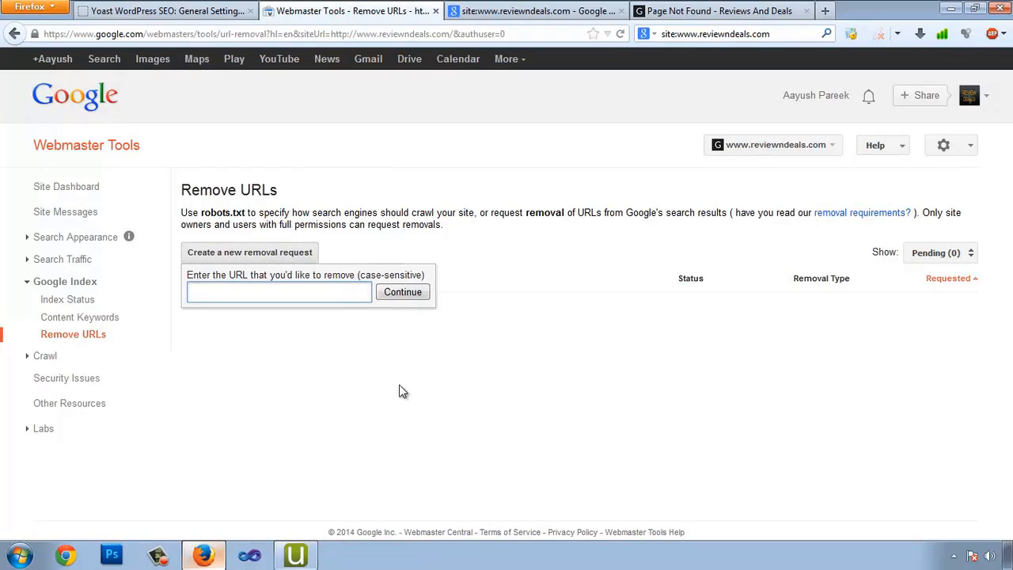
pyautogui.click(653, 10)
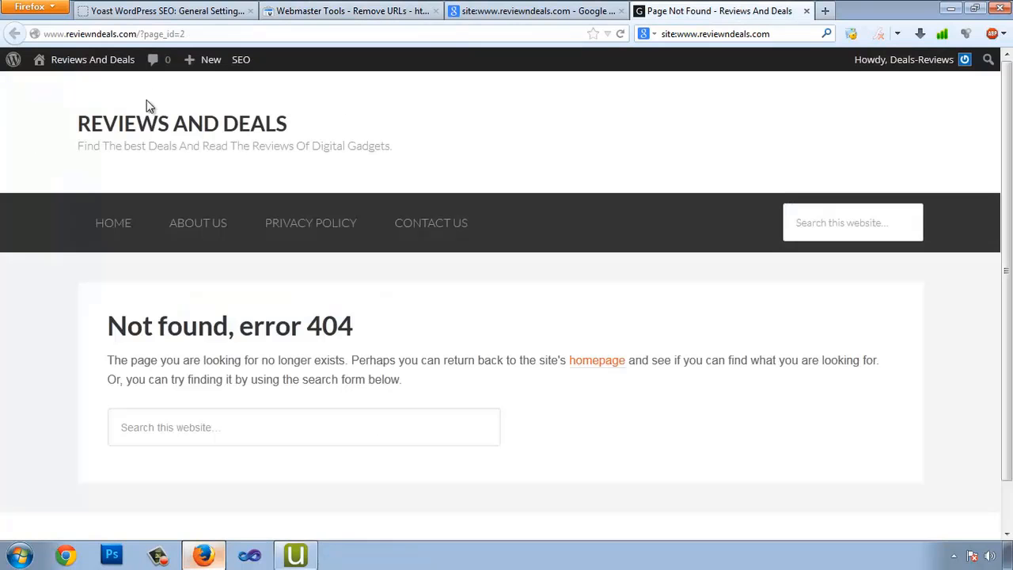
pyautogui.click(255, 30)
pyautogui.hotkey('ctrl', 'c')
pyautogui.click(372, 16)
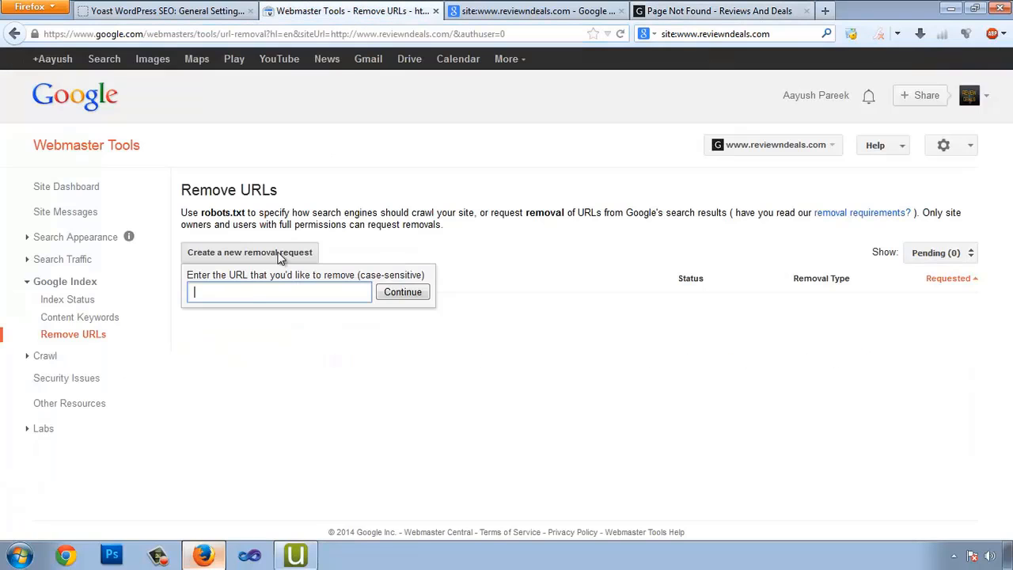
pyautogui.hotkey('ctrl', 'v')
pyautogui.click(404, 293)
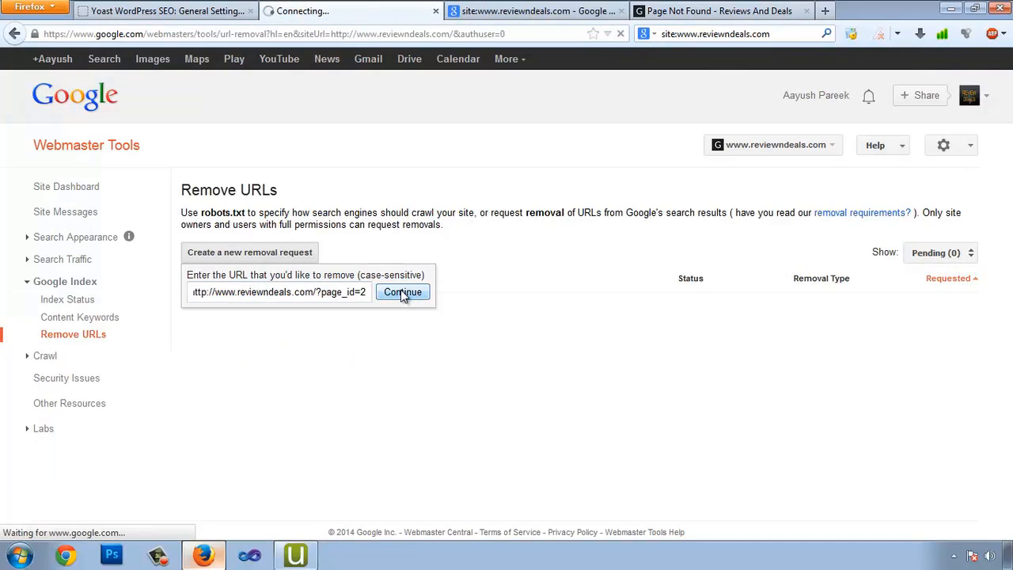
pyautogui.click(354, 282)
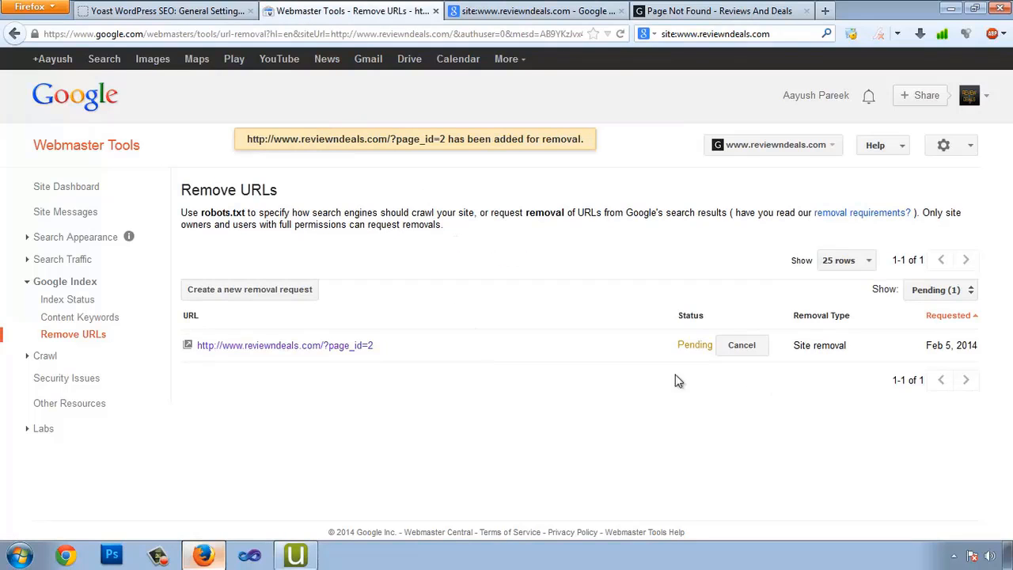
# Copy the Hello world! post's address and submit a removal request for the ?p=1 URL
pyautogui.click(717, 12)
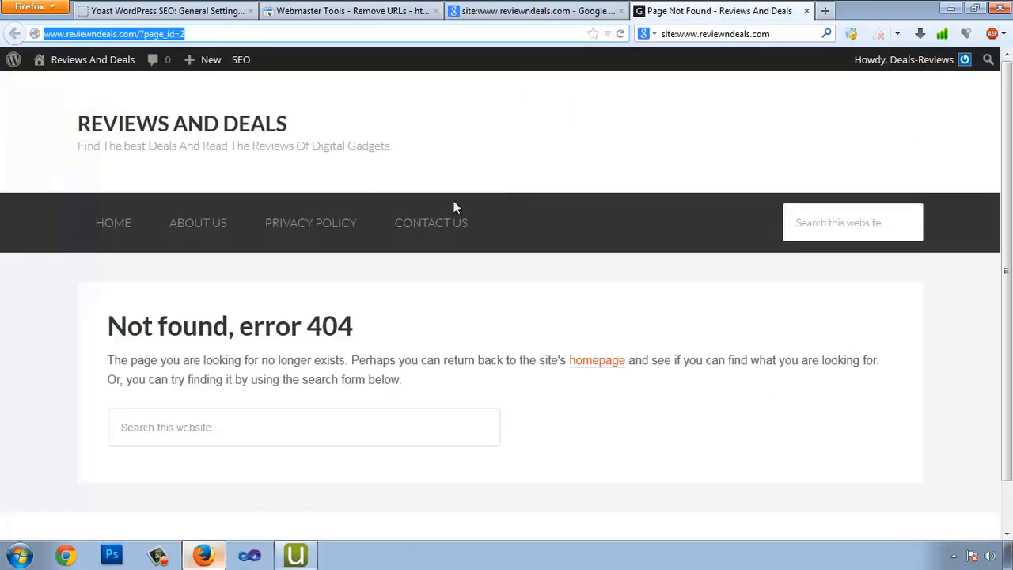
pyautogui.click(583, 11)
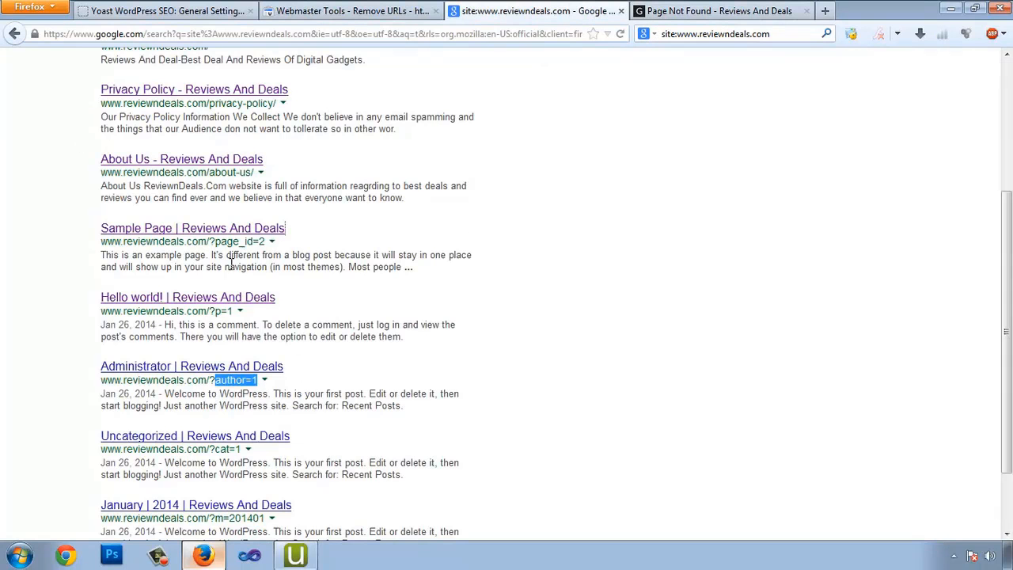
pyautogui.moveTo(150, 247); pyautogui.dragTo(247, 246)
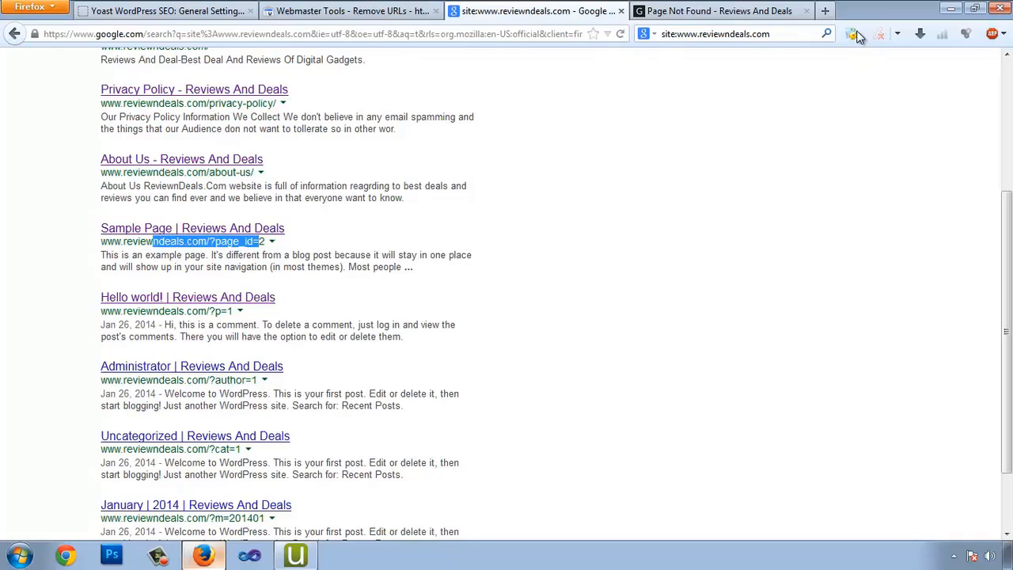
pyautogui.click(807, 11)
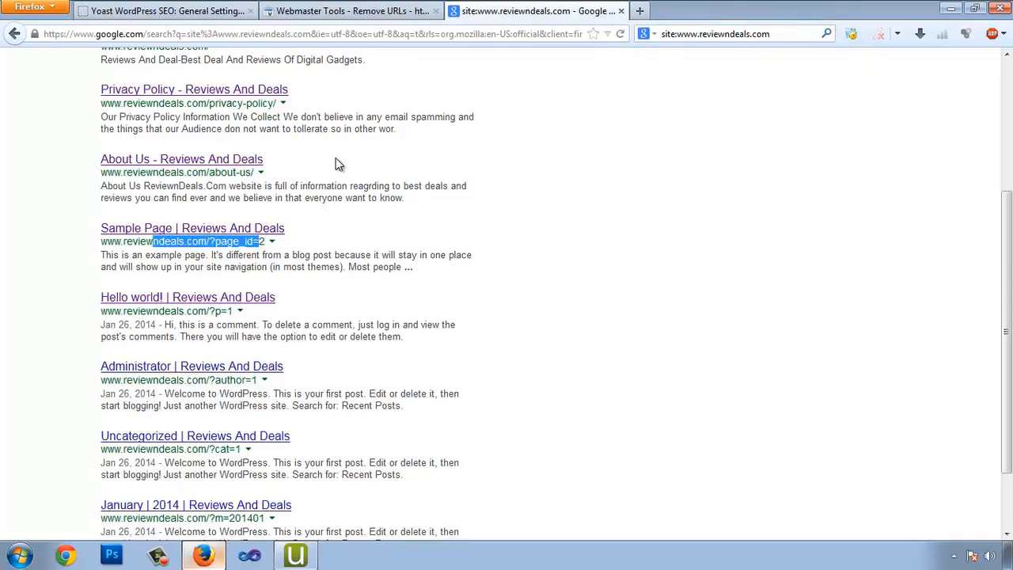
pyautogui.rightClick(206, 301)
pyautogui.click(237, 312)
pyautogui.click(688, 13)
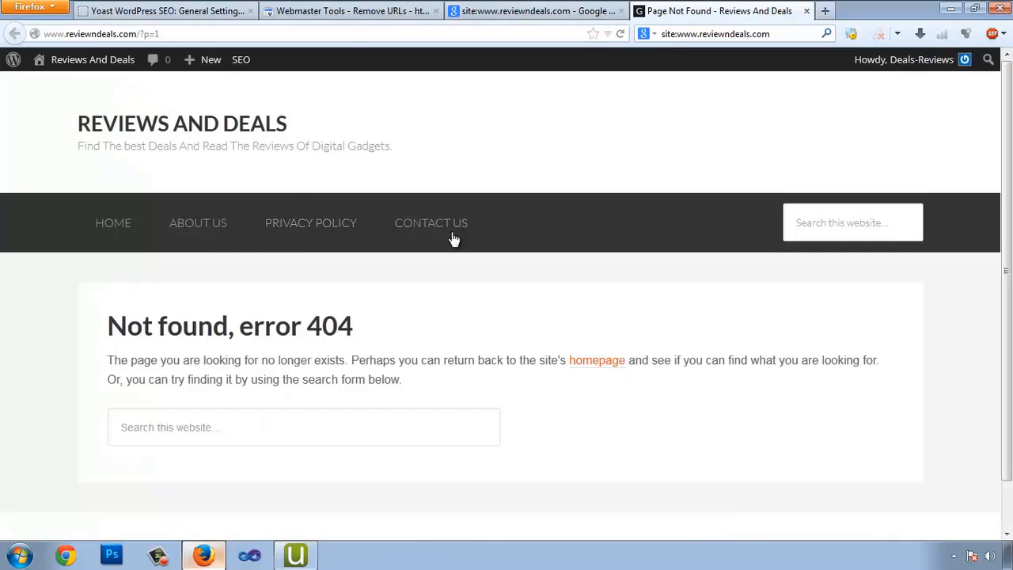
pyautogui.click(188, 36)
pyautogui.hotkey('ctrl', 'c')
pyautogui.click(350, 11)
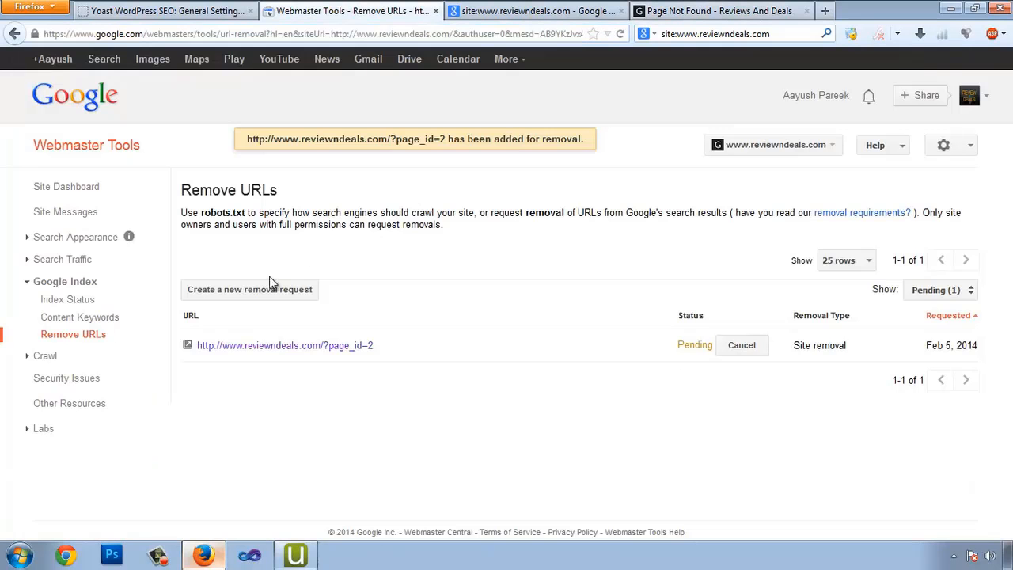
pyautogui.click(228, 291)
pyautogui.hotkey('ctrl', 'v')
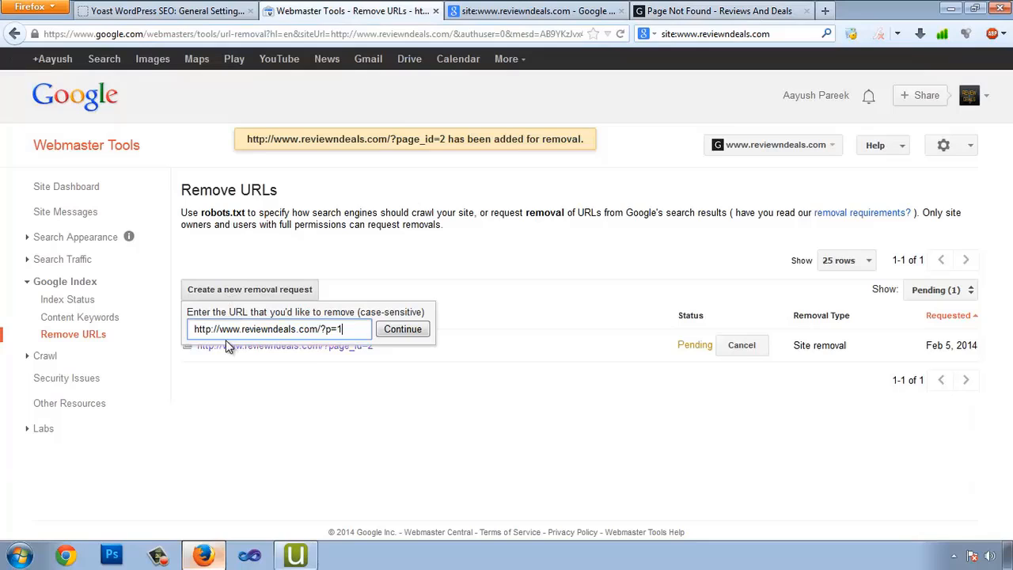
pyautogui.click(389, 332)
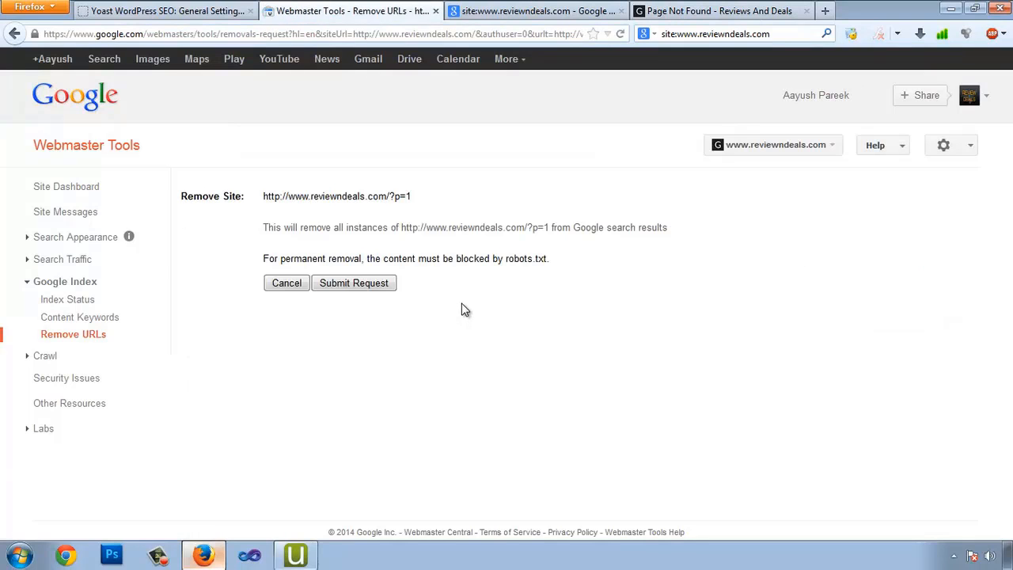
pyautogui.click(340, 284)
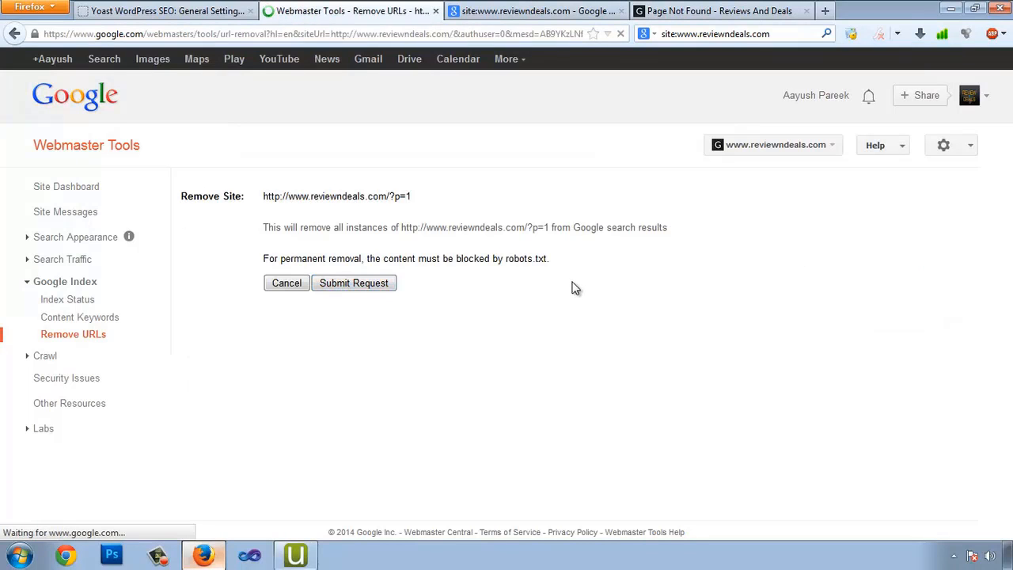
# Copy the Administrator author page's address and submit a removal request for the ?author=1 URL
pyautogui.click(768, 14)
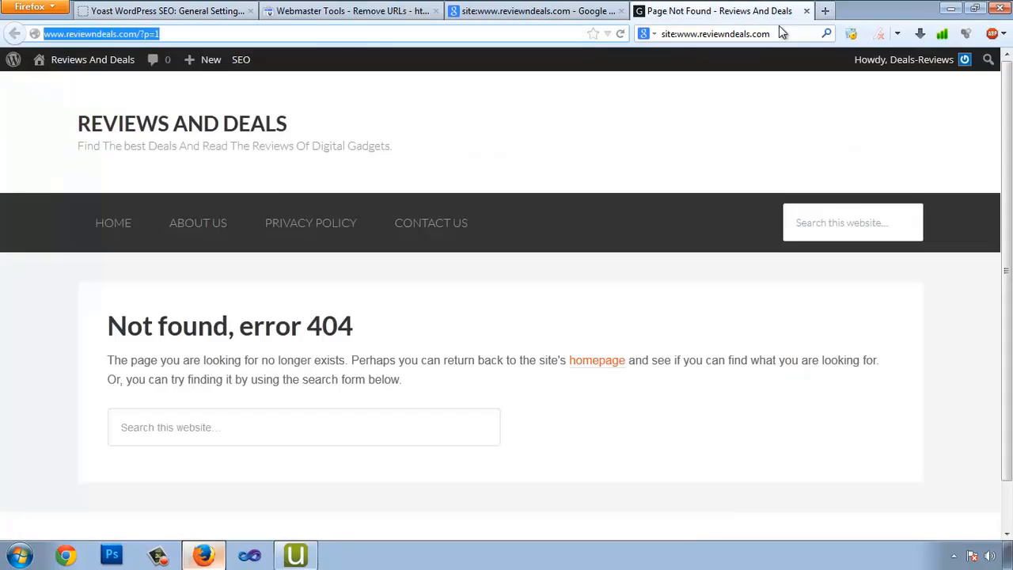
pyautogui.click(807, 11)
pyautogui.scroll(-2, 210, 213)
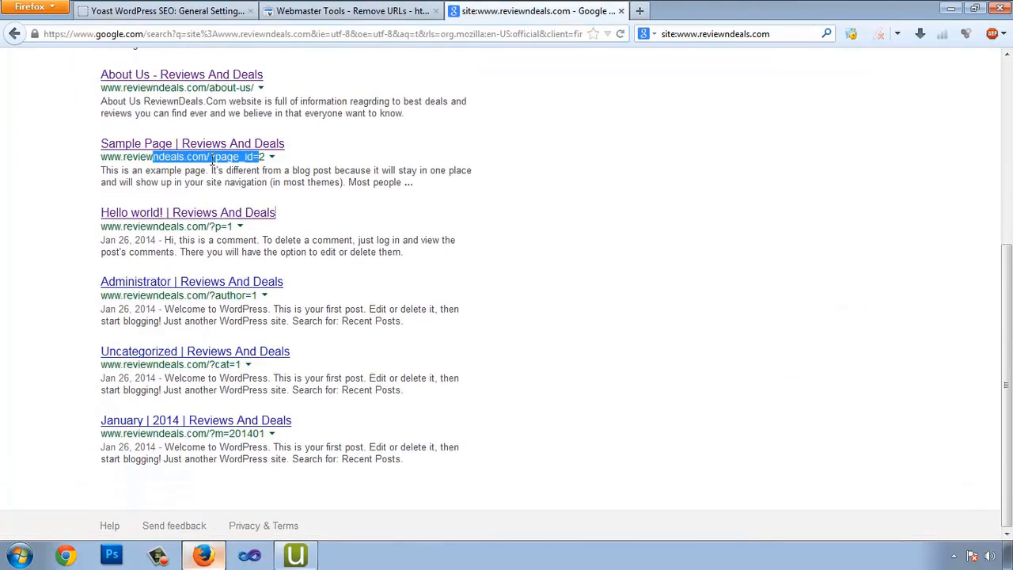
pyautogui.moveTo(198, 156); pyautogui.dragTo(221, 156)
pyautogui.moveTo(193, 224); pyautogui.dragTo(212, 225)
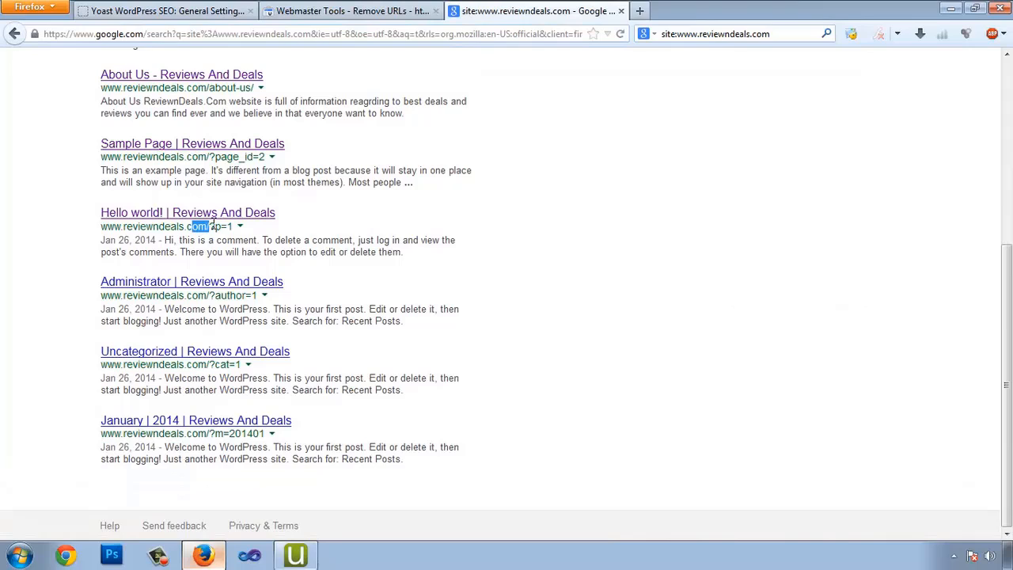
pyautogui.rightClick(236, 282)
pyautogui.click(277, 289)
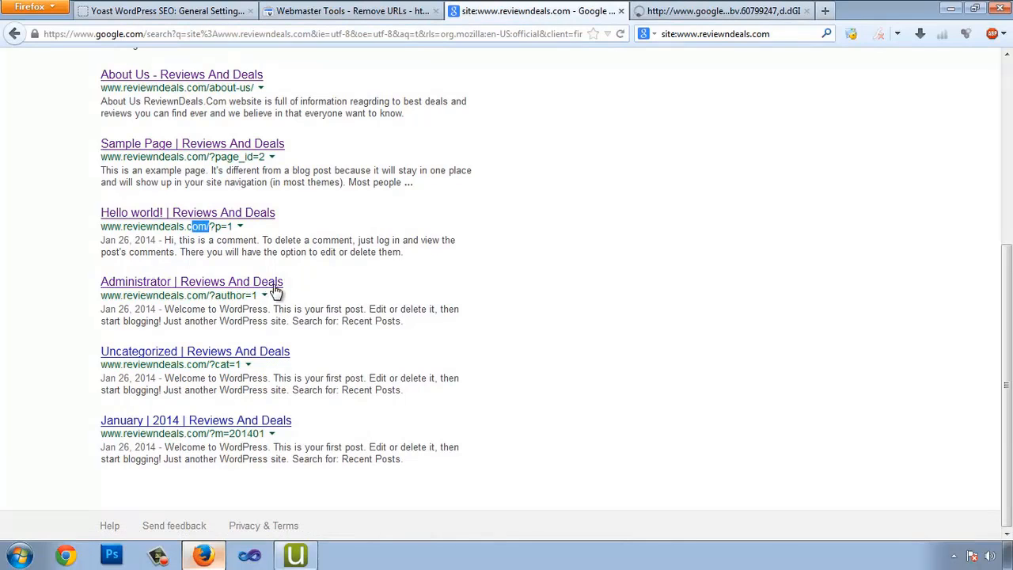
pyautogui.click(734, 11)
pyautogui.click(233, 31)
pyautogui.hotkey('ctrl', 'c')
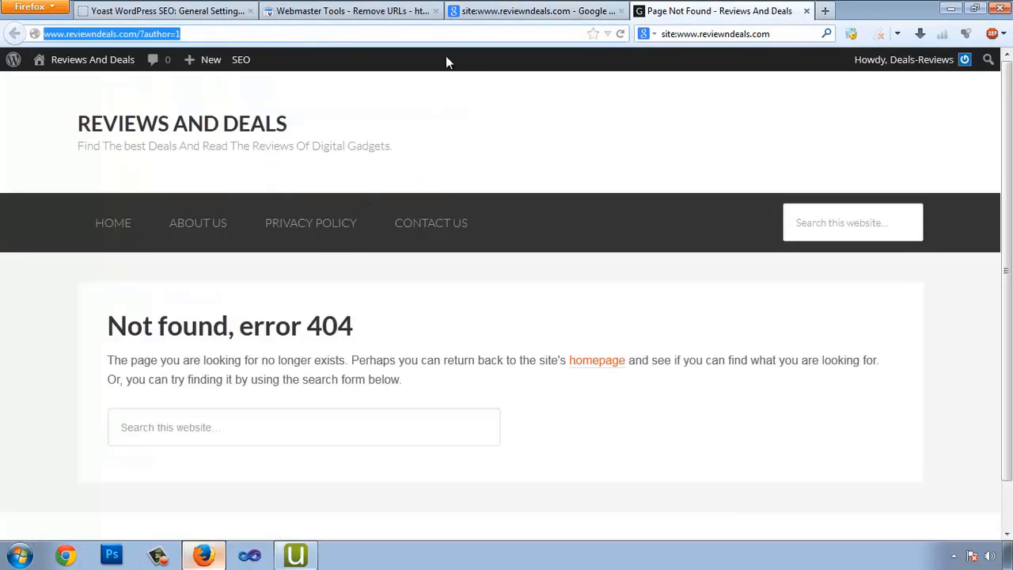
pyautogui.click(362, 13)
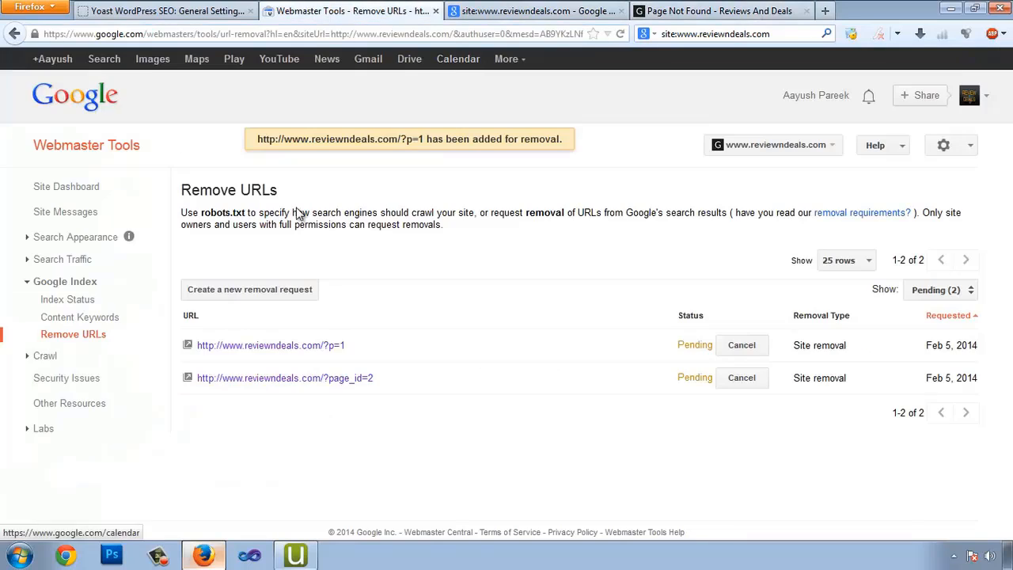
pyautogui.click(293, 288)
pyautogui.hotkey('ctrl', 'v')
pyautogui.click(424, 330)
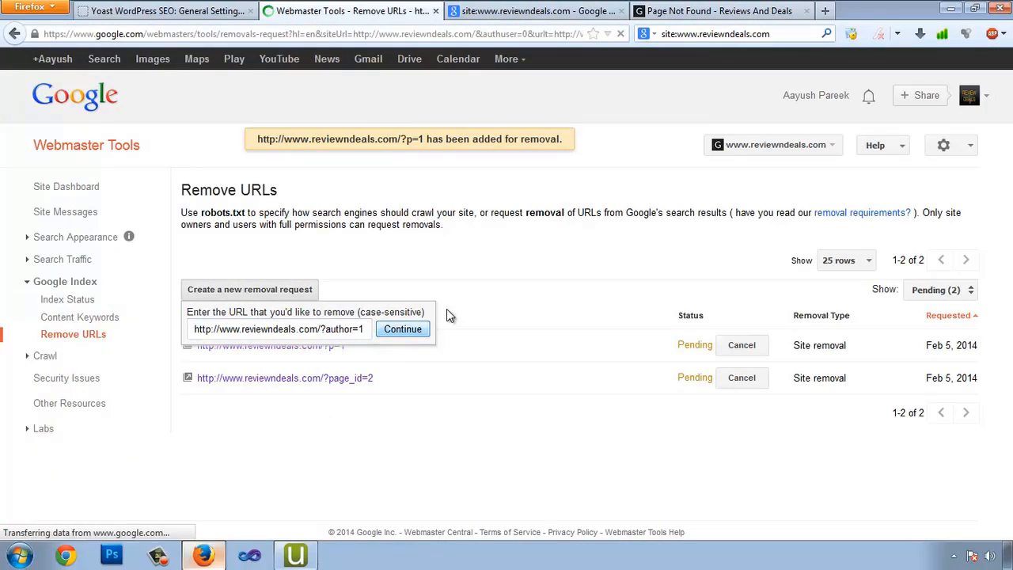
pyautogui.click(353, 284)
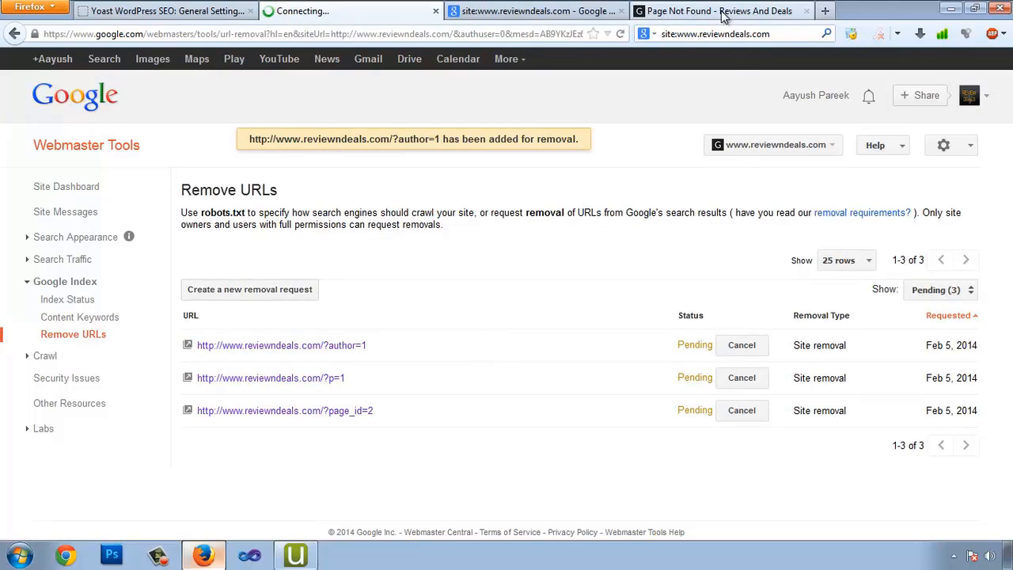
pyautogui.click(800, 10)
# Check the Uncategorized and January archive results, confirming the January page returns error 404
pyautogui.click(807, 11)
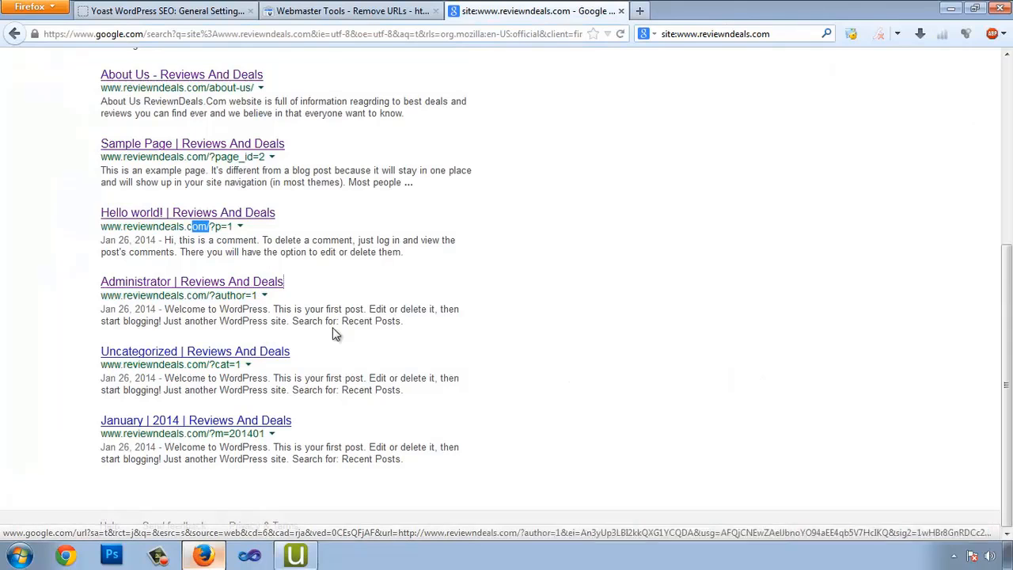
pyautogui.rightClick(240, 357)
pyautogui.click(258, 365)
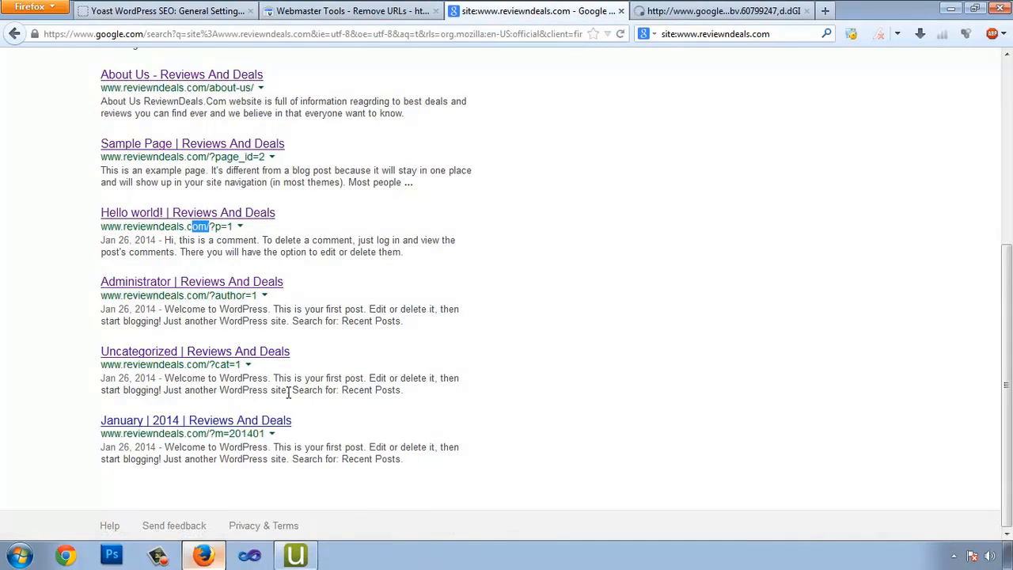
pyautogui.rightClick(290, 428)
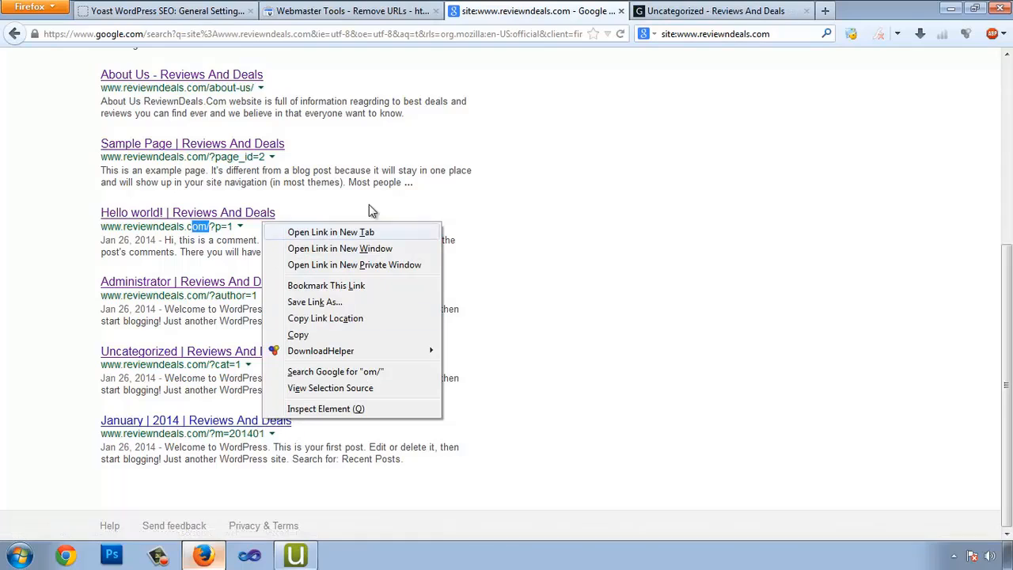
pyautogui.click(716, 10)
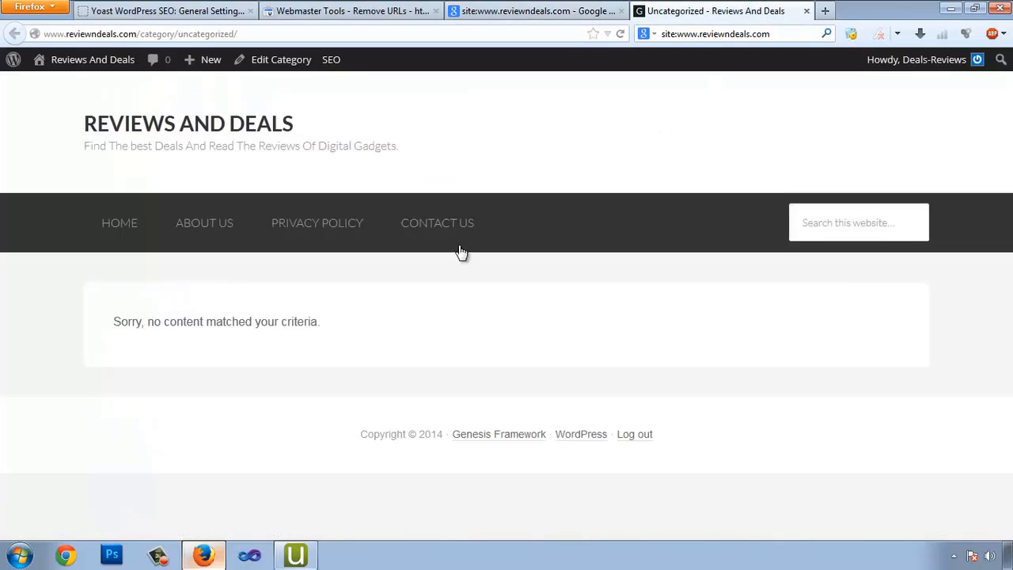
pyautogui.click(806, 10)
pyautogui.rightClick(245, 426)
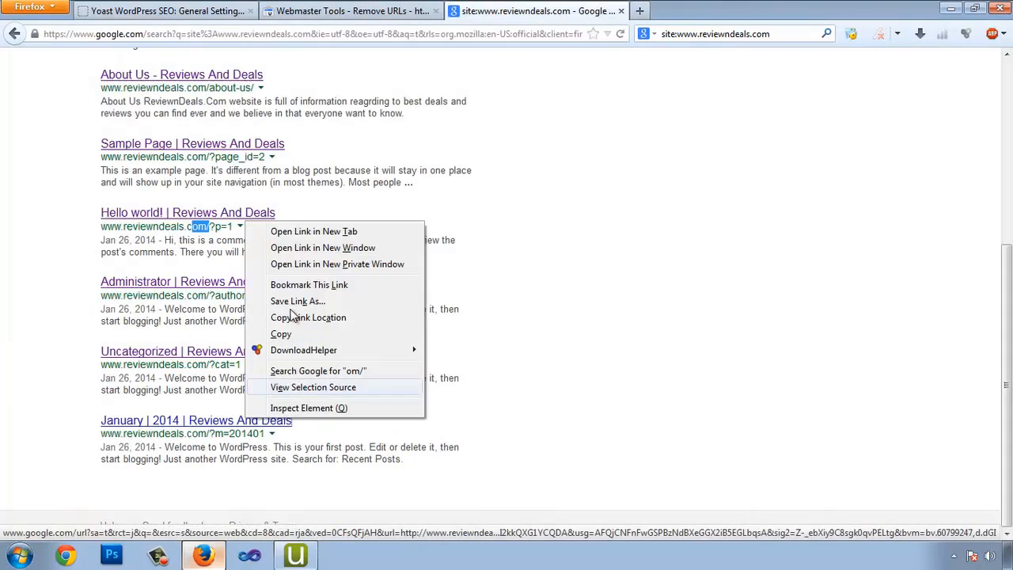
pyautogui.click(273, 231)
pyautogui.click(691, 16)
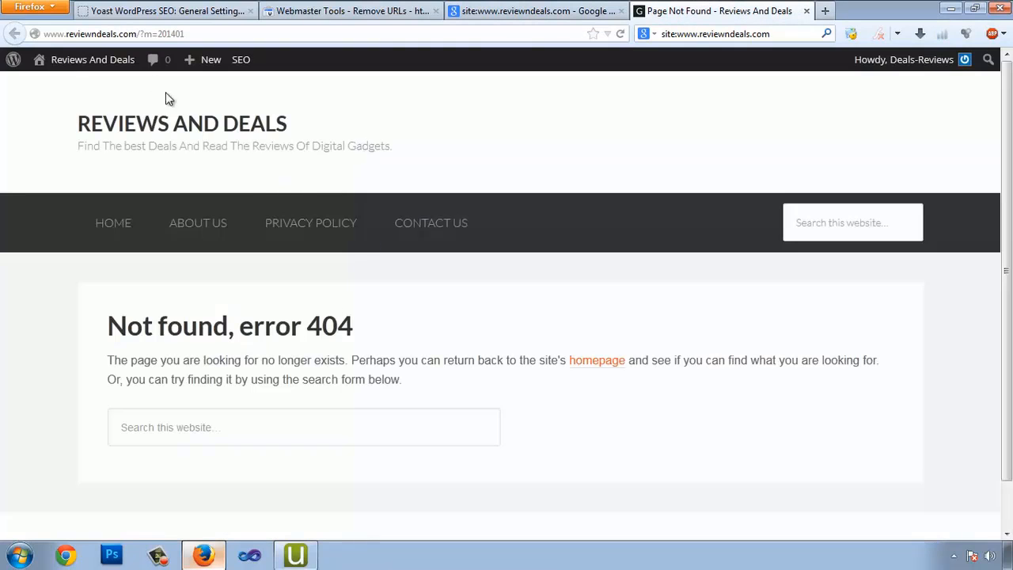
pyautogui.click(807, 11)
# Submit a removal request for the ?m=201401 archive URL
pyautogui.click(360, 16)
pyautogui.click(246, 291)
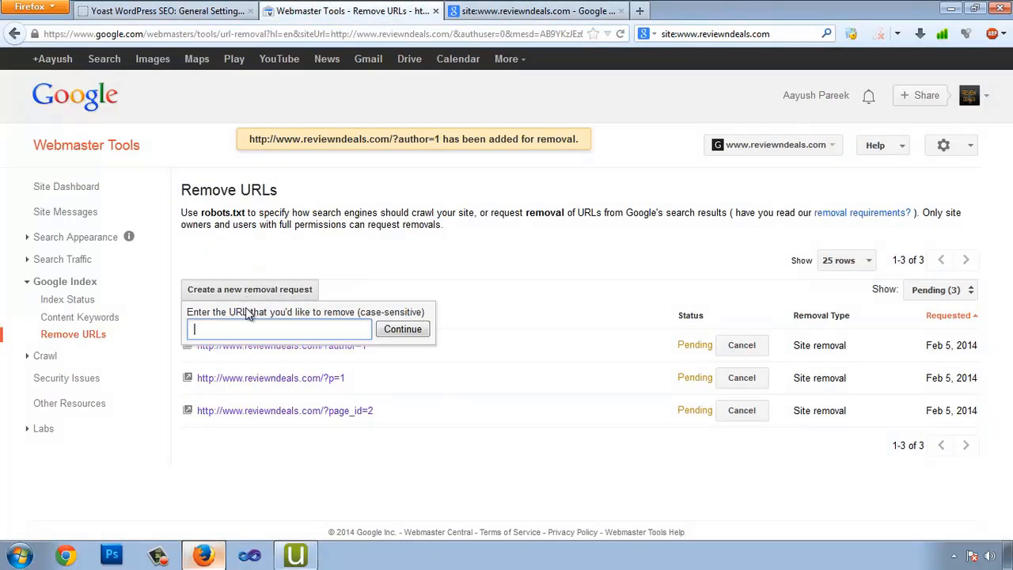
pyautogui.write('http://www.reviewndeals.com/?m=201401')
pyautogui.click(383, 330)
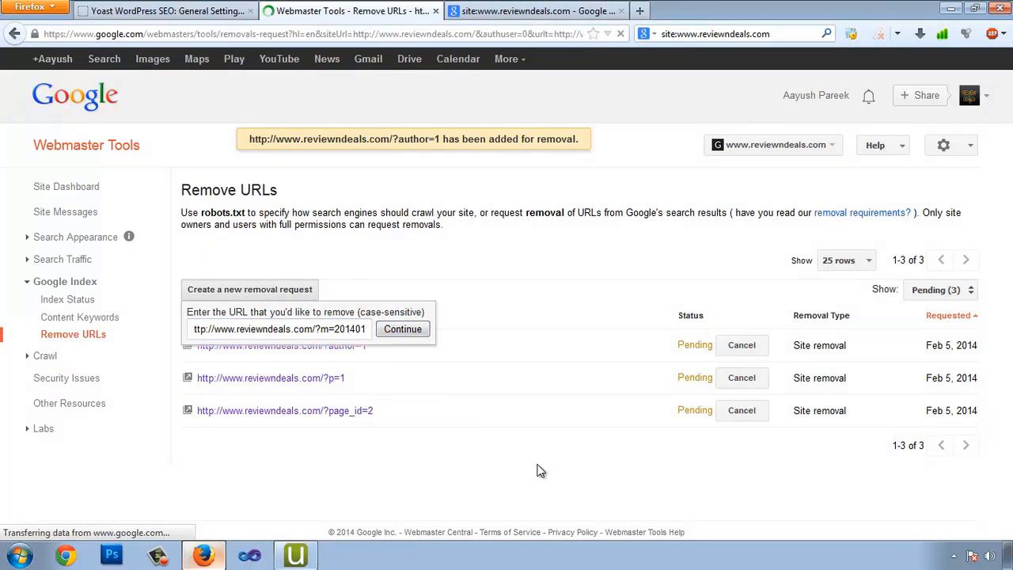
pyautogui.click(377, 286)
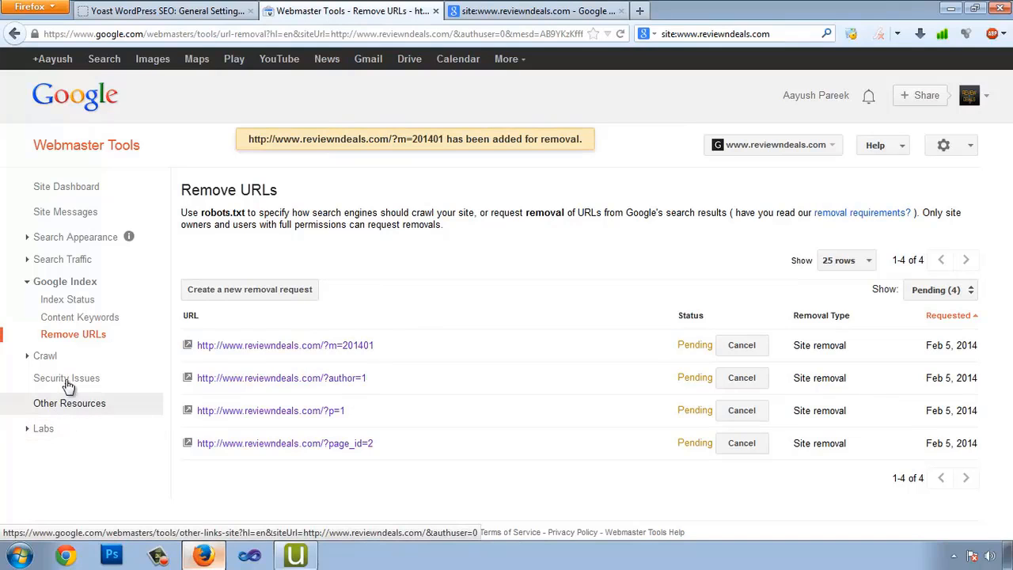
# View the Security Issues, Search Queries and Links to Your Site reports, and expand Search Appearance
pyautogui.click(117, 388)
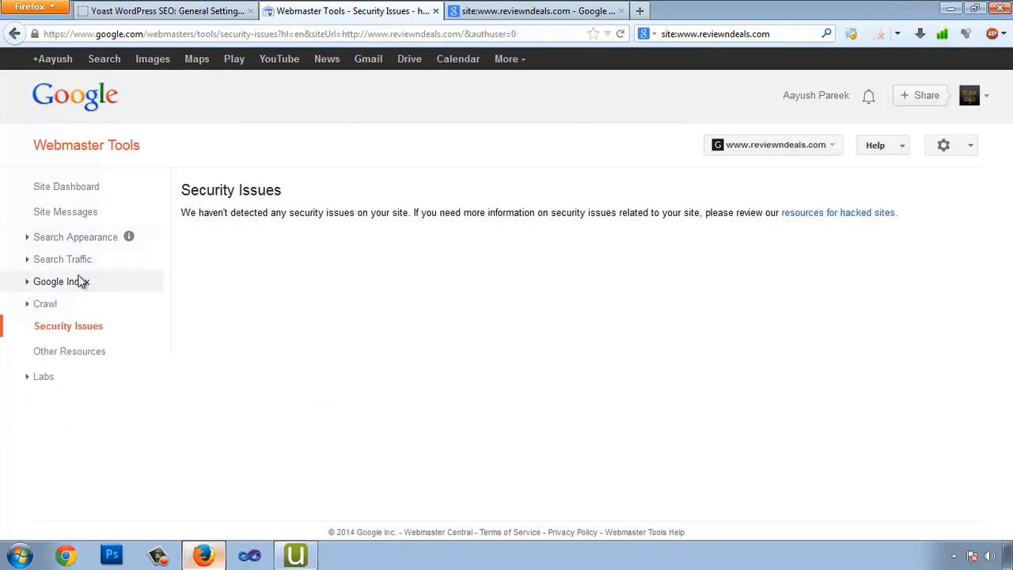
pyautogui.click(30, 262)
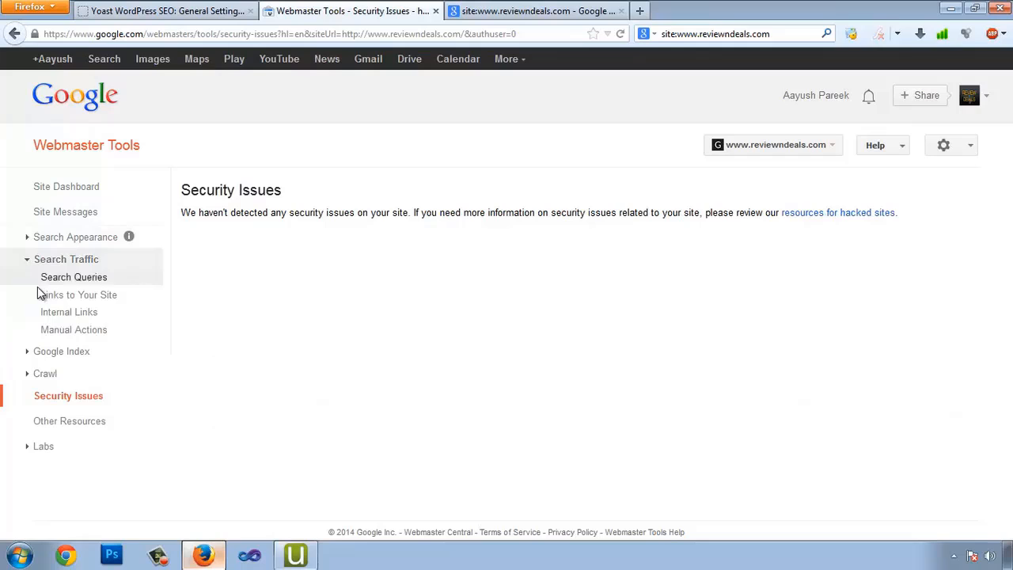
pyautogui.click(93, 279)
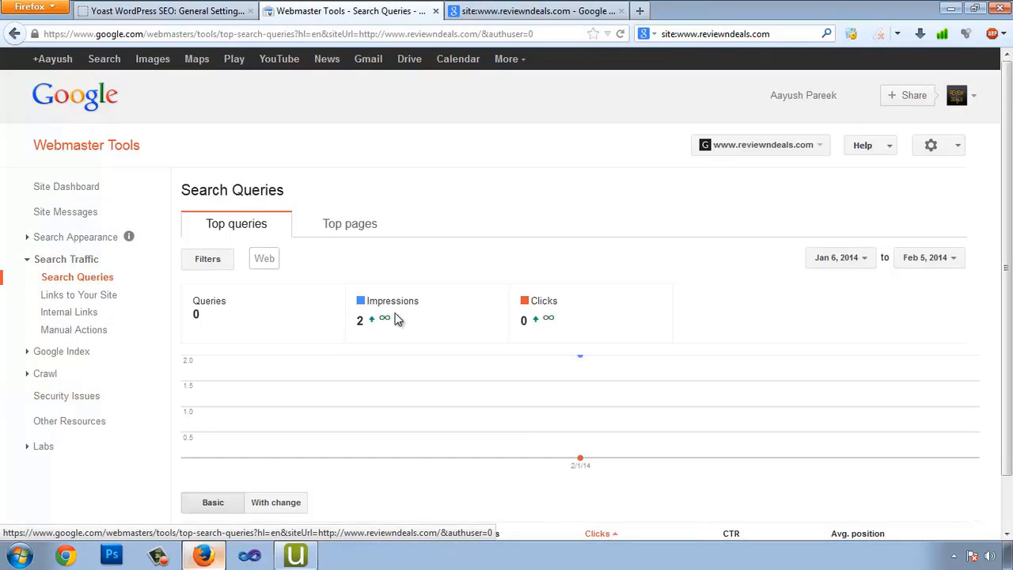
pyautogui.scroll(-1, 491, 412)
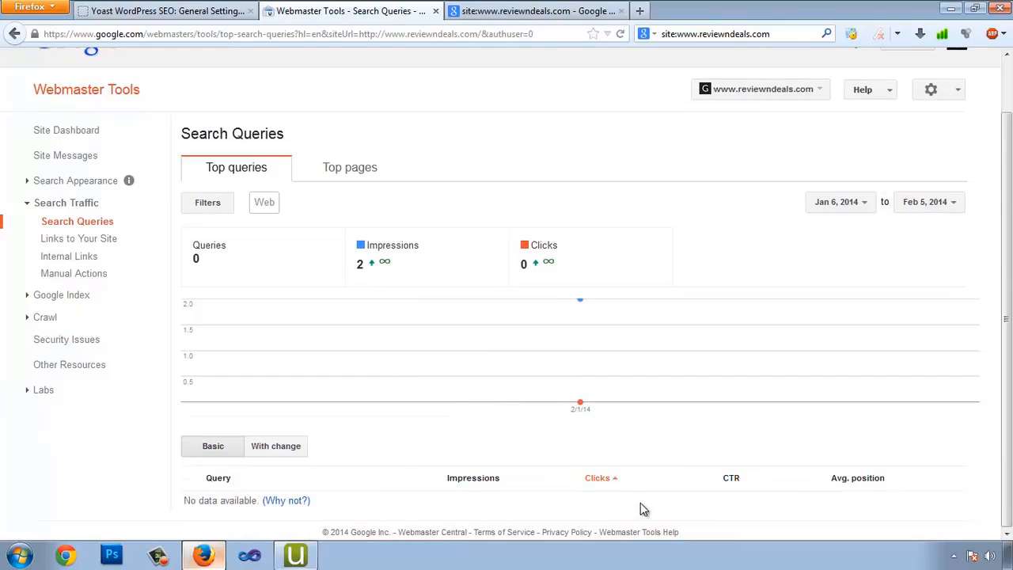
pyautogui.click(65, 240)
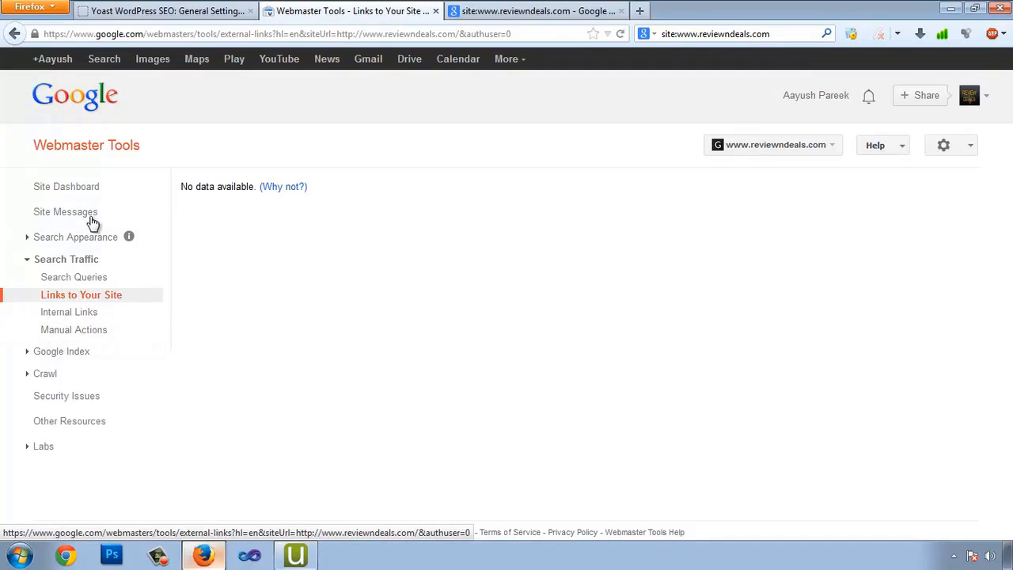
pyautogui.click(26, 238)
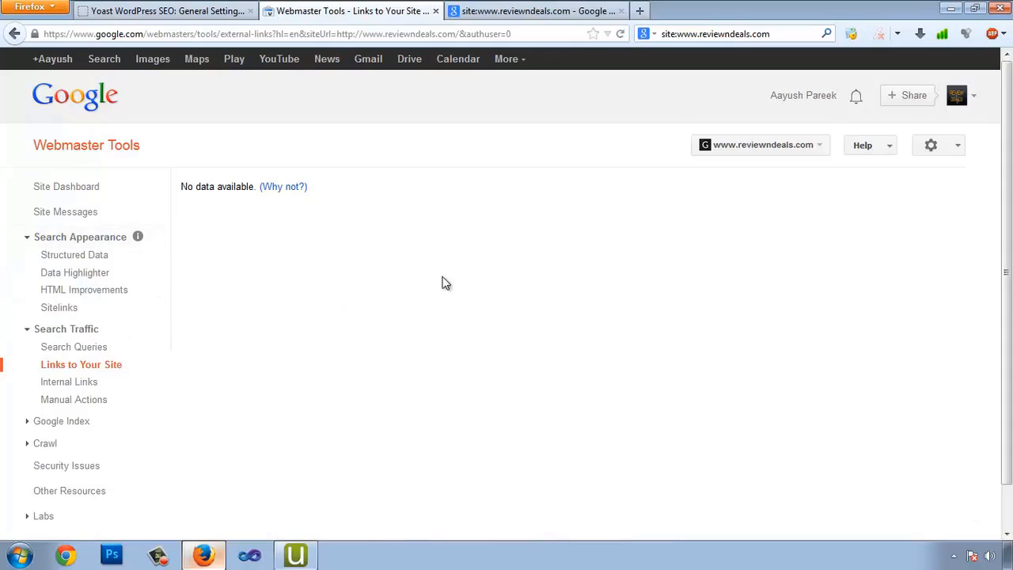
pyautogui.scroll(-2, 491, 292)
pyautogui.scroll(2, 316, 151)
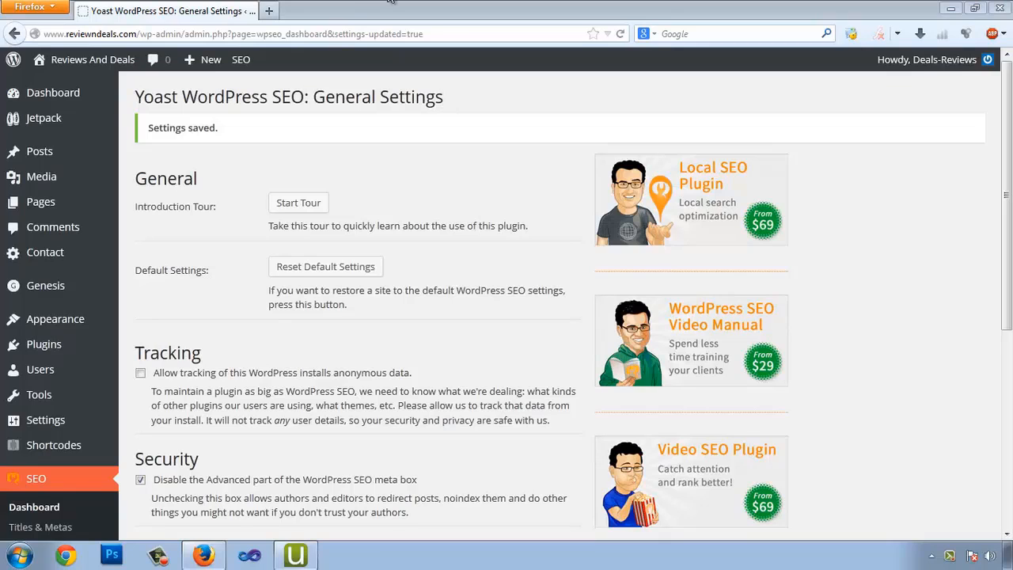
# Search Google for 'google analytics' in a new browser tab
pyautogui.click(274, 11)
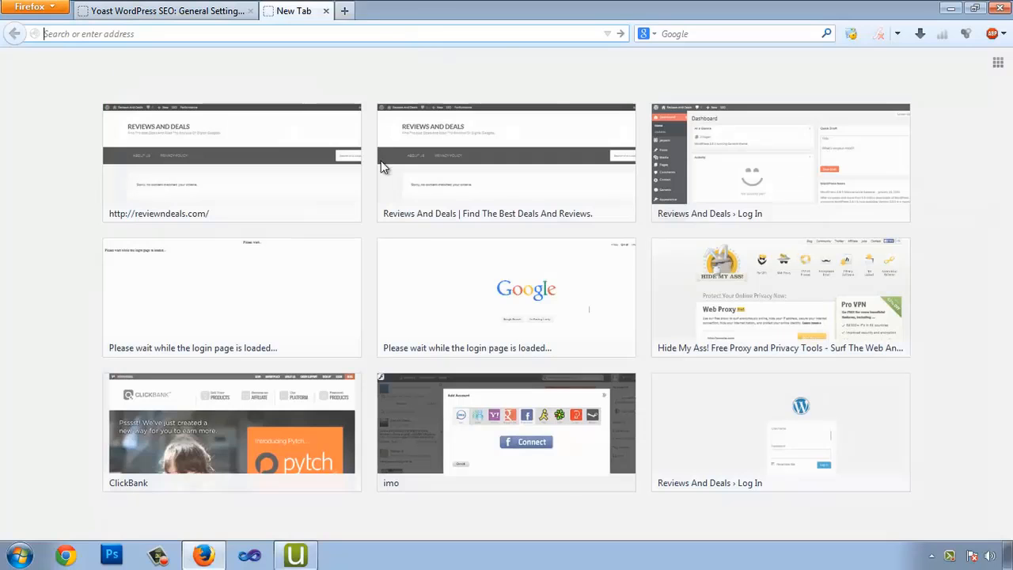
pyautogui.click(726, 33)
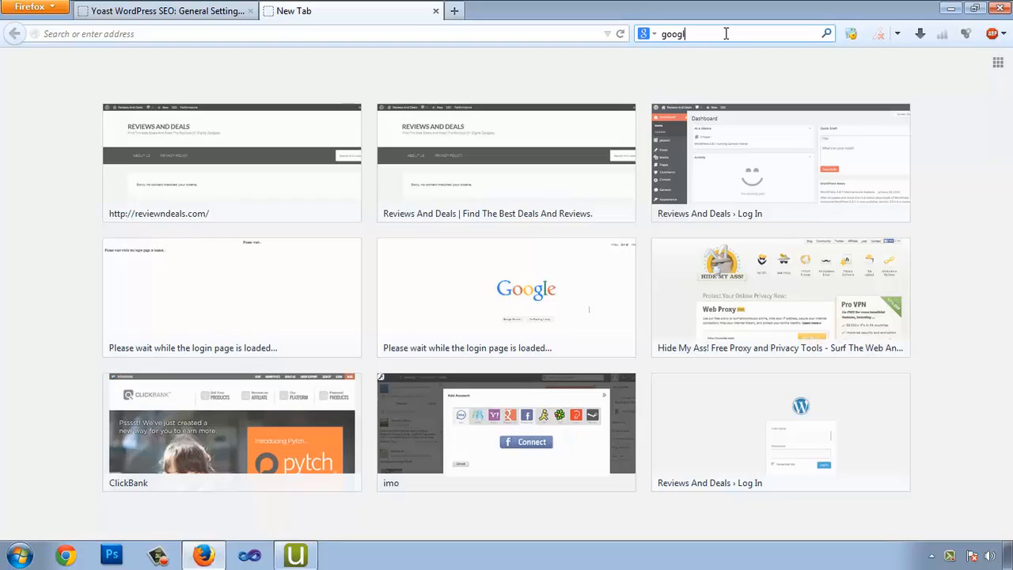
pyautogui.write('e')
pyautogui.press('Down')
pyautogui.press('Down')
pyautogui.press('Down')
pyautogui.press('Down')
pyautogui.press('Return')
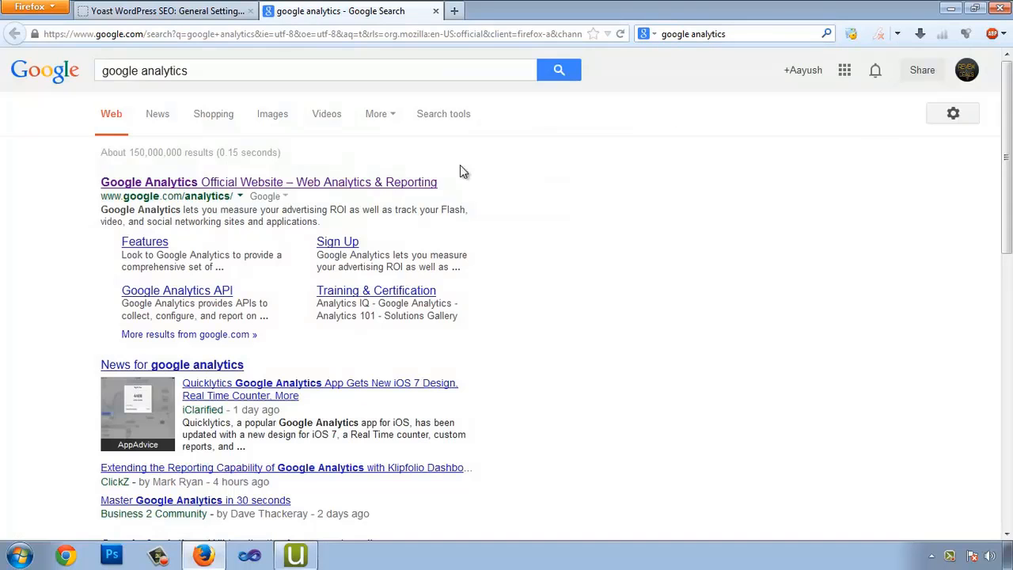
# Go to the official Google Analytics site and start signing up
pyautogui.click(274, 180)
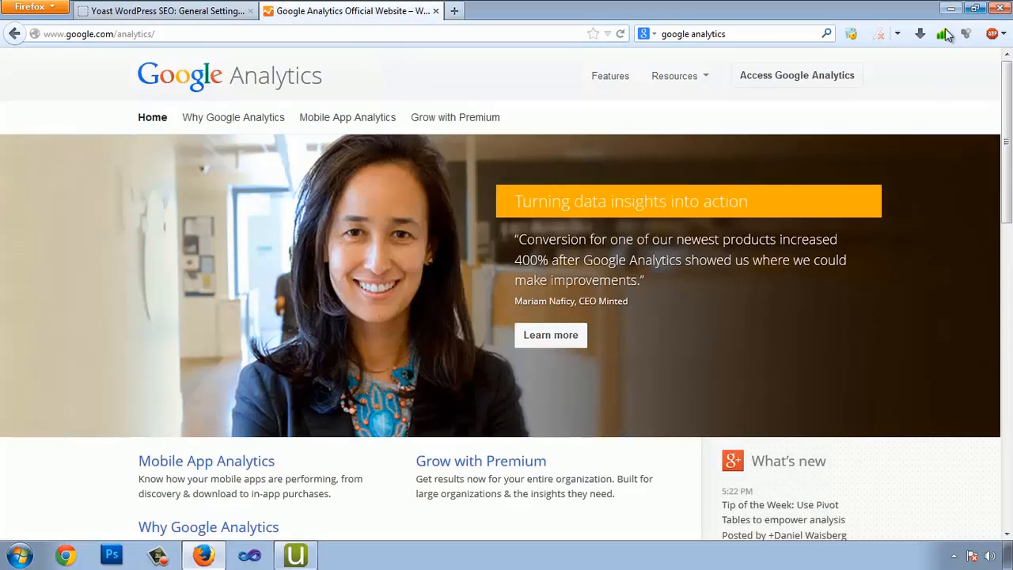
pyautogui.click(790, 79)
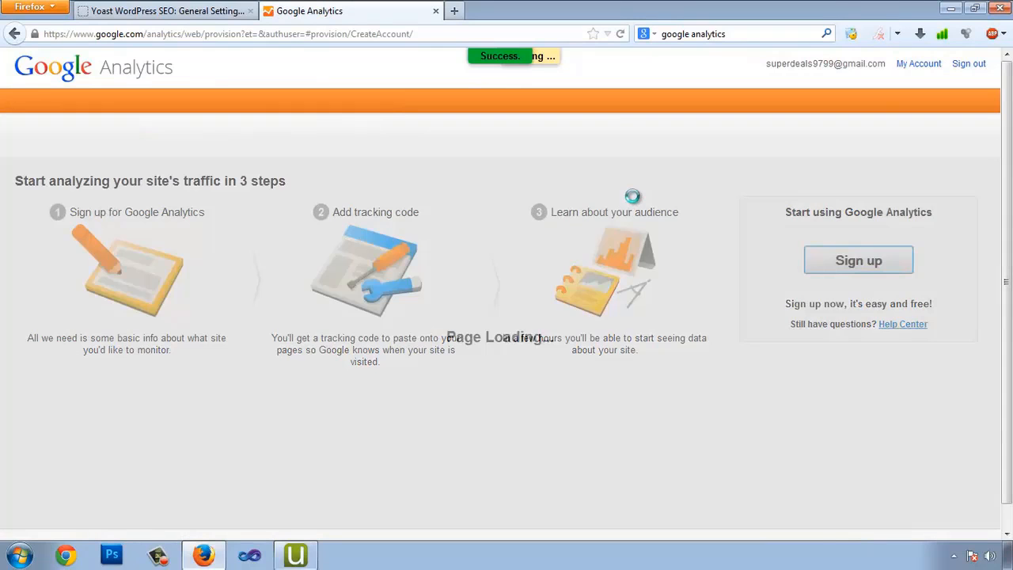
pyautogui.scroll(-3, 509, 220)
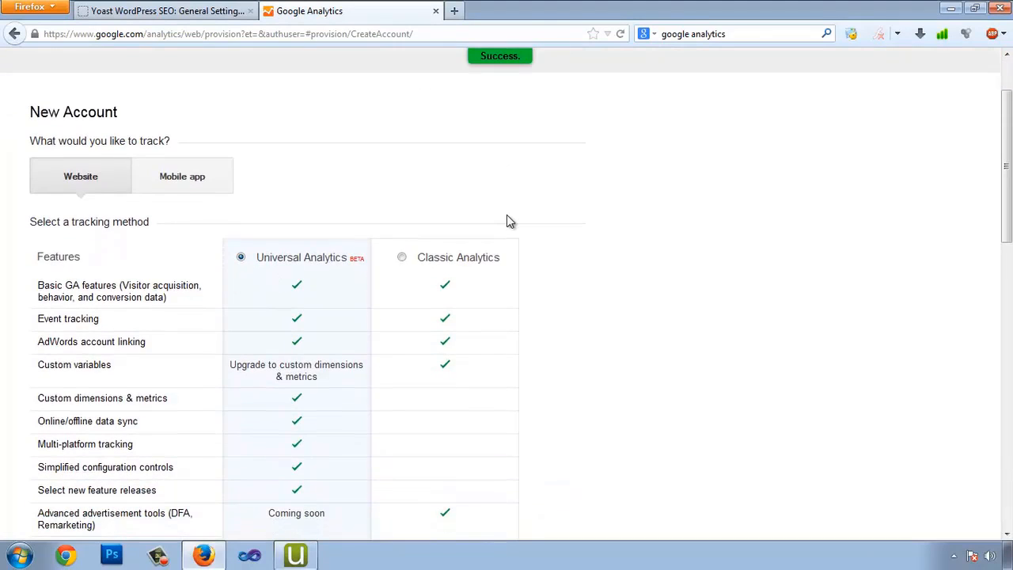
pyautogui.scroll(-1, 506, 215)
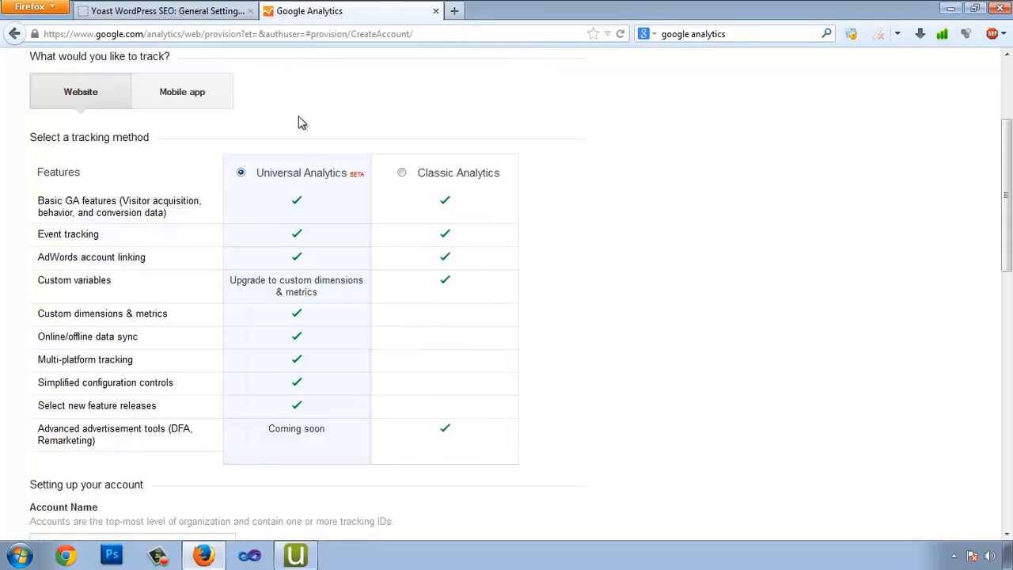
pyautogui.scroll(-4, 565, 196)
pyautogui.scroll(-3, 564, 196)
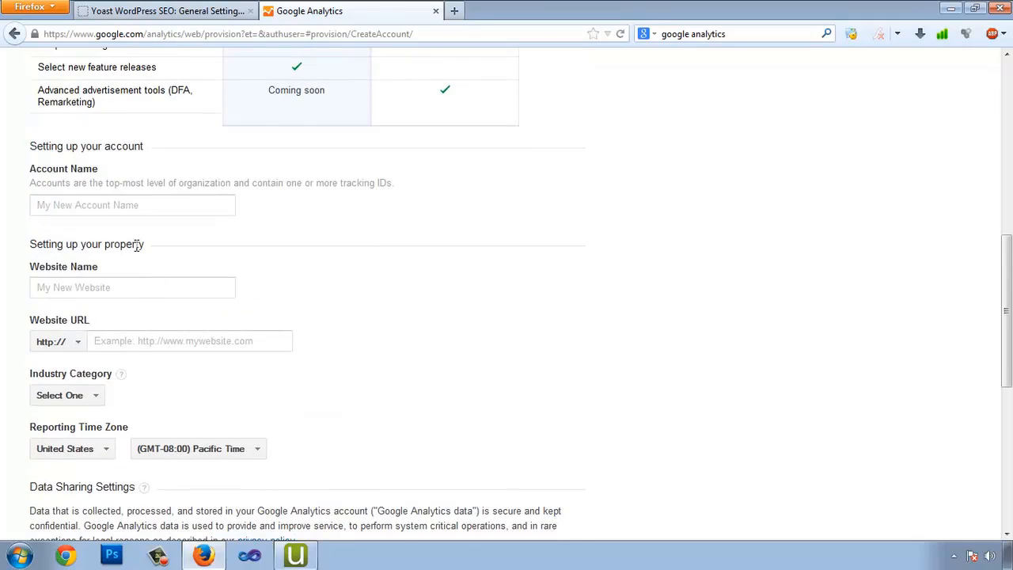
pyautogui.click(123, 206)
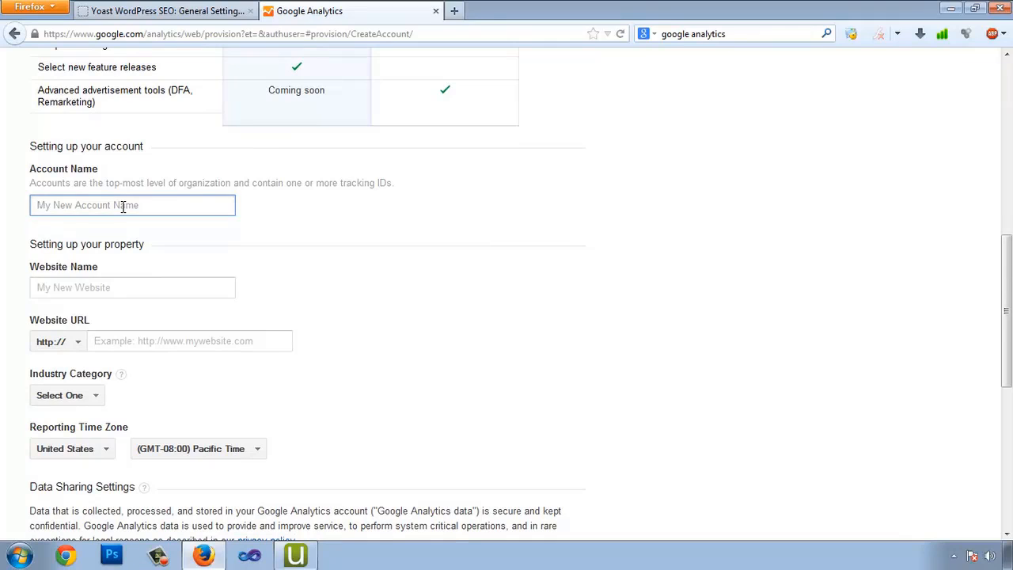
pyautogui.write('Review n Deals')
pyautogui.press('Tab')
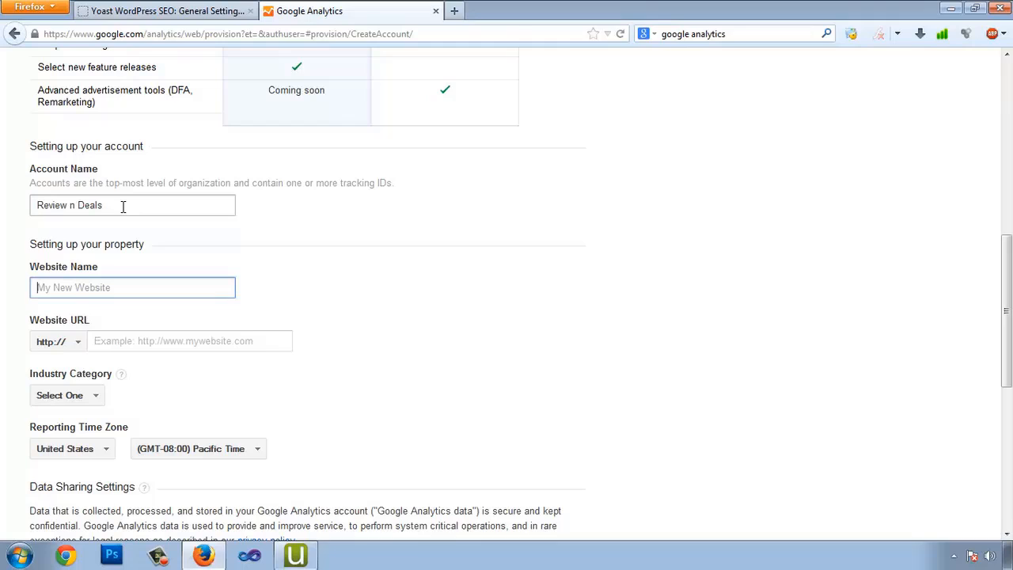
pyautogui.write('R')
pyautogui.press('Tab')
pyautogui.press('Tab')
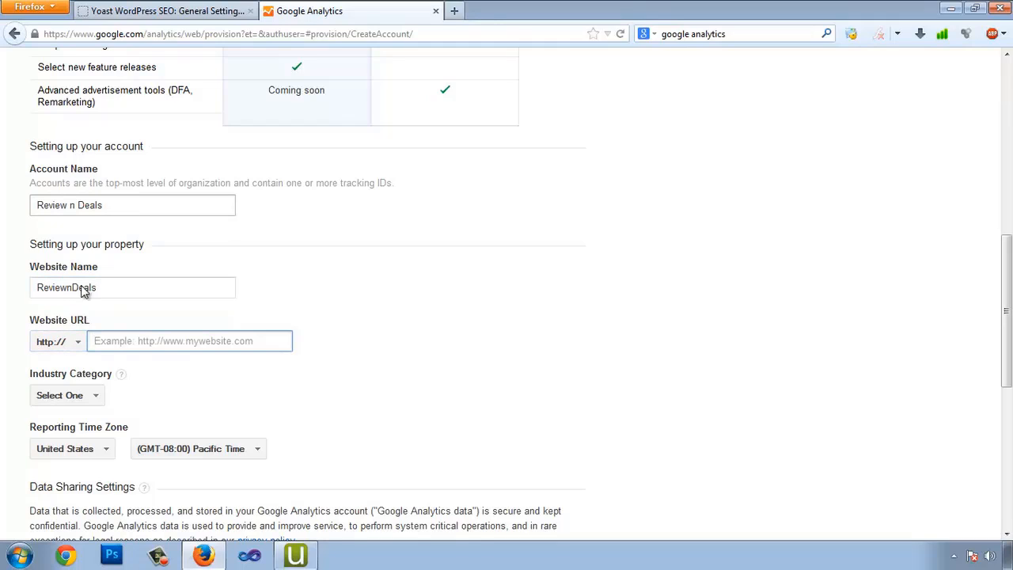
pyautogui.write('www.reviewndeals.com')
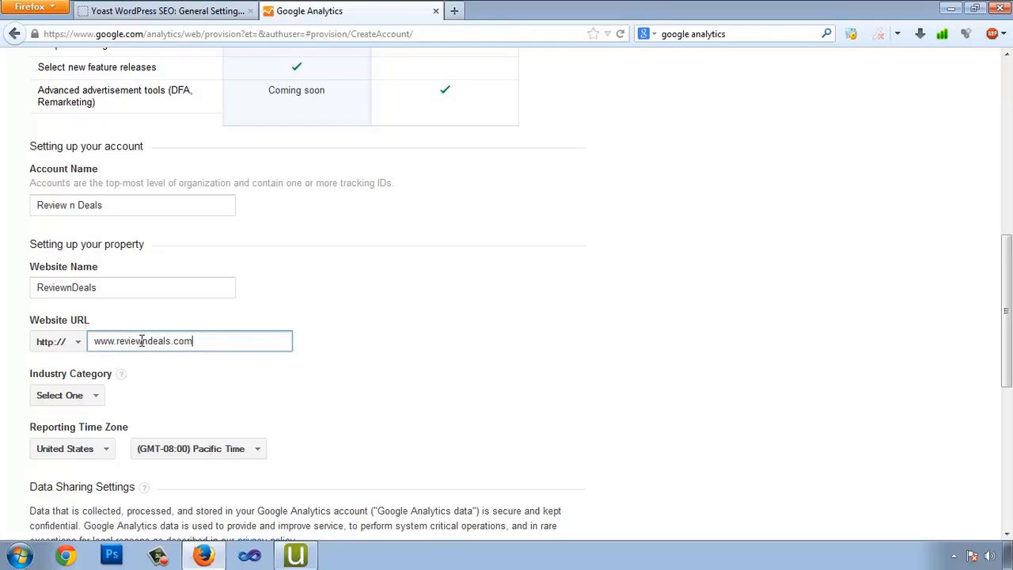
# Set the industry category to Computers and Electronics
pyautogui.scroll(-2, 198, 357)
pyautogui.click(85, 320)
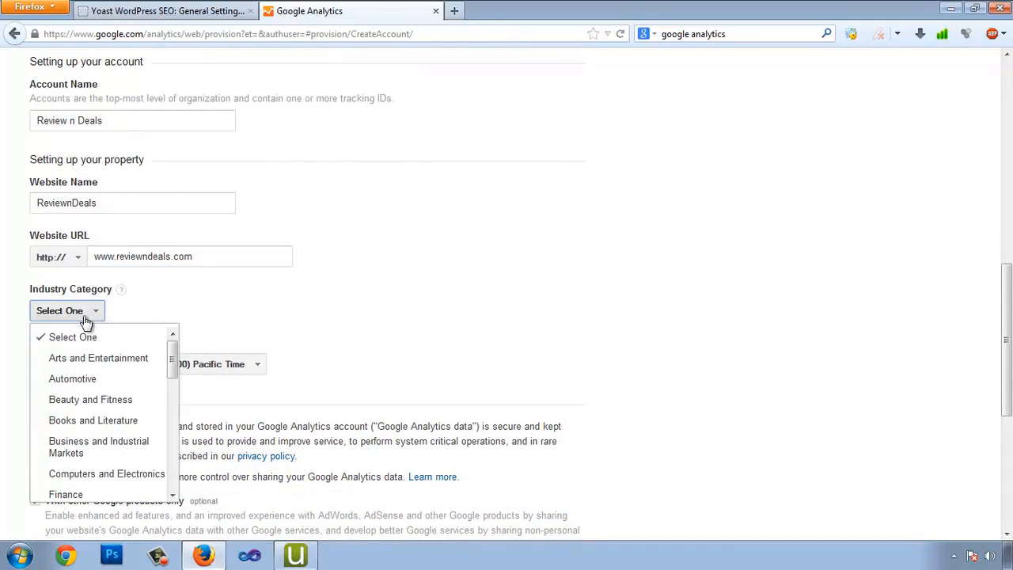
pyautogui.scroll(-2, 126, 372)
pyautogui.click(132, 448)
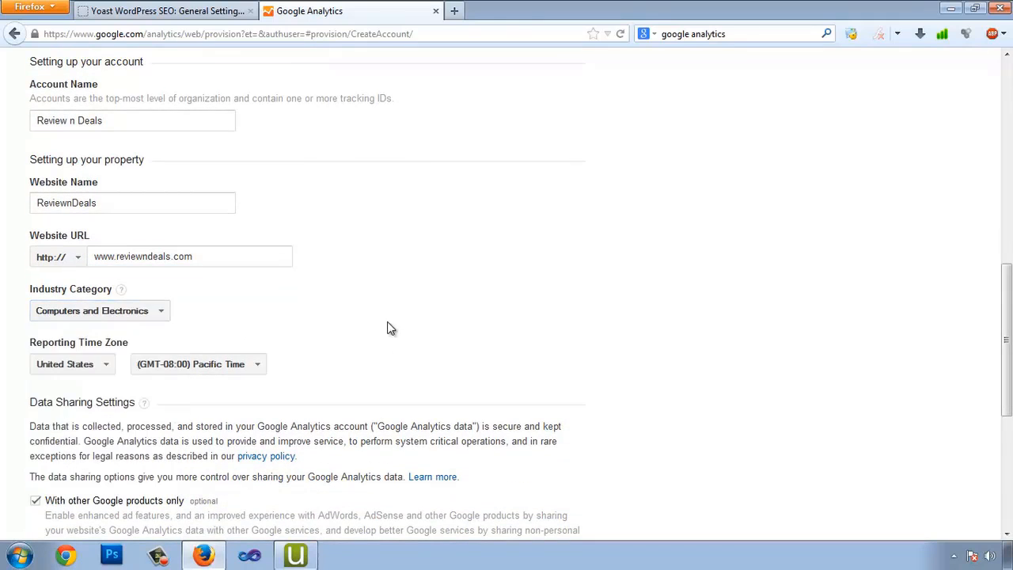
pyautogui.scroll(-4, 389, 327)
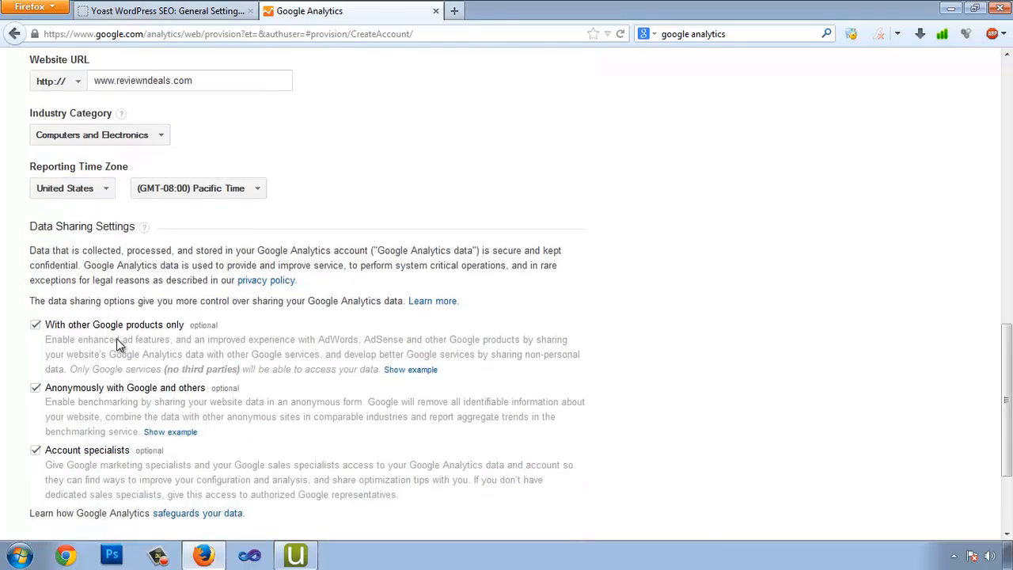
pyautogui.scroll(-3, 116, 338)
# Get a tracking ID, accept the terms of service, and select the entire tracking-code script
pyautogui.click(76, 435)
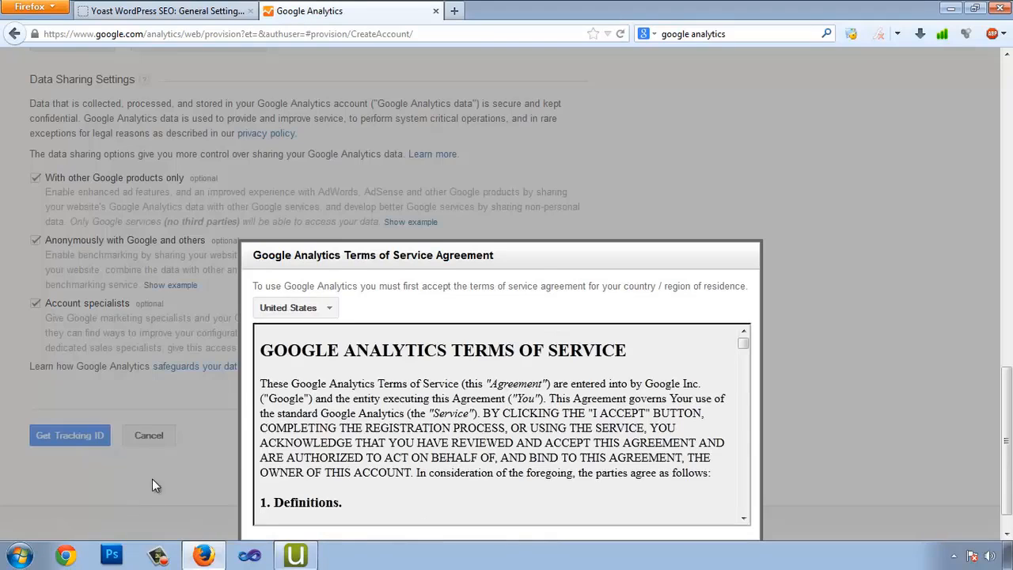
pyautogui.scroll(-1, 152, 479)
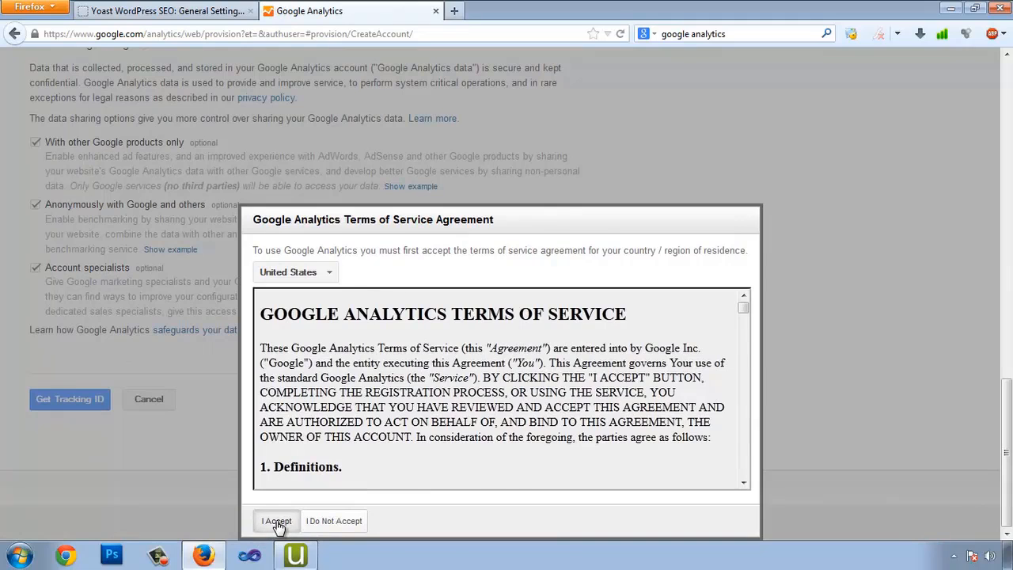
pyautogui.click(277, 522)
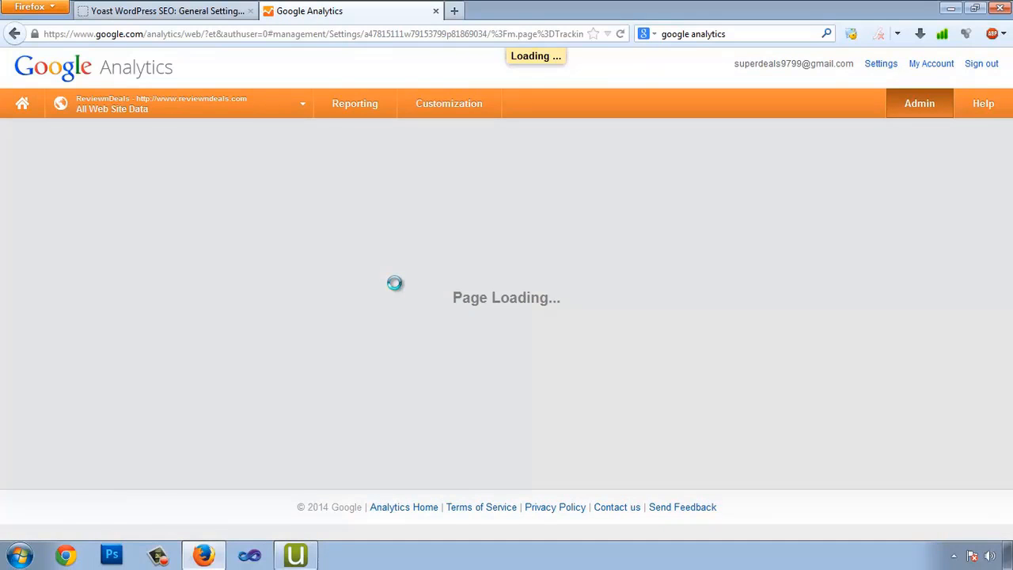
pyautogui.scroll(-1, 395, 289)
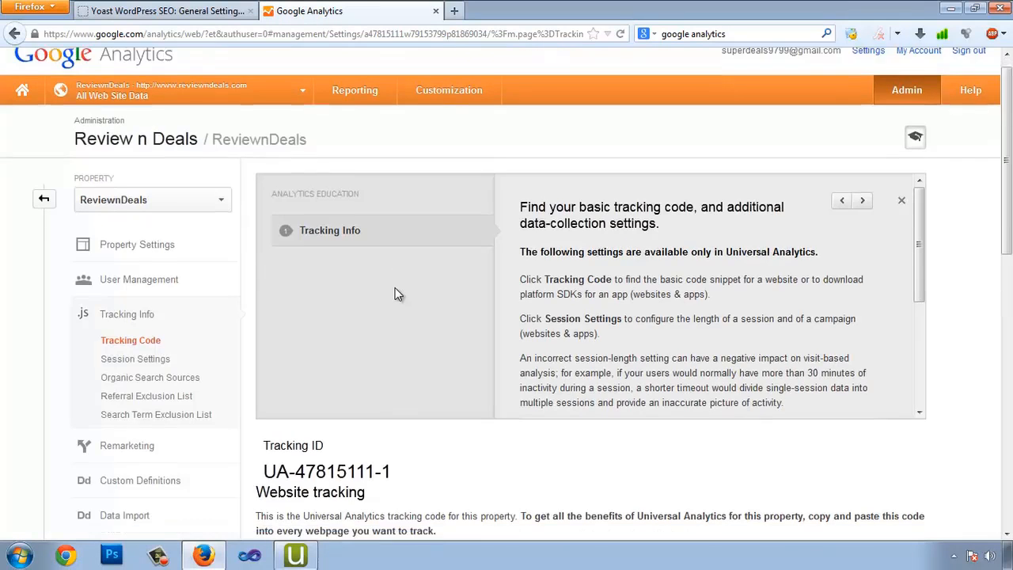
pyautogui.scroll(-5, 395, 294)
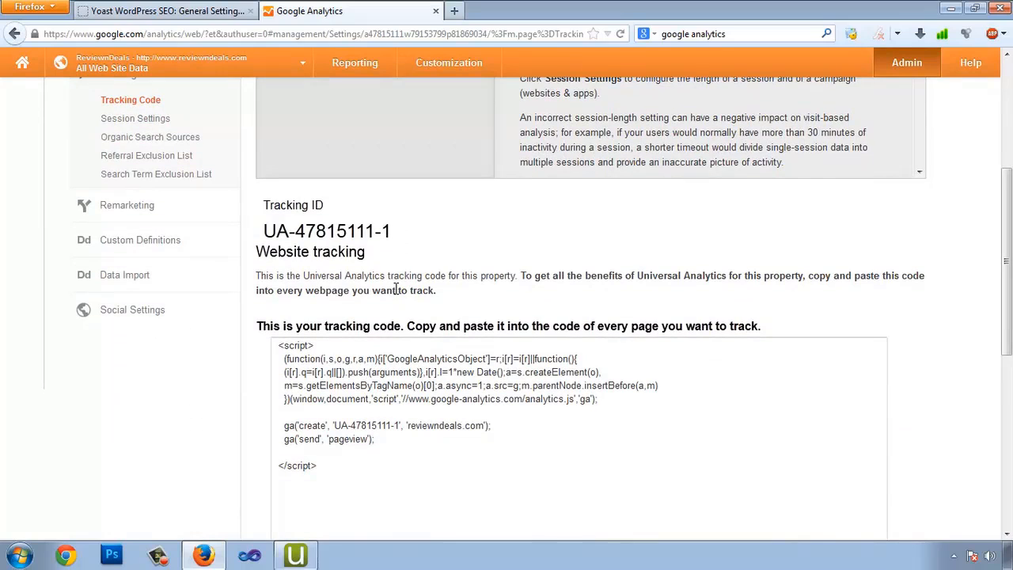
pyautogui.click(492, 443)
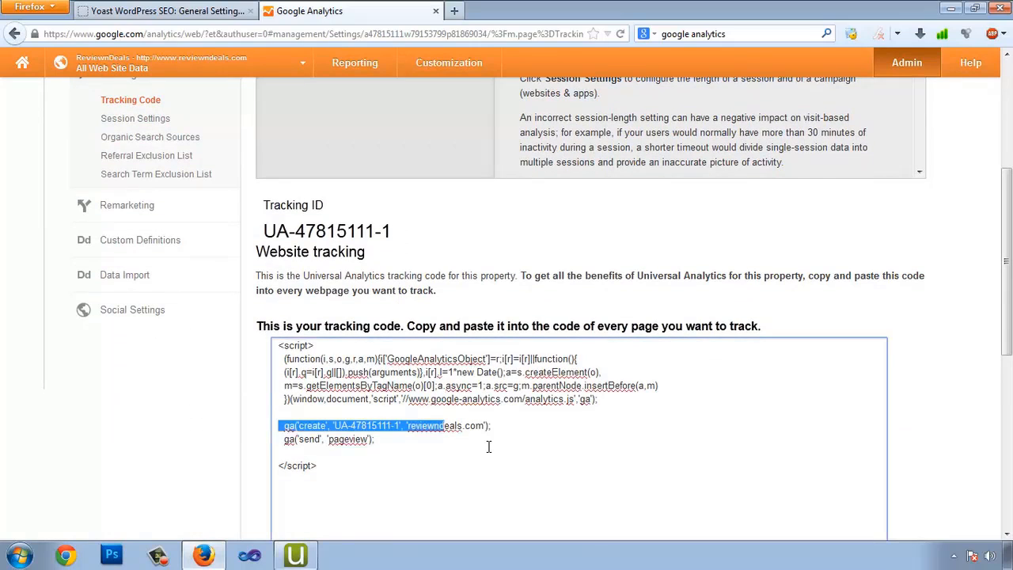
pyautogui.scroll(-2, 404, 460)
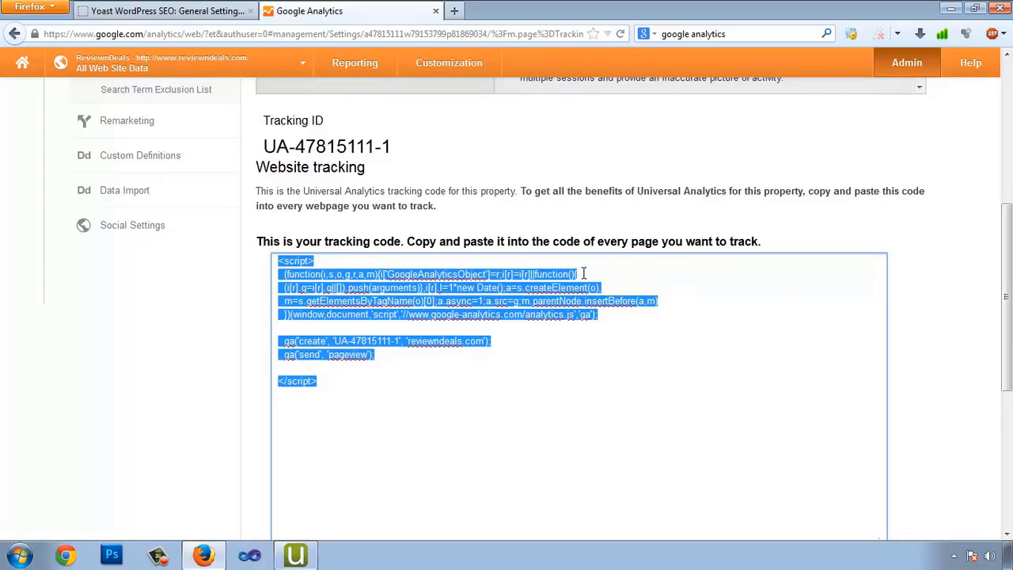
pyautogui.scroll(-5, 517, 307)
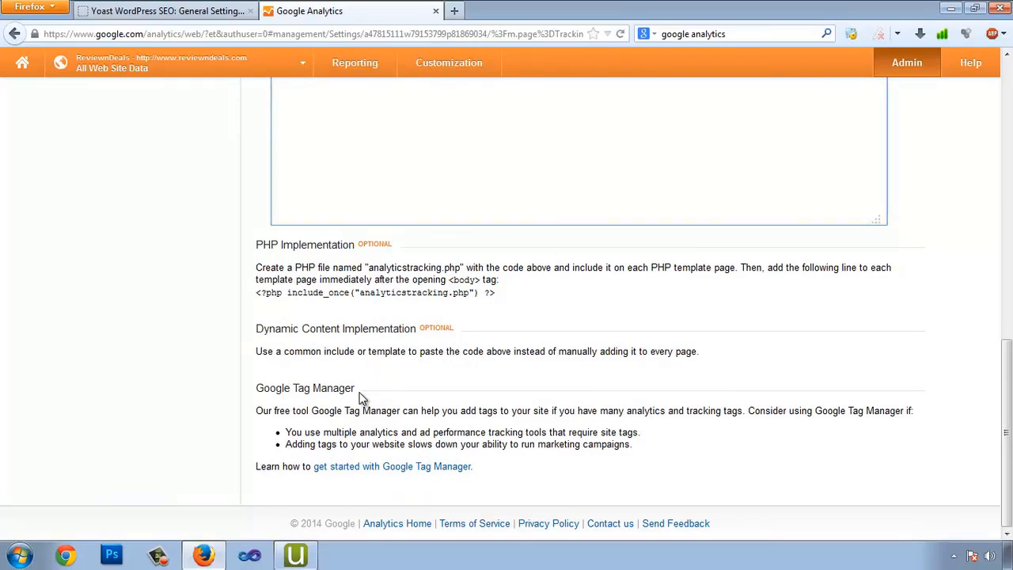
pyautogui.scroll(3, 270, 180)
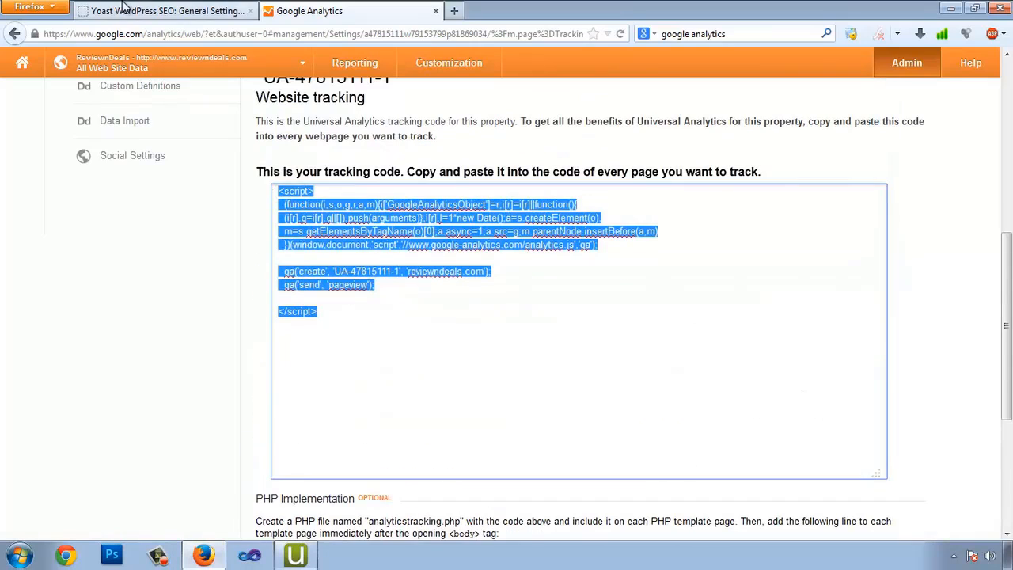
pyautogui.click(123, 9)
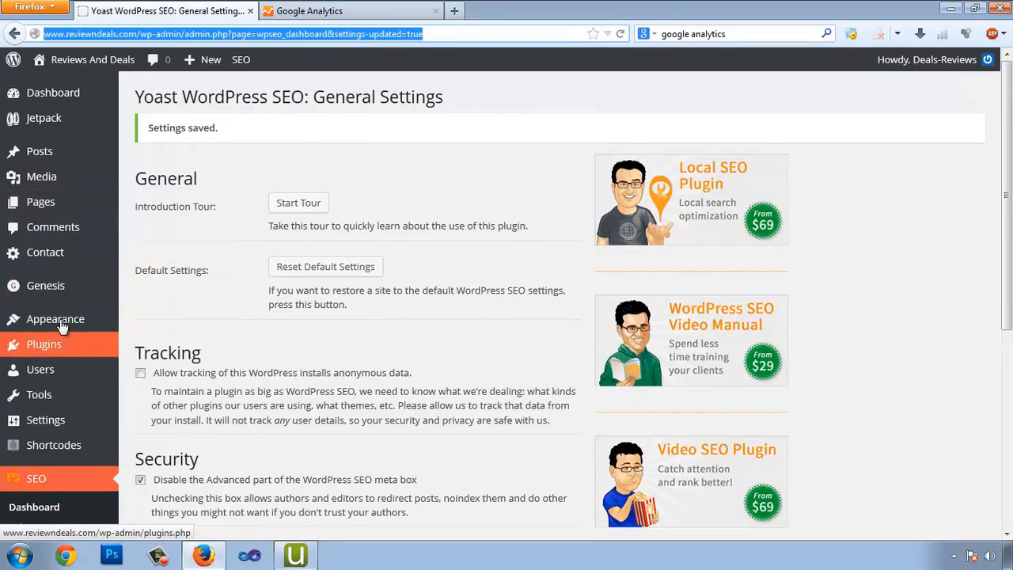
# Search the WordPress plugin directory for 'google analytics'
pyautogui.moveTo(108, 346)
pyautogui.click(162, 369)
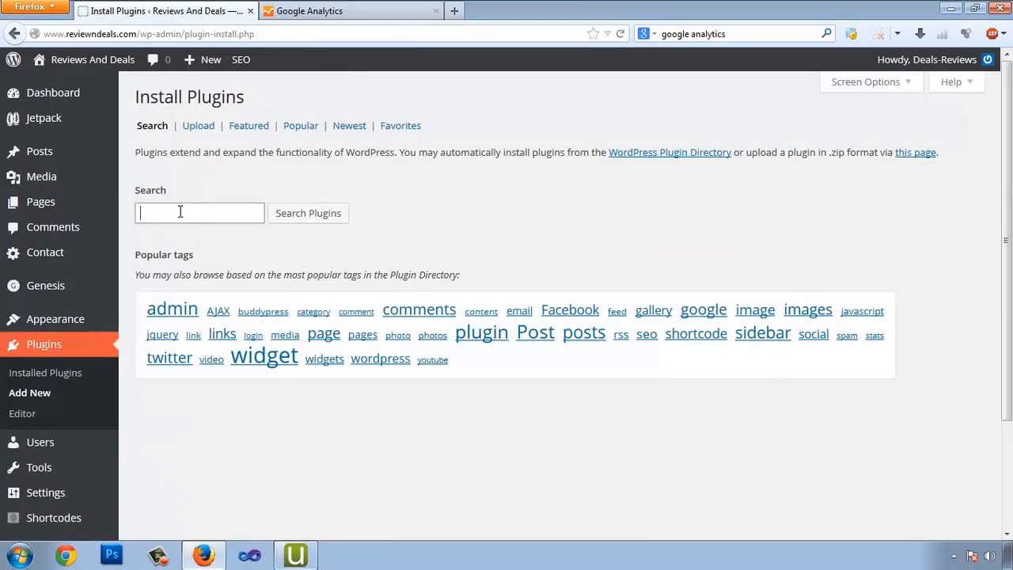
pyautogui.click(180, 211)
pyautogui.write('google')
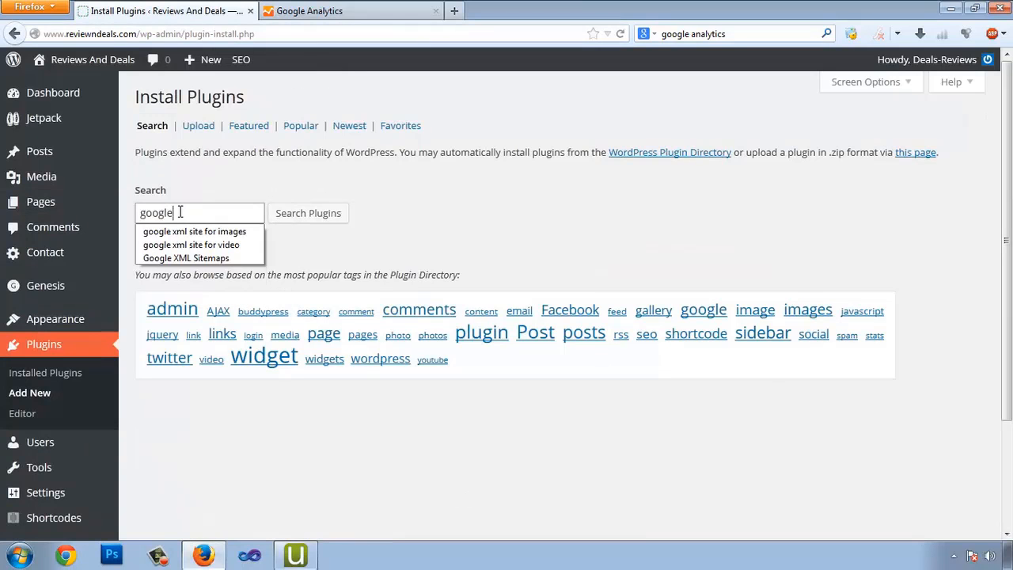
pyautogui.write(' ana')
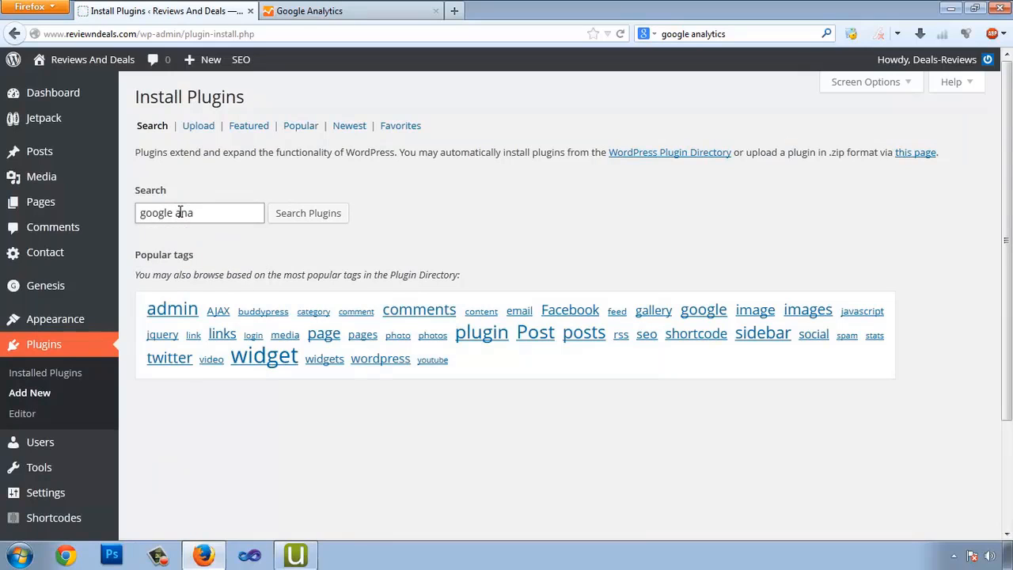
pyautogui.press('BackSpace')
pyautogui.press('BackSpace')
pyautogui.press('BackSpace')
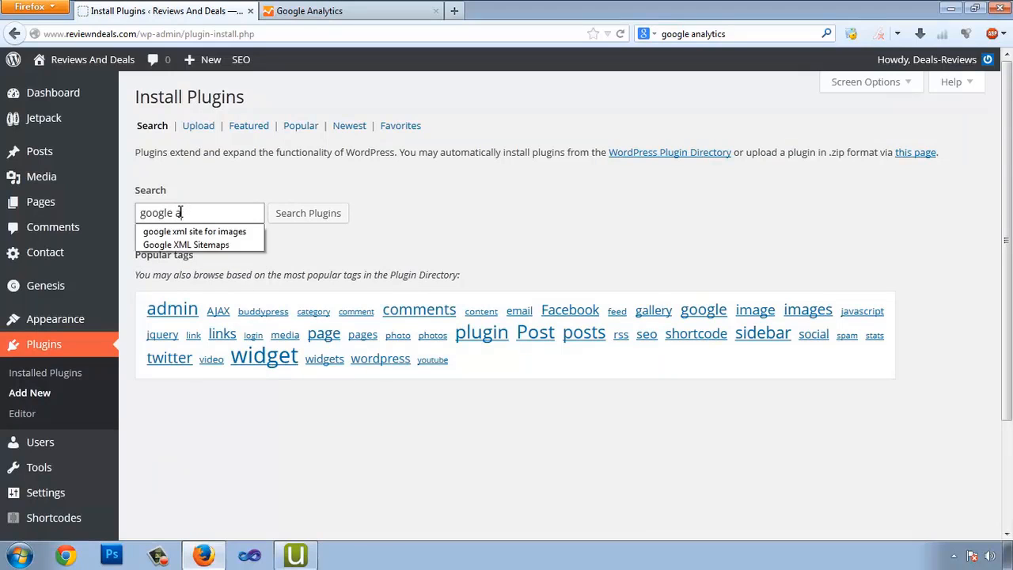
pyautogui.write('analytics')
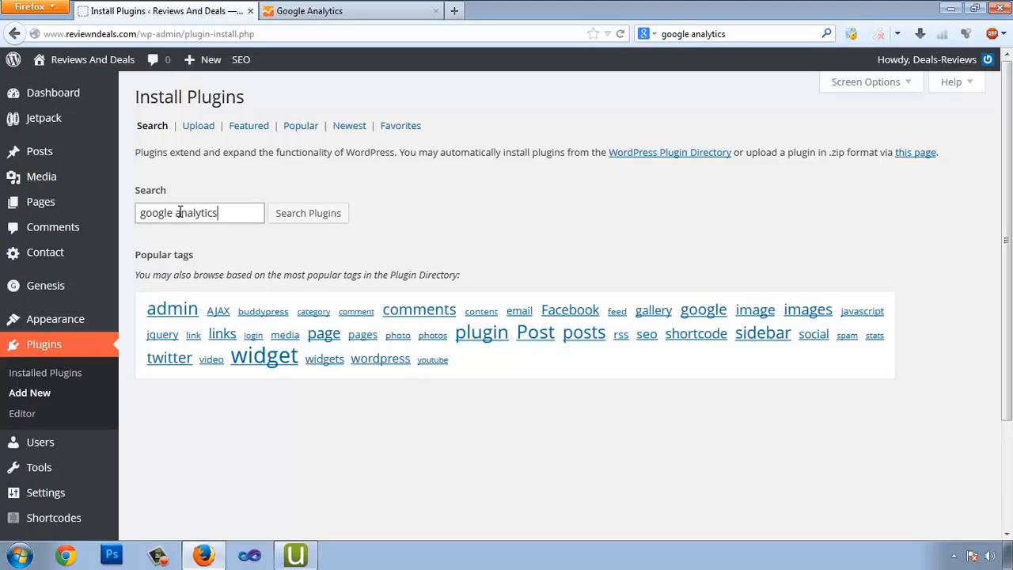
pyautogui.press('Return')
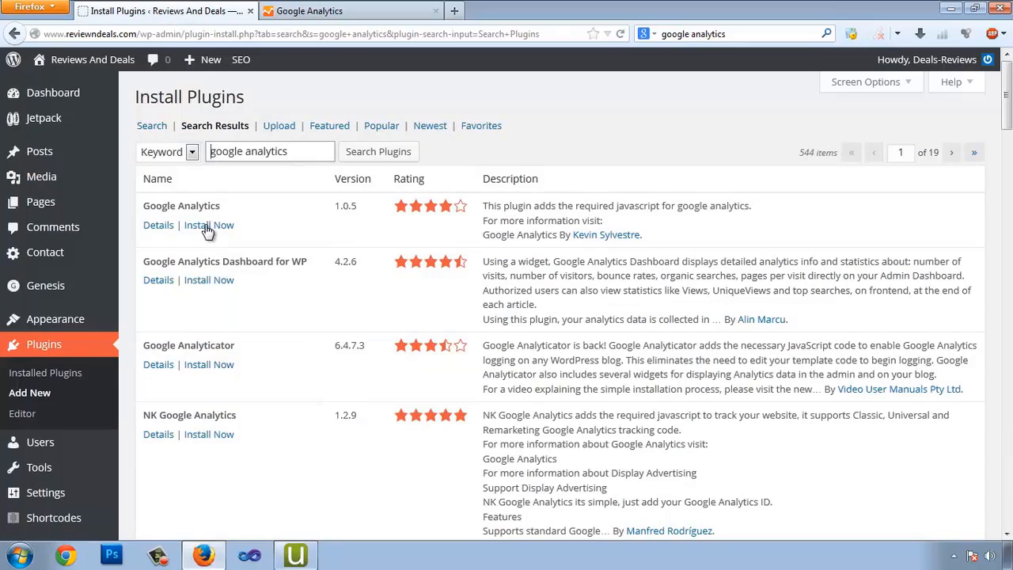
# Install and activate the Google Analytics plugin
pyautogui.click(212, 225)
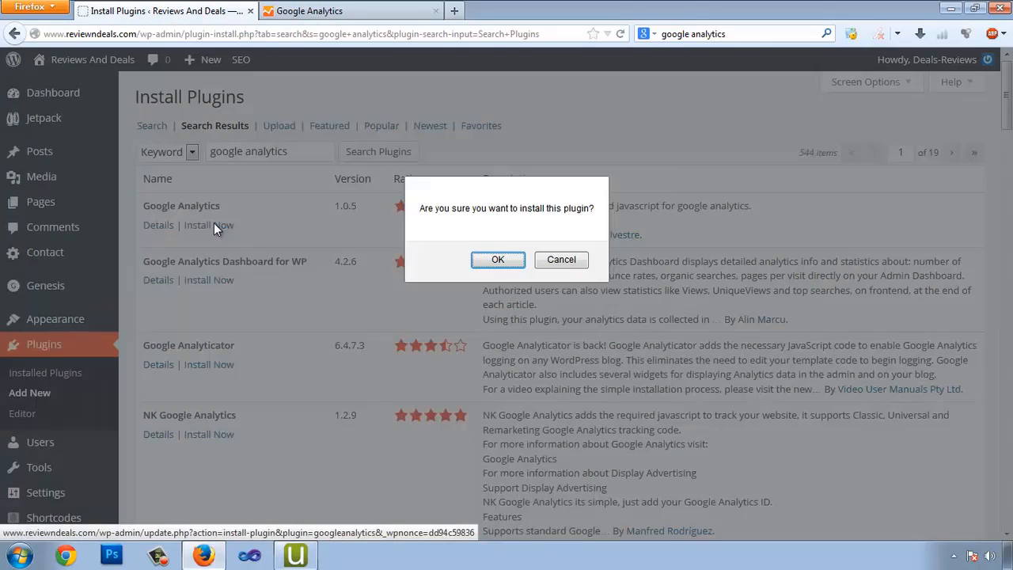
pyautogui.click(475, 260)
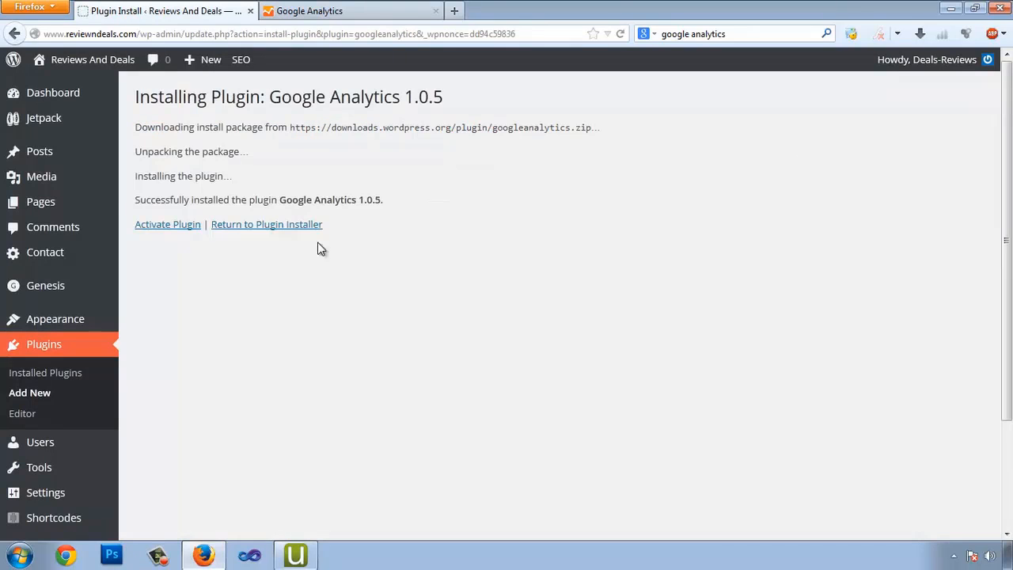
pyautogui.click(159, 226)
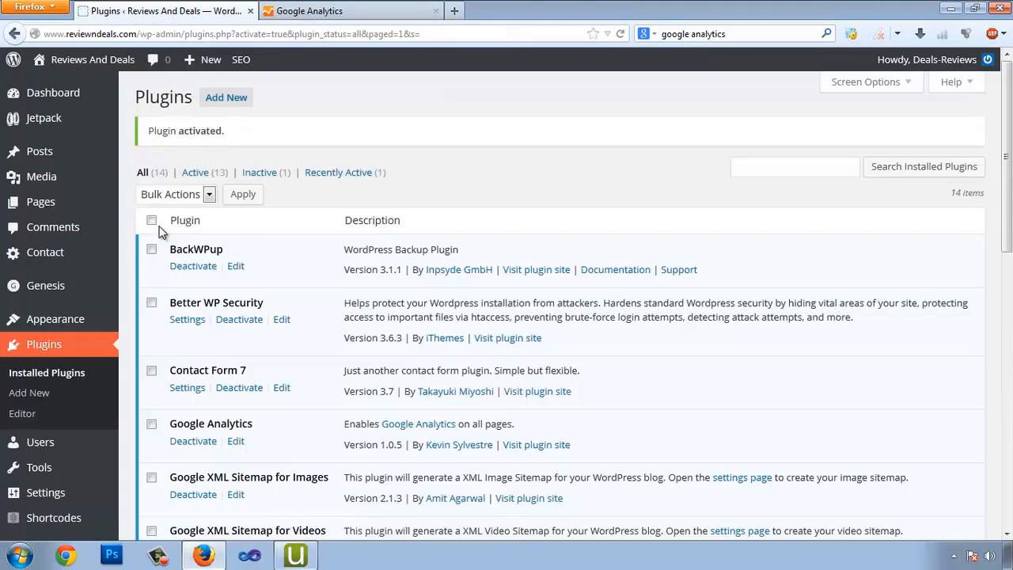
pyautogui.scroll(-7, 285, 206)
pyautogui.scroll(4, 242, 353)
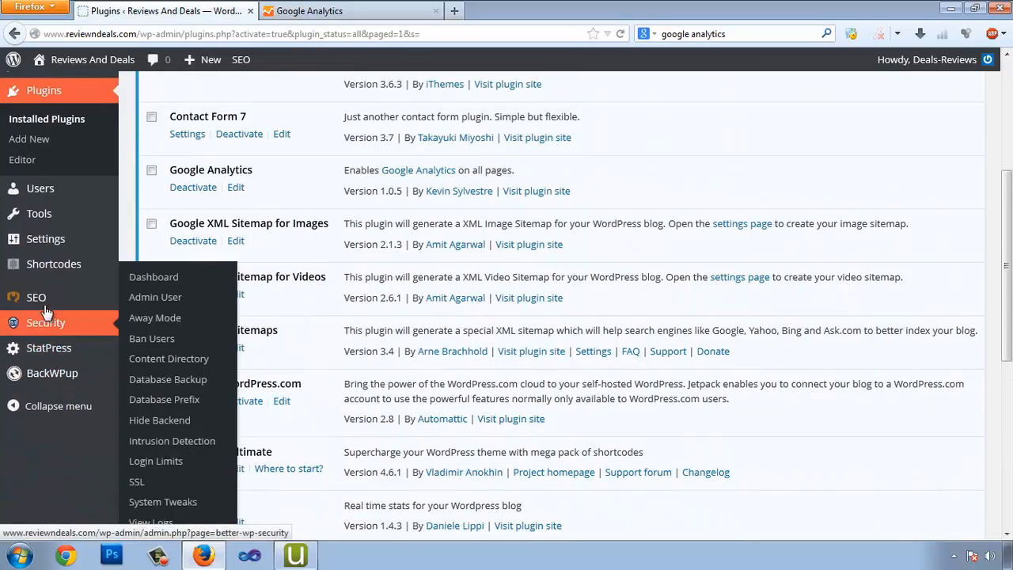
pyautogui.moveTo(45, 264)
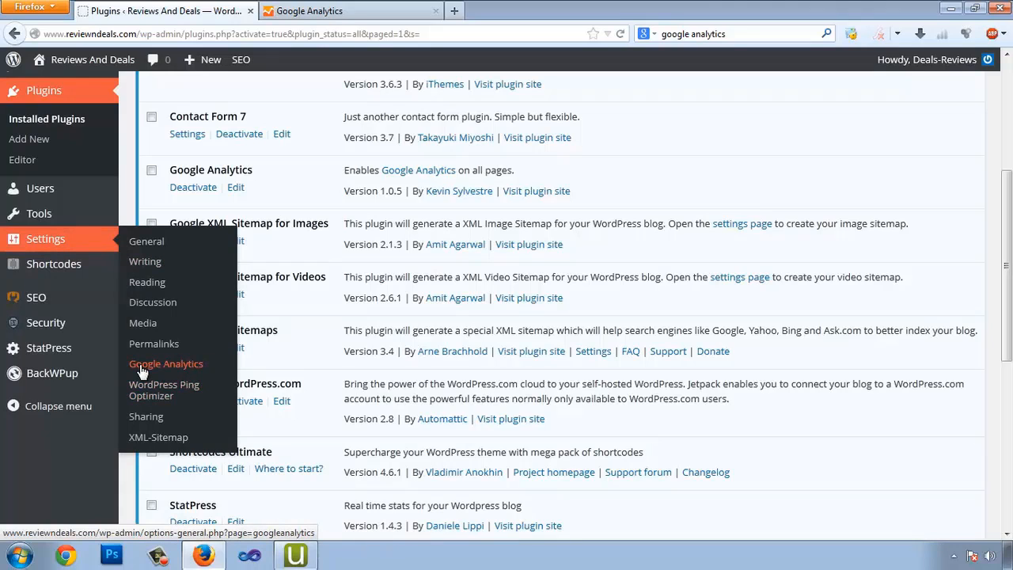
# Replace the placeholder UA-0000000-0 Web Property ID with the copied tracking ID and save
pyautogui.click(169, 372)
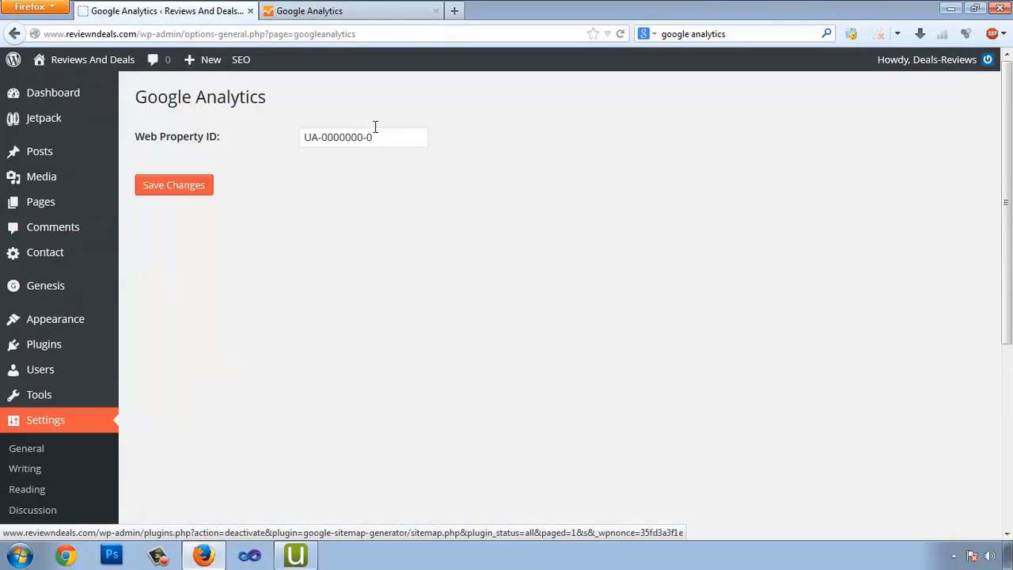
pyautogui.click(309, 11)
pyautogui.scroll(3, 554, 300)
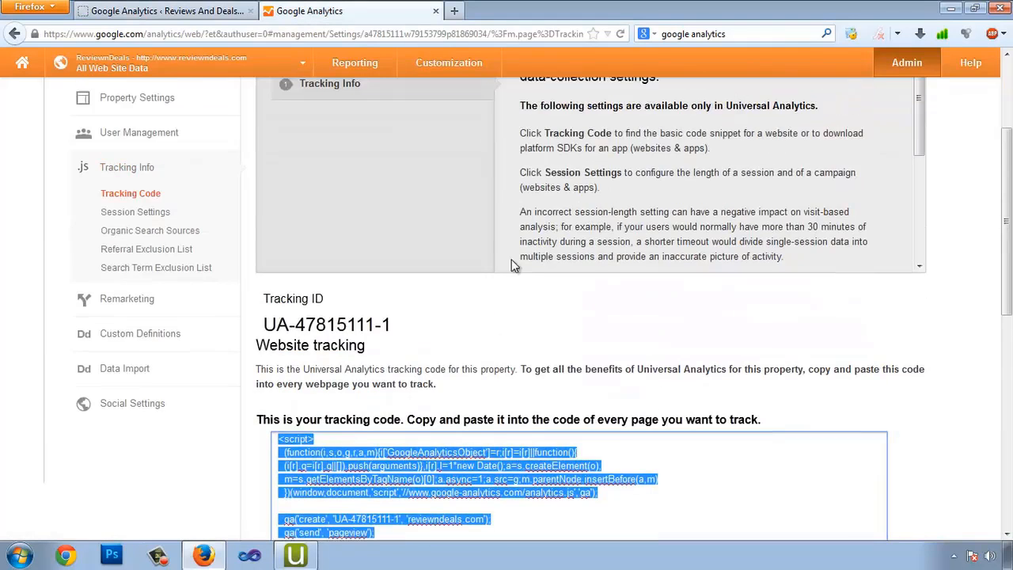
pyautogui.click(373, 338)
pyautogui.moveTo(270, 329)
pyautogui.mouseDown()
pyautogui.moveTo(396, 332)
pyautogui.moveTo(263, 331)
pyautogui.mouseUp()
pyautogui.hotkey('ctrl', 'c')
pyautogui.click(154, 11)
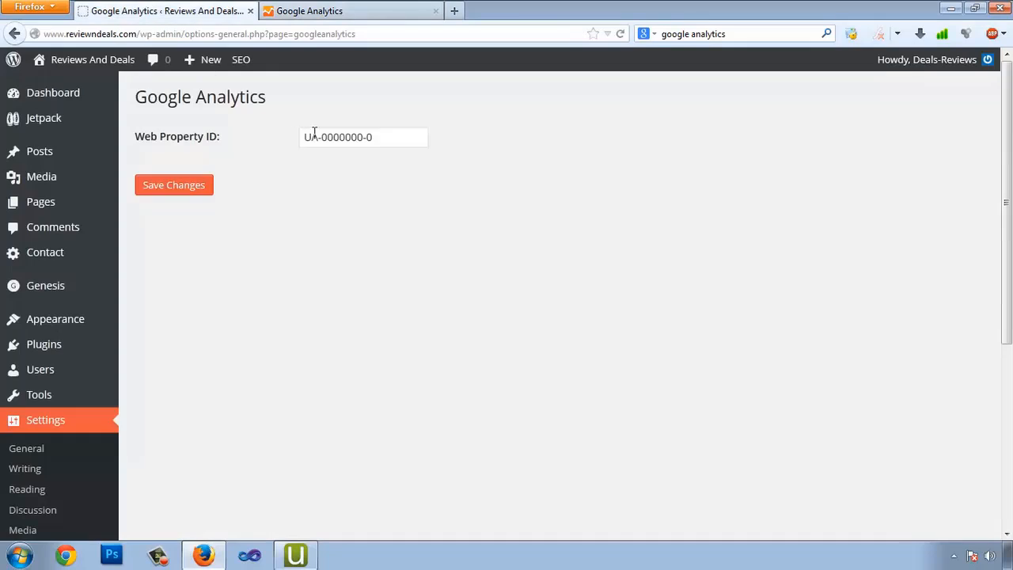
pyautogui.moveTo(395, 140); pyautogui.dragTo(292, 140)
pyautogui.hotkey('ctrl', 'v')
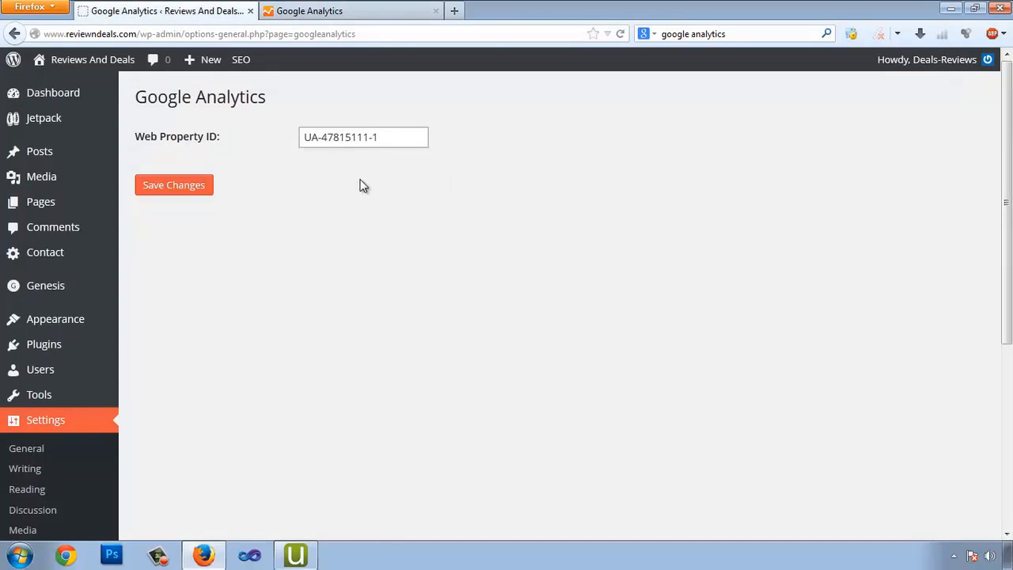
pyautogui.press('BackSpace')
pyautogui.write('1')
pyautogui.click(172, 190)
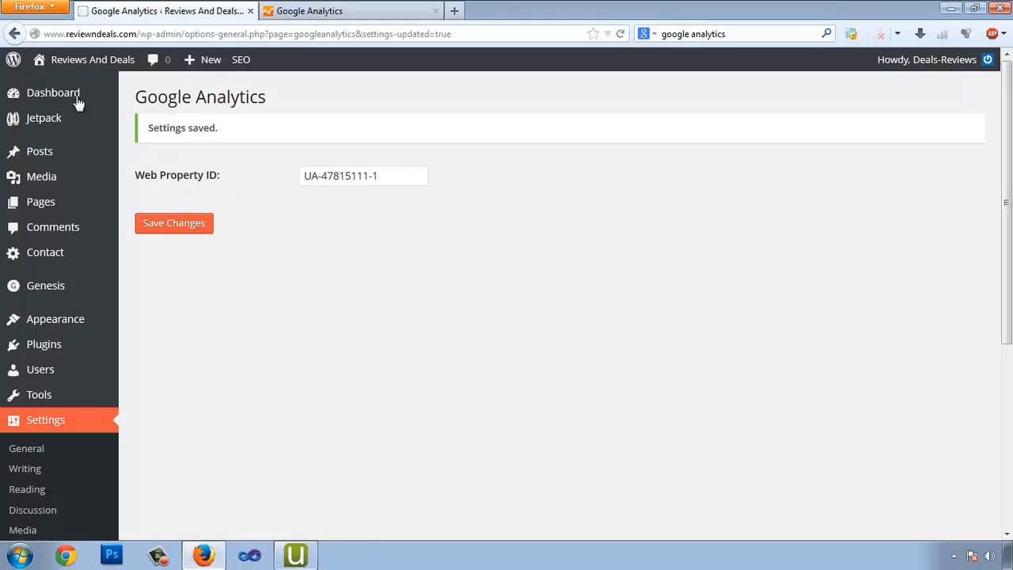
# Open the Review n Deals All Web Site Data view's admin and go to Account Settings
pyautogui.click(385, 10)
pyautogui.scroll(-5, 938, 340)
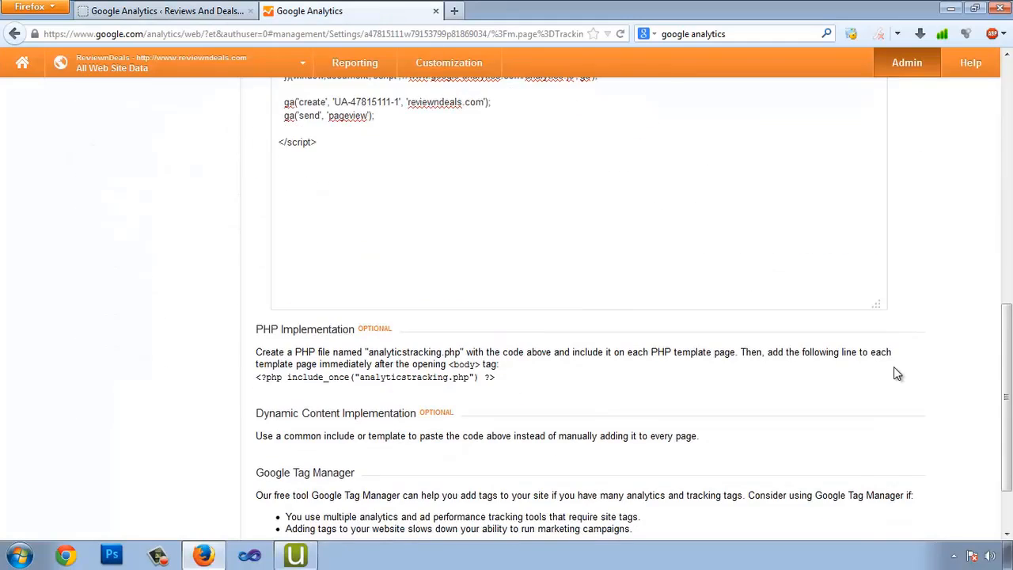
pyautogui.scroll(-2, 894, 366)
pyautogui.scroll(15, 893, 366)
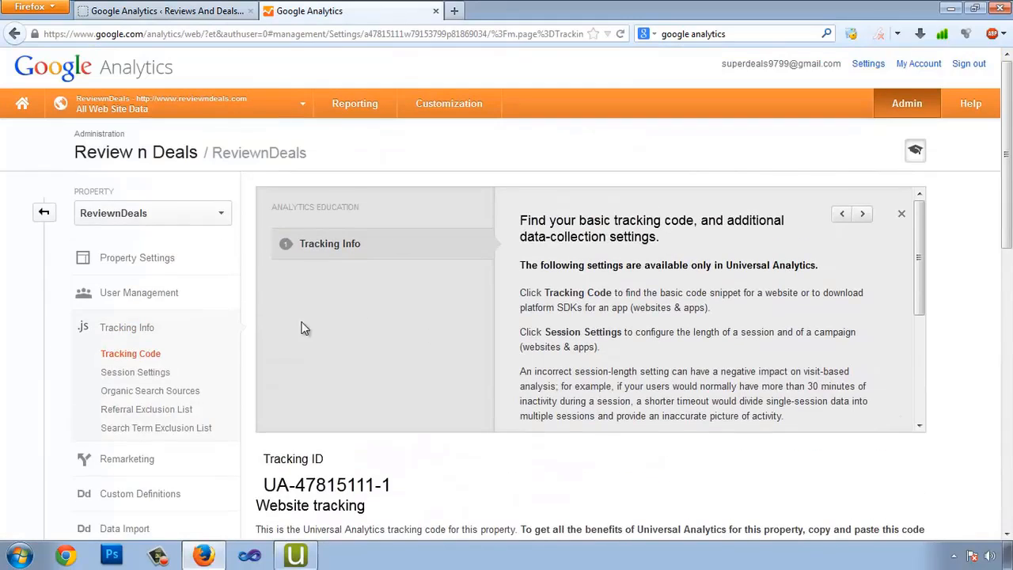
pyautogui.click(297, 106)
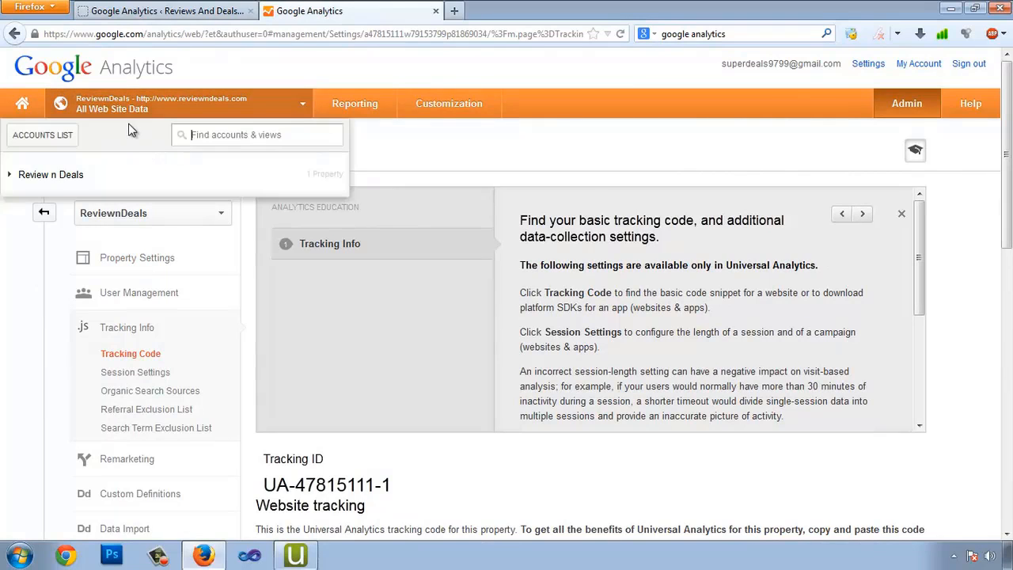
pyautogui.click(50, 174)
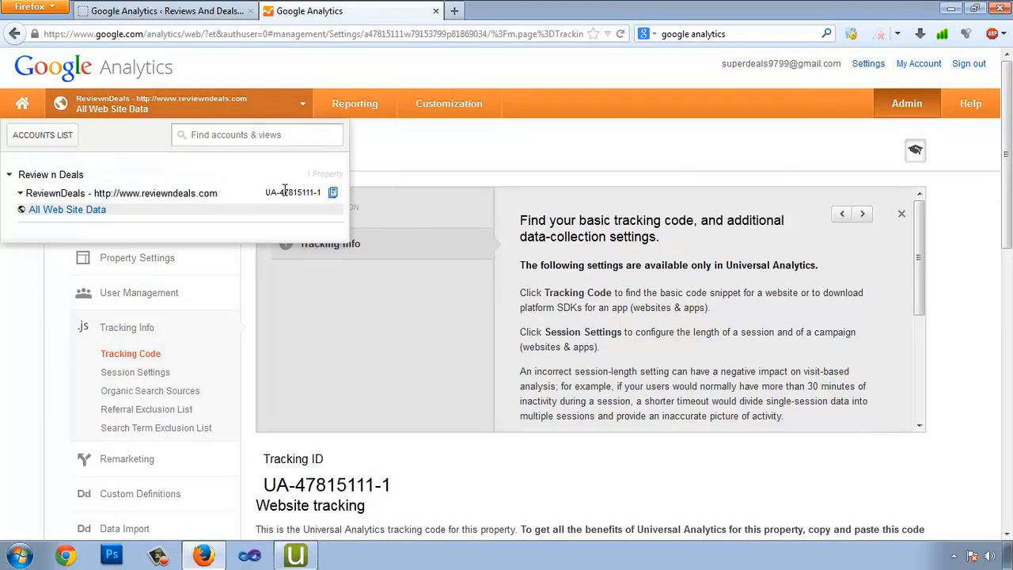
pyautogui.click(52, 212)
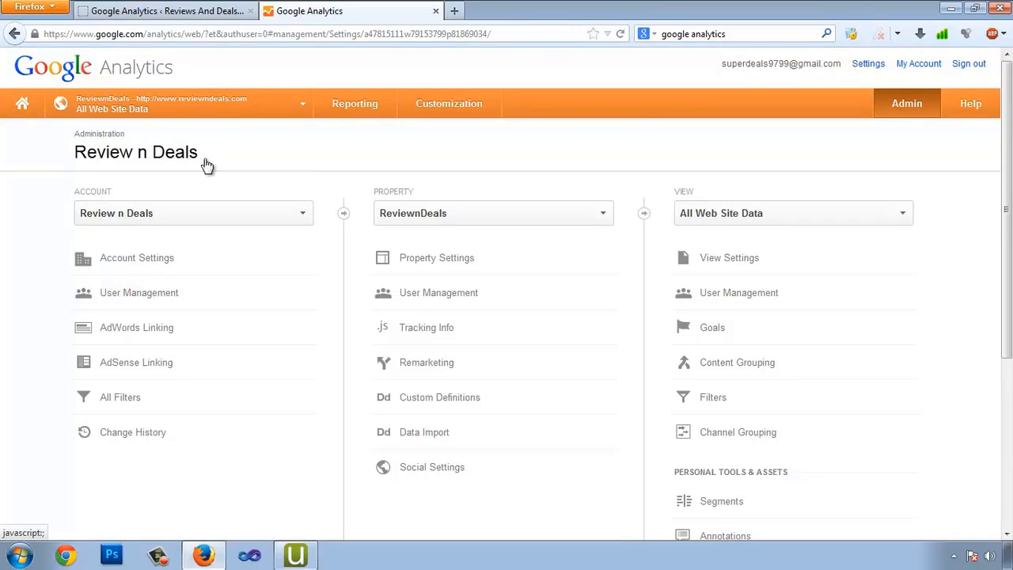
pyautogui.click(162, 260)
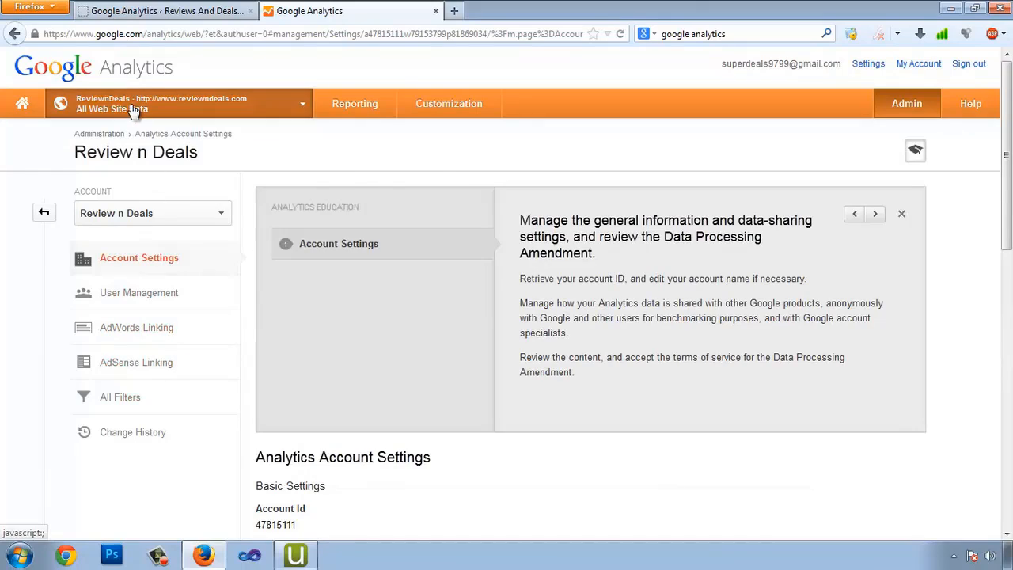
pyautogui.click(138, 115)
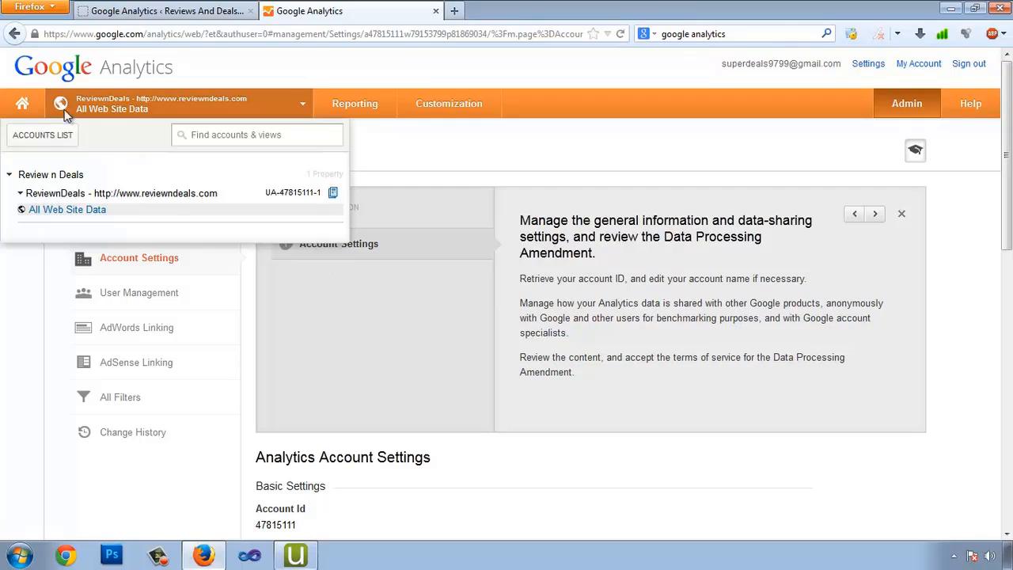
# Open Google Analytics' Audience Overview report and review its 0-visit figures
pyautogui.click(354, 105)
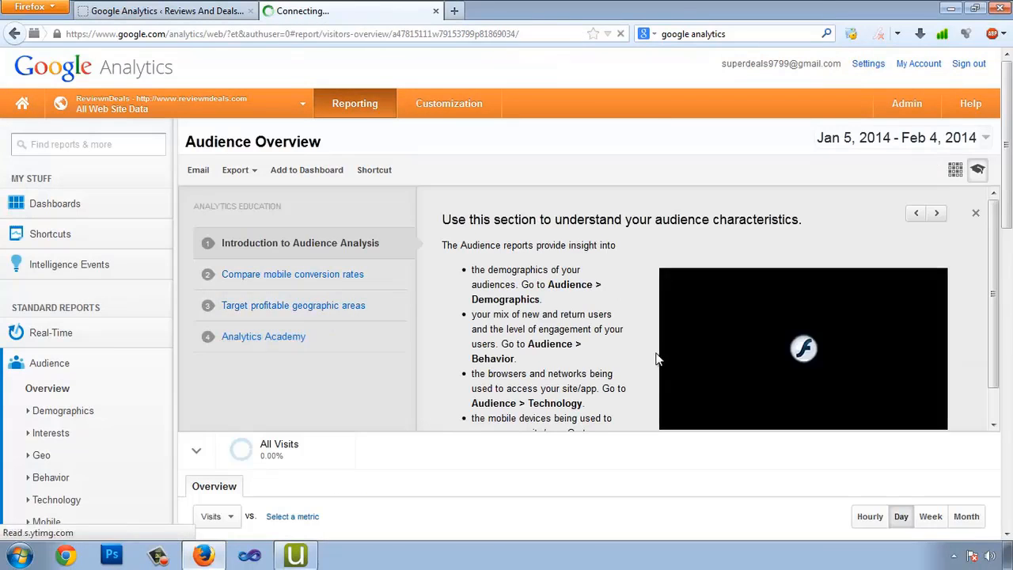
pyautogui.scroll(-5, 633, 357)
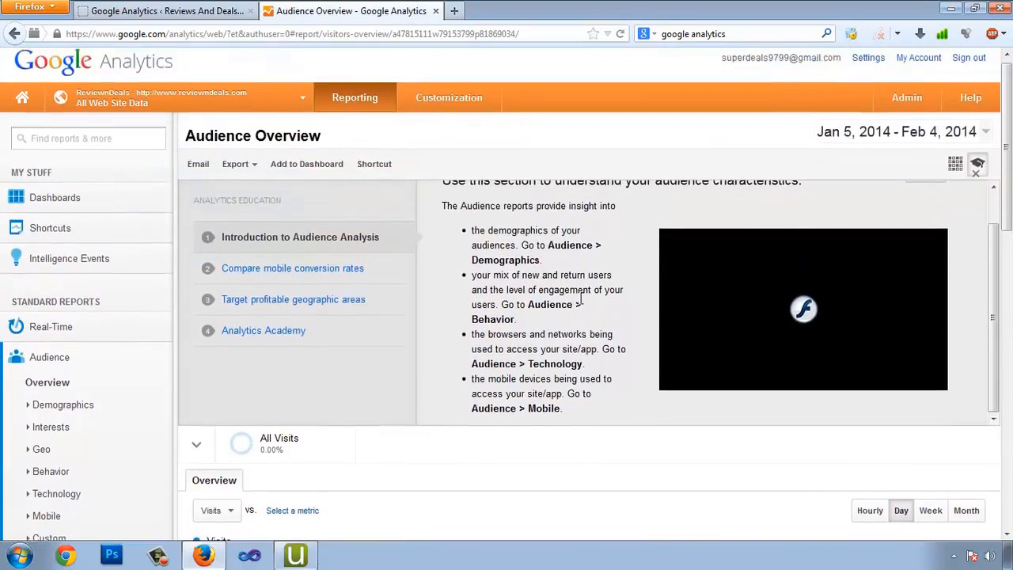
pyautogui.scroll(-5, 579, 303)
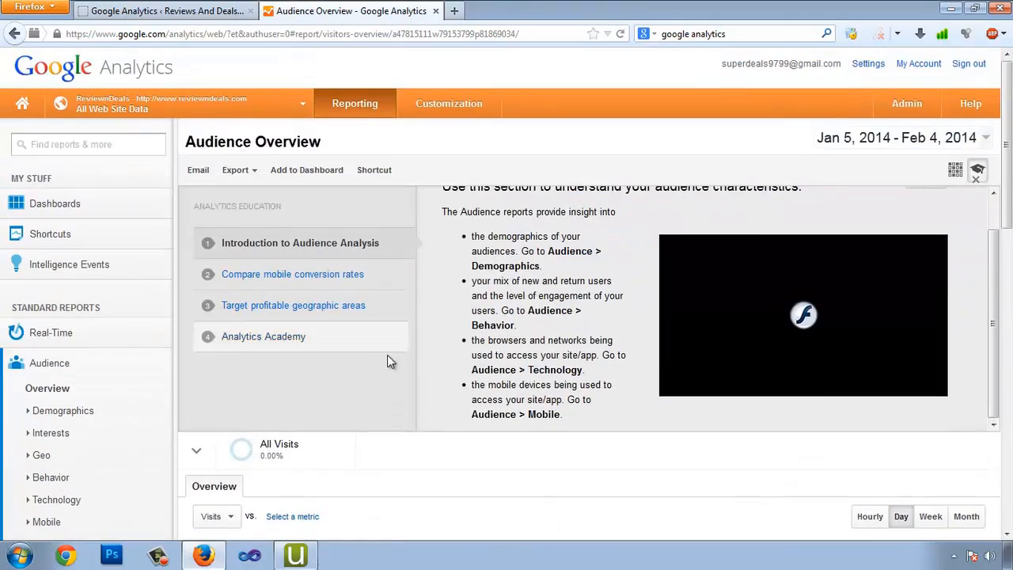
pyautogui.scroll(-3, 664, 435)
pyautogui.scroll(-10, 663, 435)
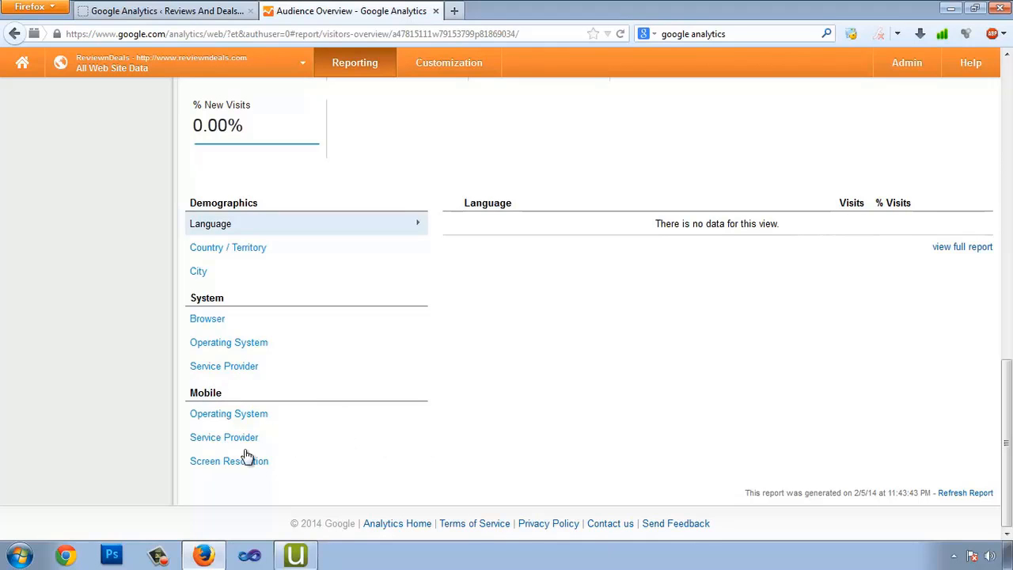
pyautogui.scroll(15, 605, 430)
pyautogui.scroll(-5, 124, 317)
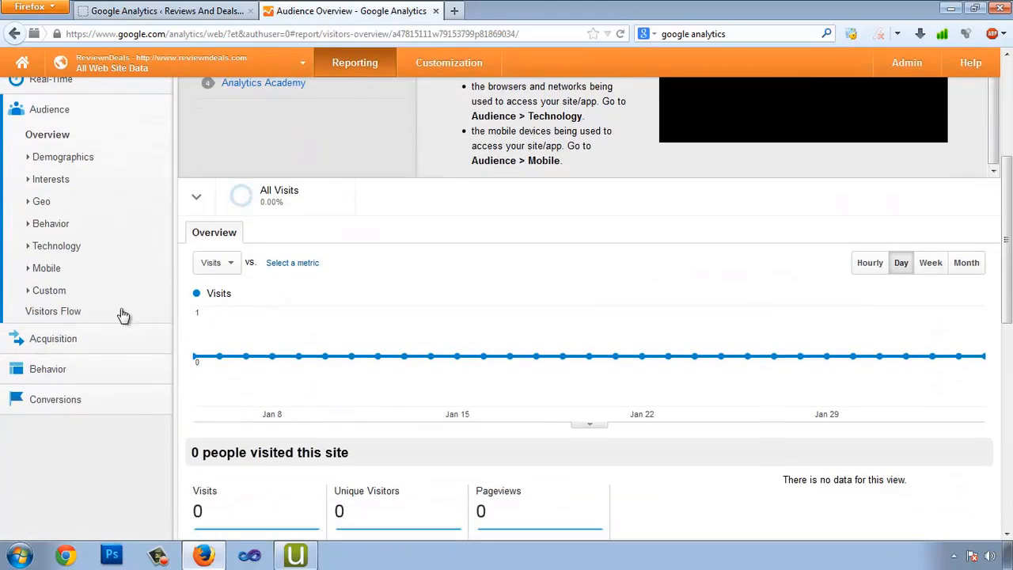
pyautogui.scroll(2, 74, 294)
pyautogui.scroll(2, 193, 267)
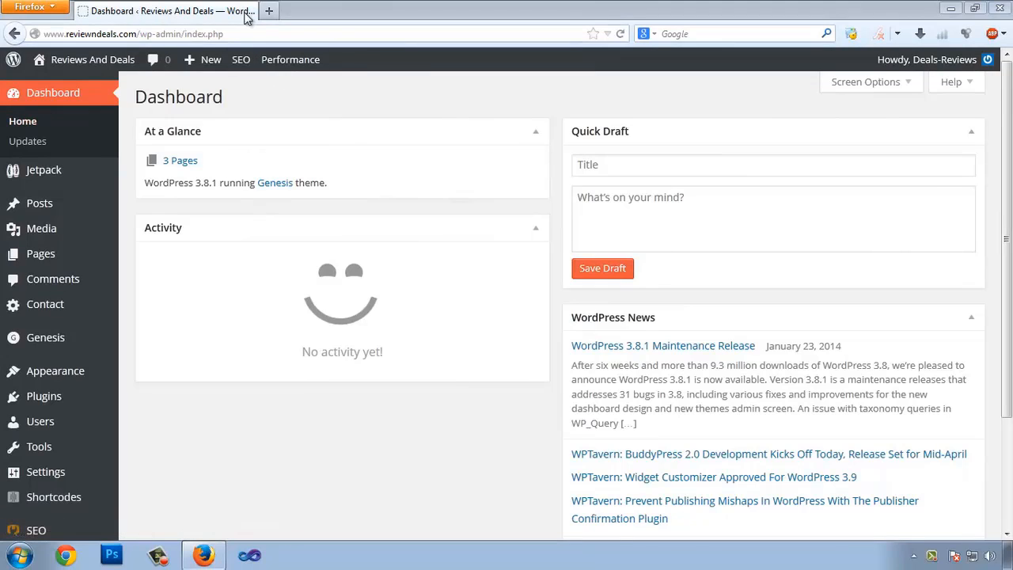
# Google 'bing web master tool' in a new tab and open the Bing - Webmaster Tools result
pyautogui.click(269, 11)
pyautogui.click(715, 34)
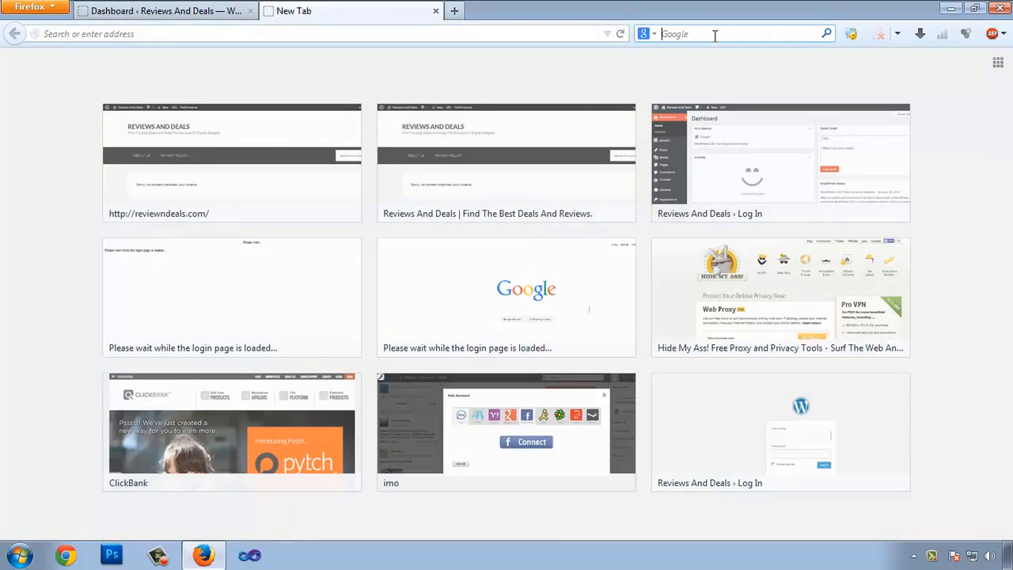
pyautogui.write('bing web master tool')
pyautogui.press('Return')
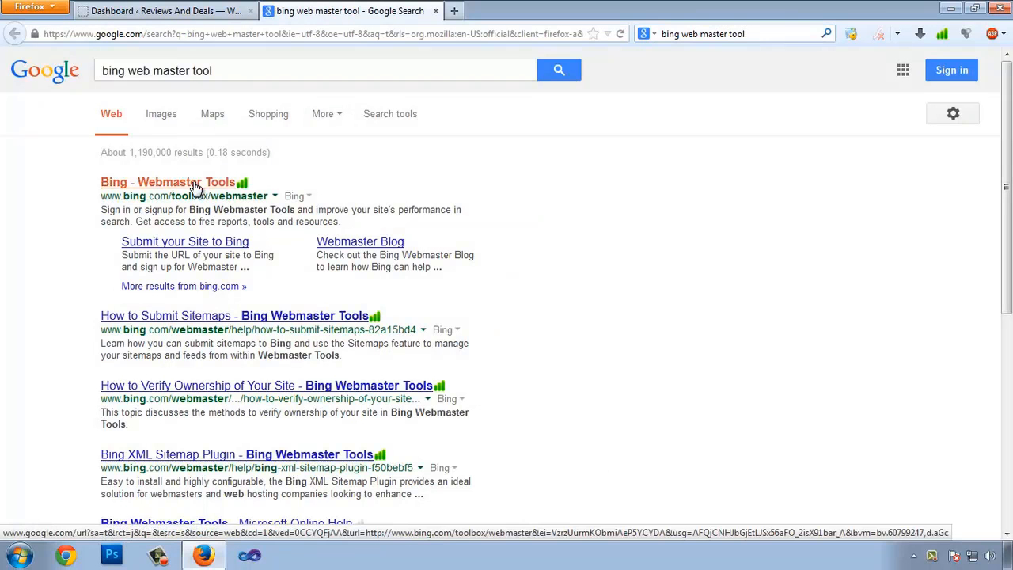
pyautogui.click(194, 183)
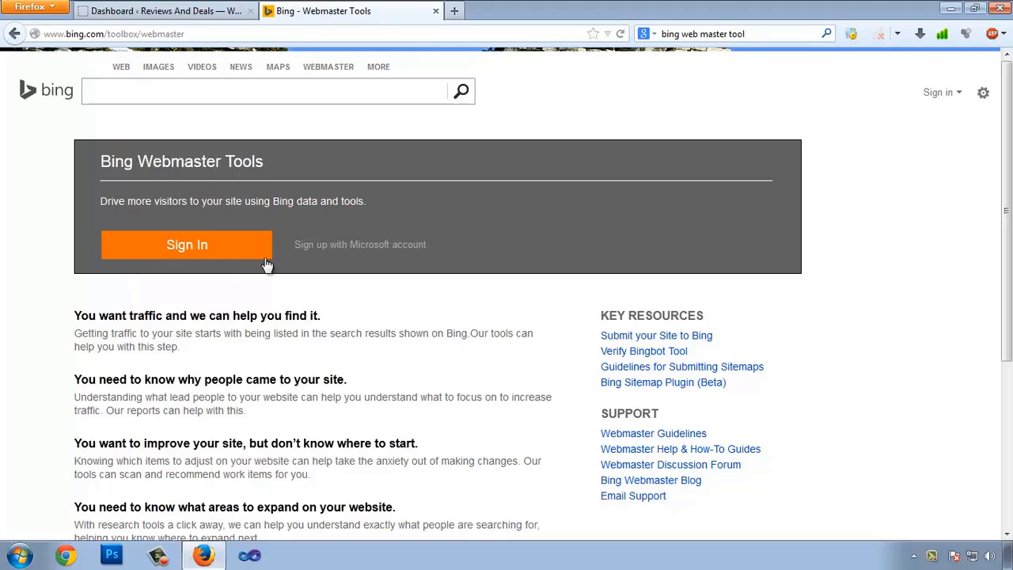
# Start a Microsoft account sign-up with first and last name, e-mail username, and password entered twice
pyautogui.click(332, 250)
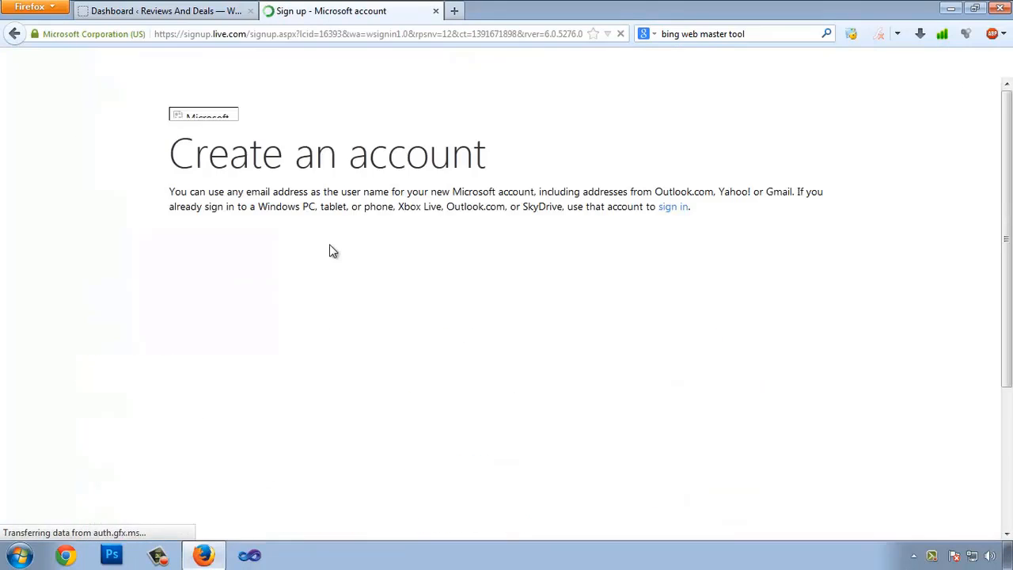
pyautogui.click(231, 227)
pyautogui.press('Tab')
pyautogui.press('Tab')
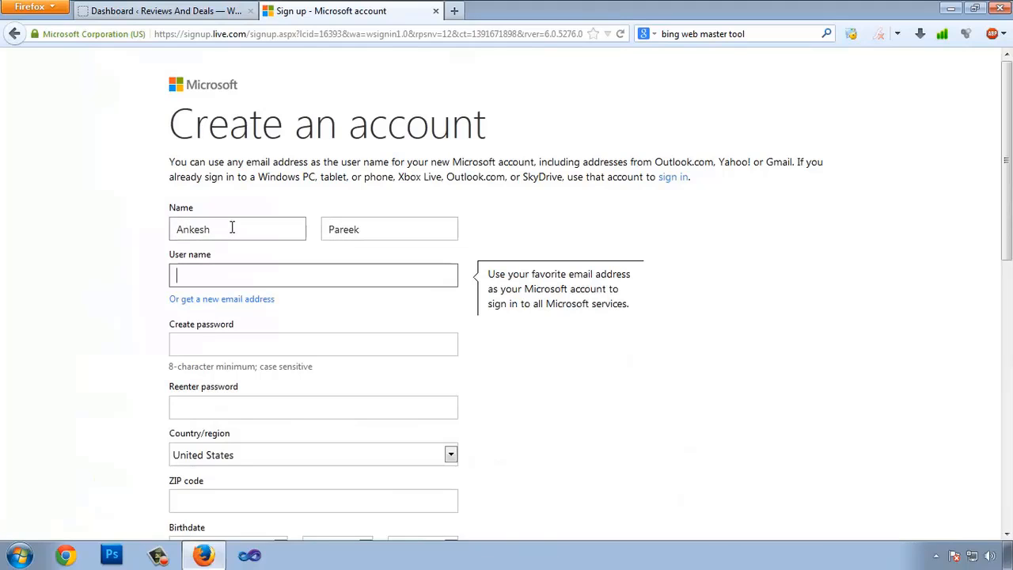
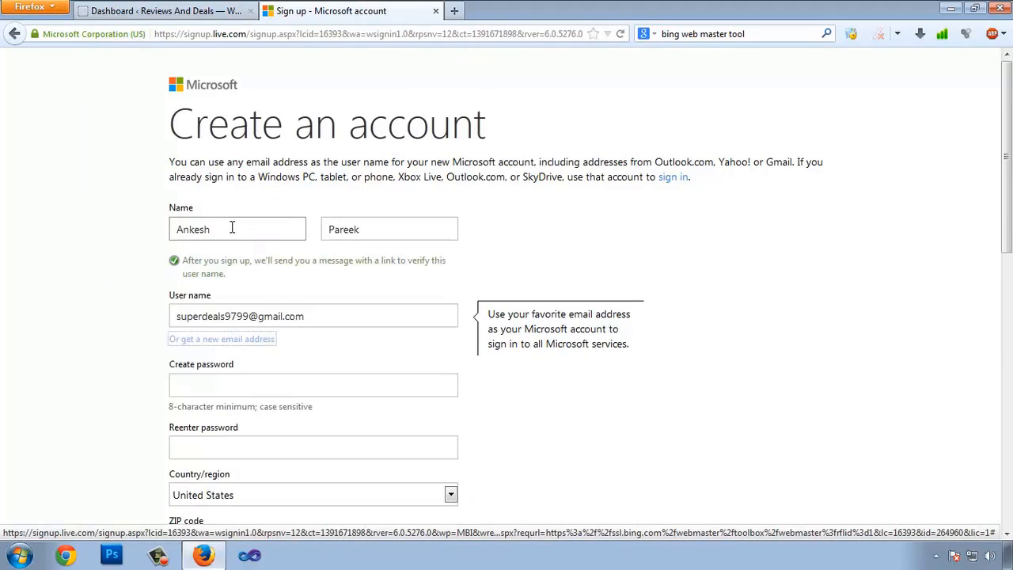
pyautogui.click(222, 341)
pyautogui.write('*************')
pyautogui.press('Tab')
pyautogui.write('************')
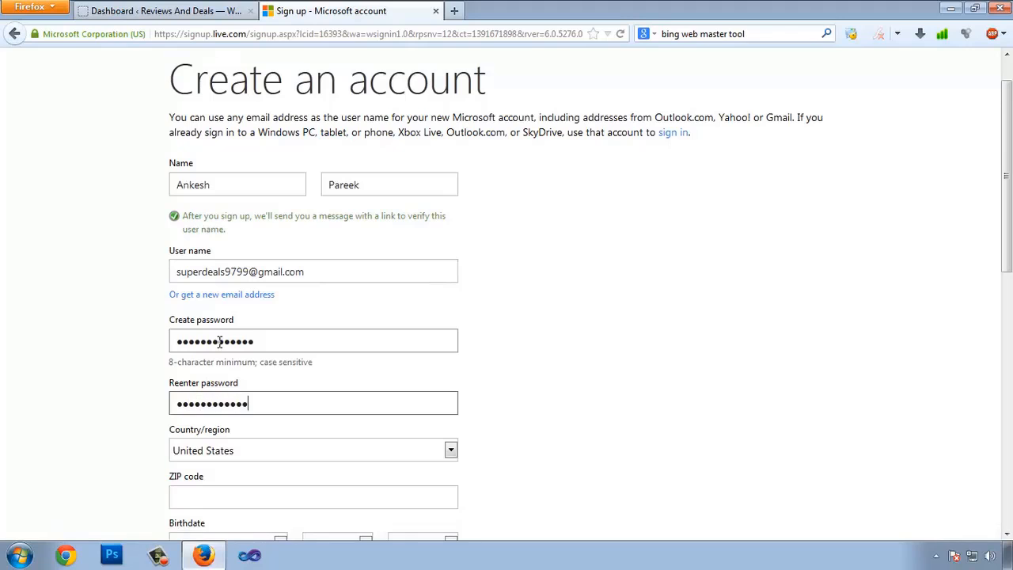
pyautogui.write('*')
# Set country to India, fill in the postal code and birth date, and choose gender Male
pyautogui.scroll(-4, 220, 342)
pyautogui.click(259, 269)
pyautogui.write('ind')
pyautogui.press('Return')
pyautogui.click(184, 320)
pyautogui.write('302020')
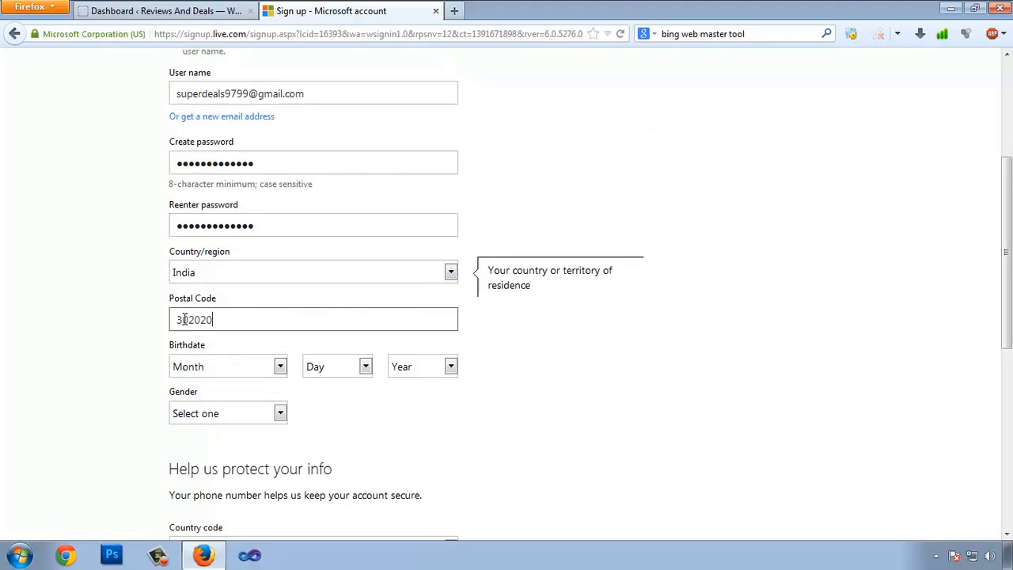
pyautogui.click(217, 366)
pyautogui.click(215, 273)
pyautogui.click(341, 367)
pyautogui.click(336, 272)
pyautogui.click(419, 368)
pyautogui.scroll(-3, 418, 237)
pyautogui.click(417, 303)
pyautogui.click(258, 417)
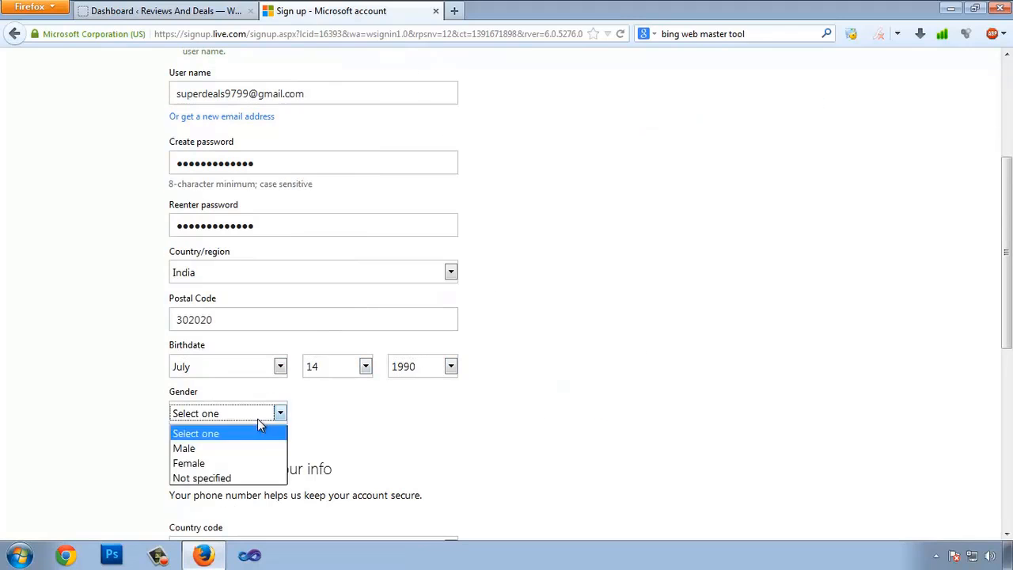
pyautogui.click(194, 448)
# Enter the phone number with India (+91) code and the captcha characters, then create the account
pyautogui.scroll(-4, 311, 418)
pyautogui.click(285, 370)
pyautogui.write('ind')
pyautogui.press('Return')
pyautogui.click(257, 423)
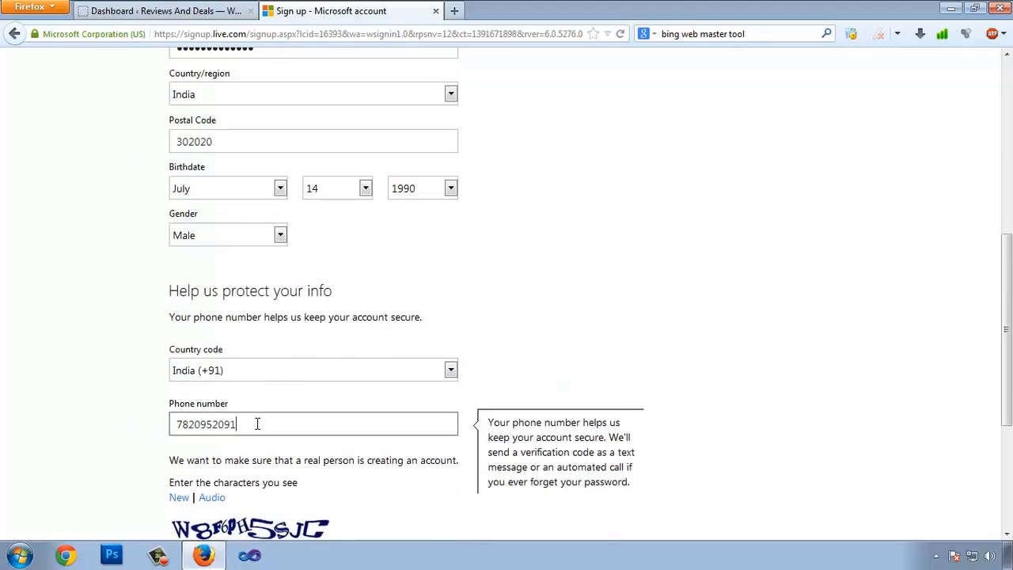
pyautogui.scroll(-3, 238, 388)
pyautogui.click(218, 349)
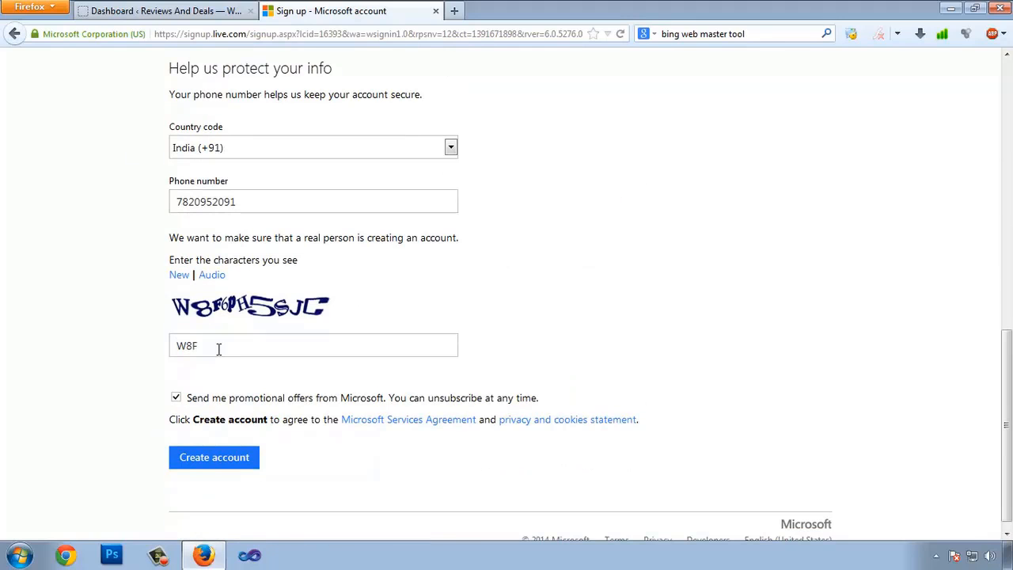
pyautogui.write('W8F6PH5SJC')
pyautogui.click(228, 464)
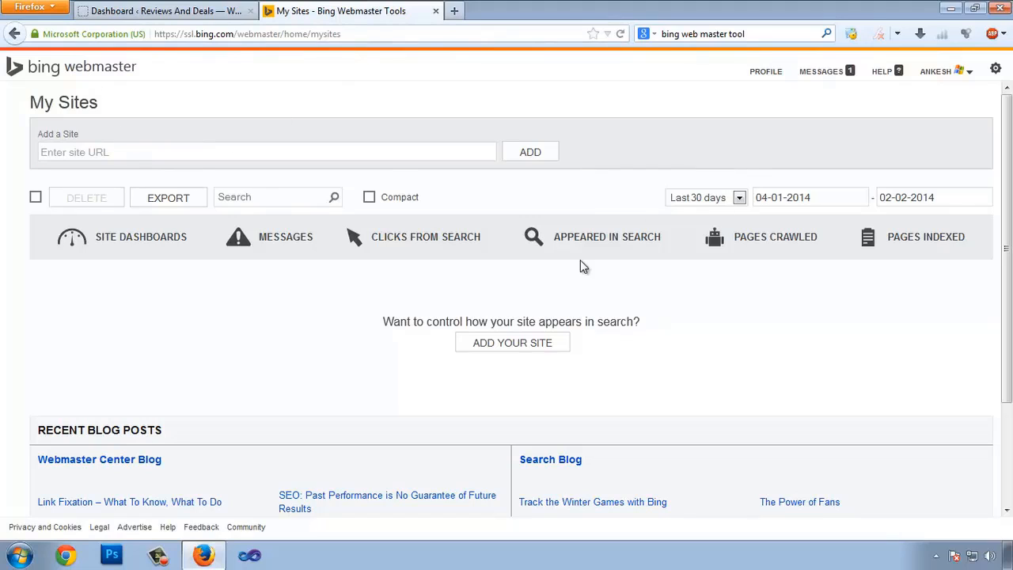
# Copy the reviewndeals.com domain from the WordPress tab and add it as a new Bing site
pyautogui.click(195, 151)
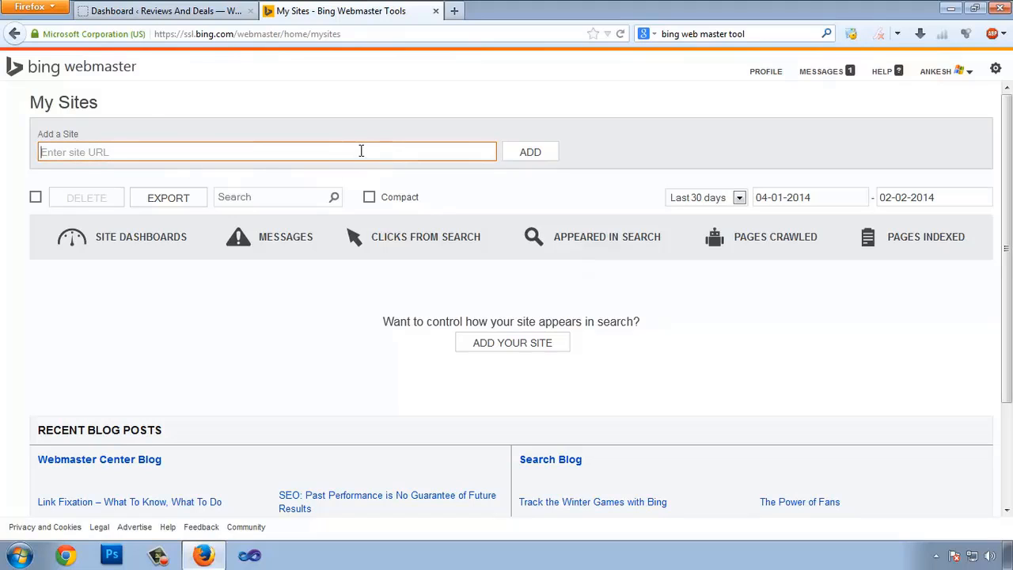
pyautogui.click(139, 11)
pyautogui.moveTo(138, 34); pyautogui.dragTo(4, 32)
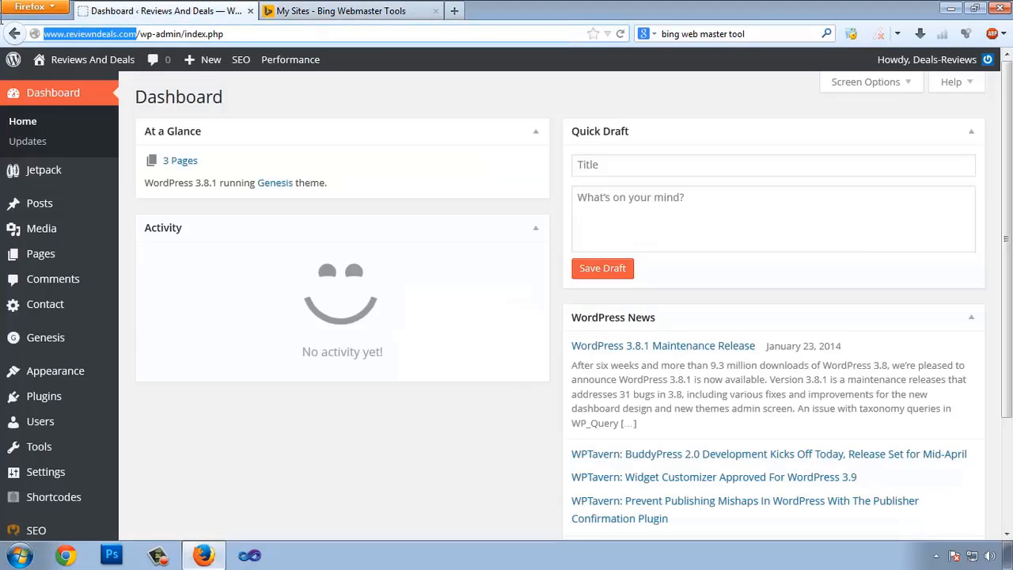
pyautogui.hotkey('ctrl', 'c')
pyautogui.click(341, 12)
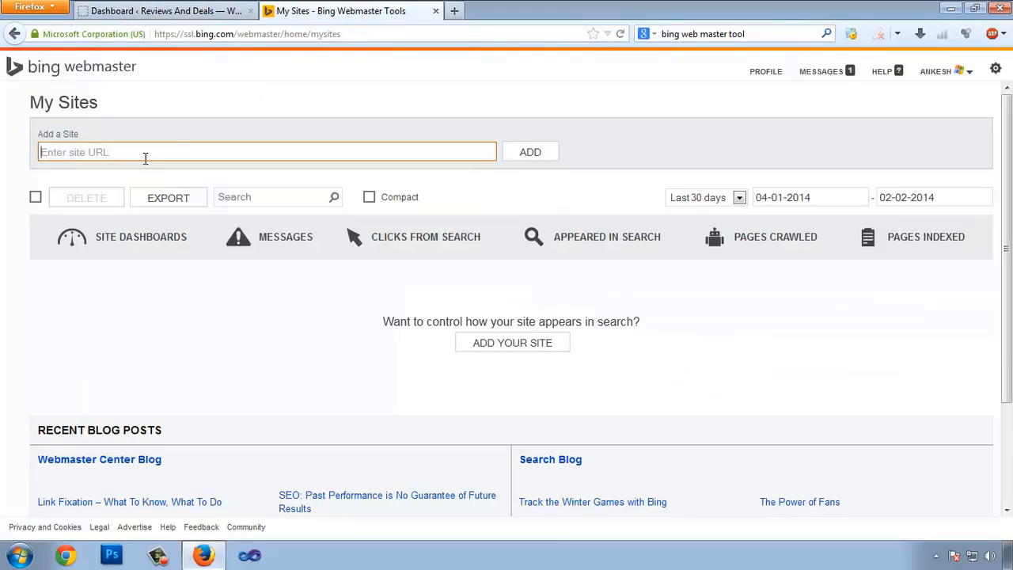
pyautogui.hotkey('ctrl', 'v')
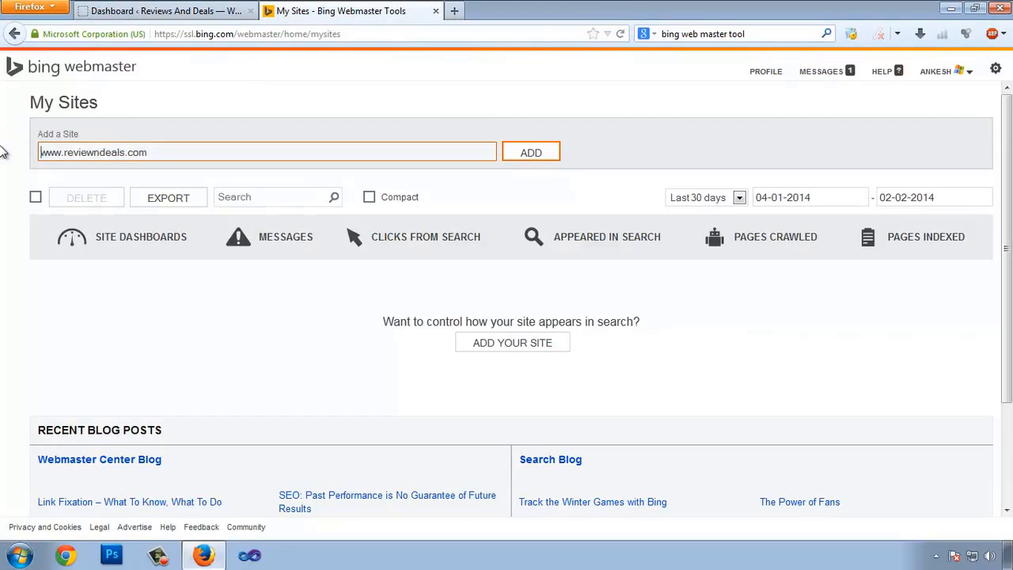
pyautogui.click(542, 155)
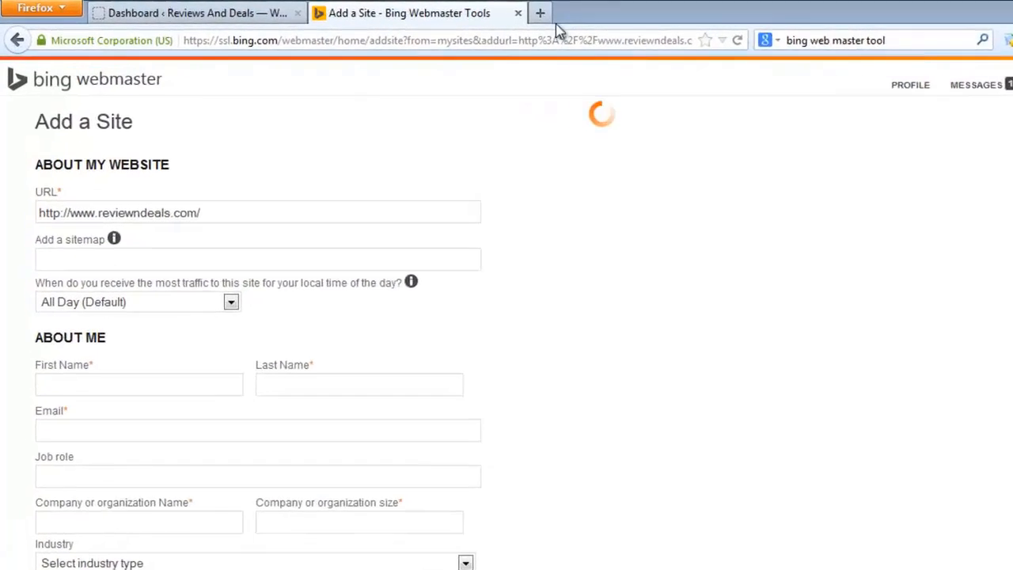
pyautogui.click(540, 12)
pyautogui.hotkey('ctrl', 'v')
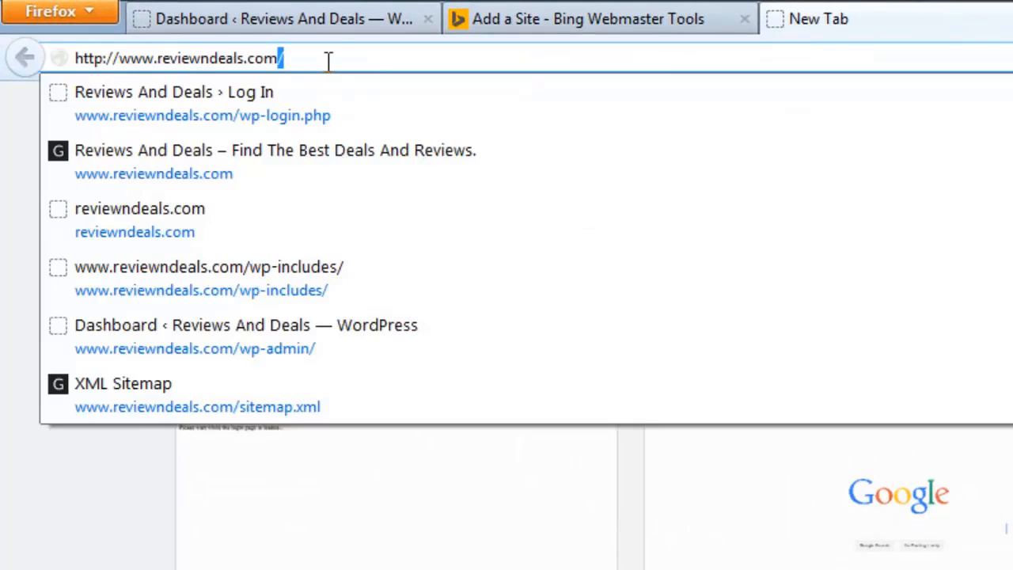
pyautogui.click(329, 62)
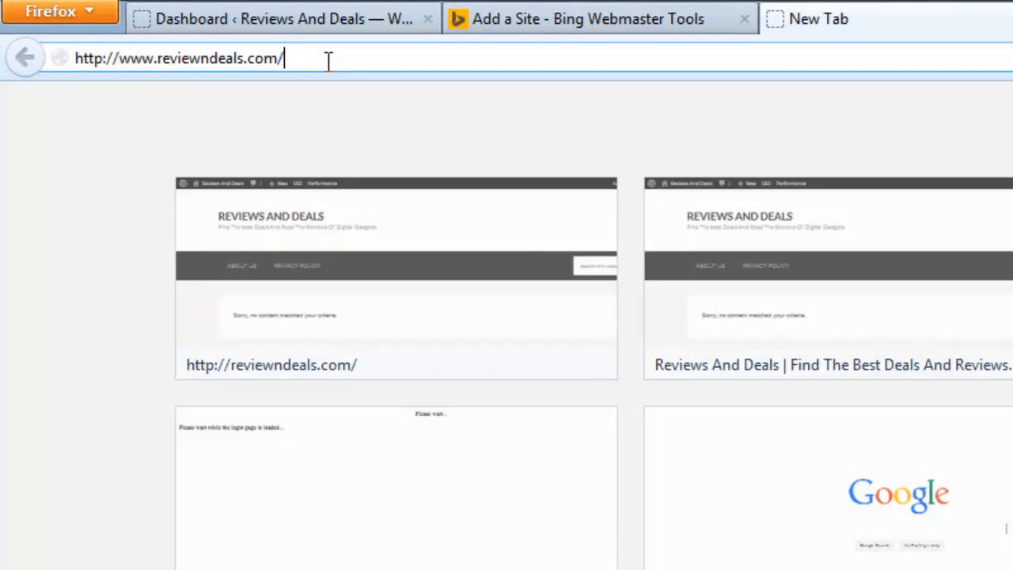
pyautogui.write('sitem.')
pyautogui.press('BackSpace')
pyautogui.press('Down')
pyautogui.press('Return')
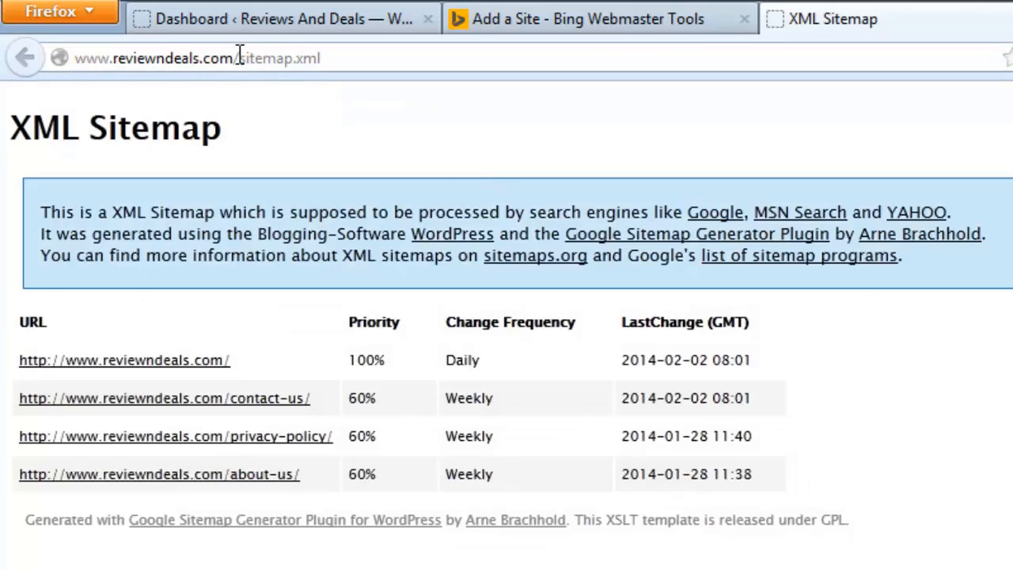
pyautogui.moveTo(240, 58); pyautogui.dragTo(339, 45)
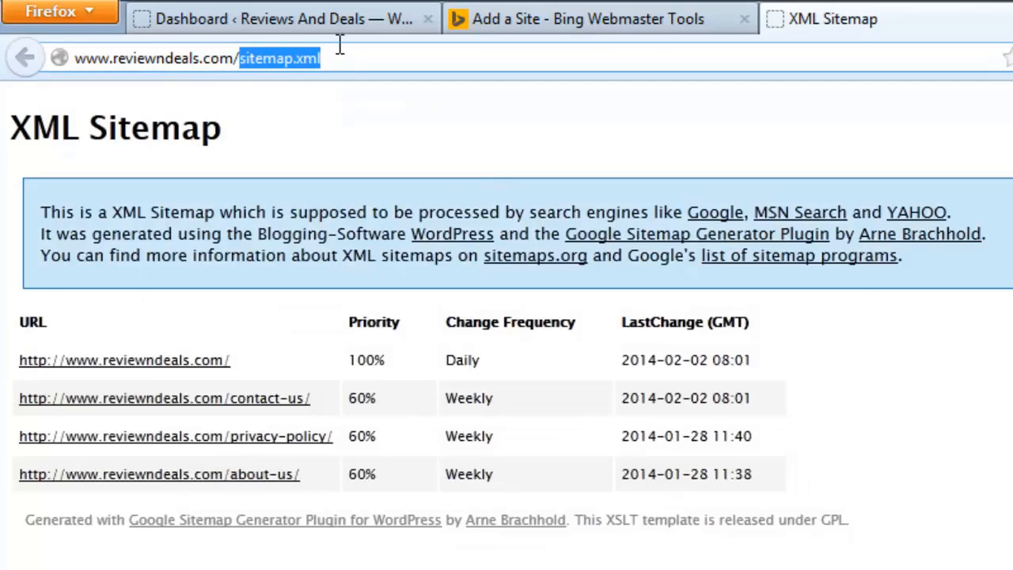
pyautogui.click(519, 22)
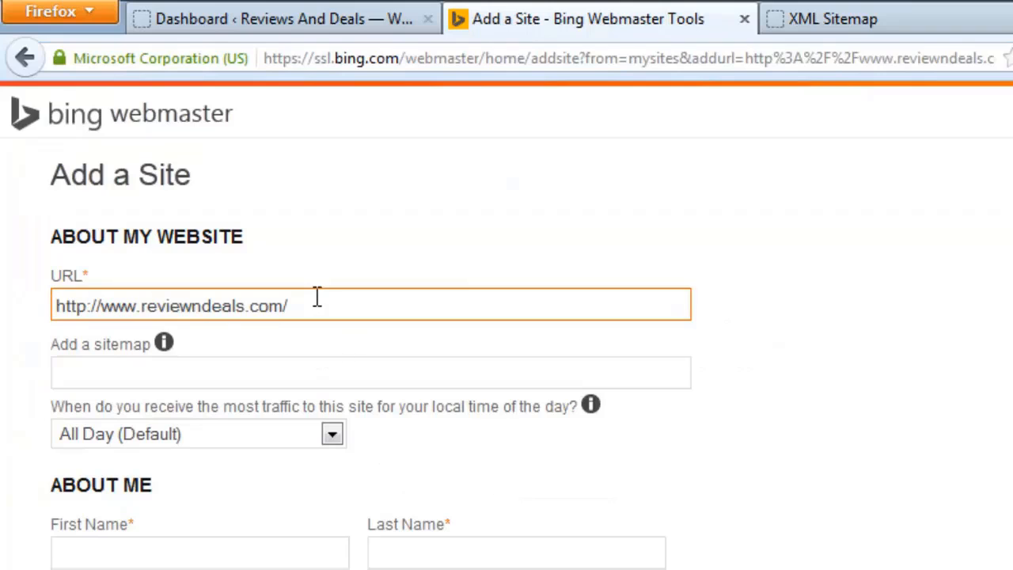
# Copy the full sitemap.xml URL and paste it into the form's sitemap field
pyautogui.click(842, 12)
pyautogui.hotkey('ctrl', 'c')
pyautogui.click(673, 23)
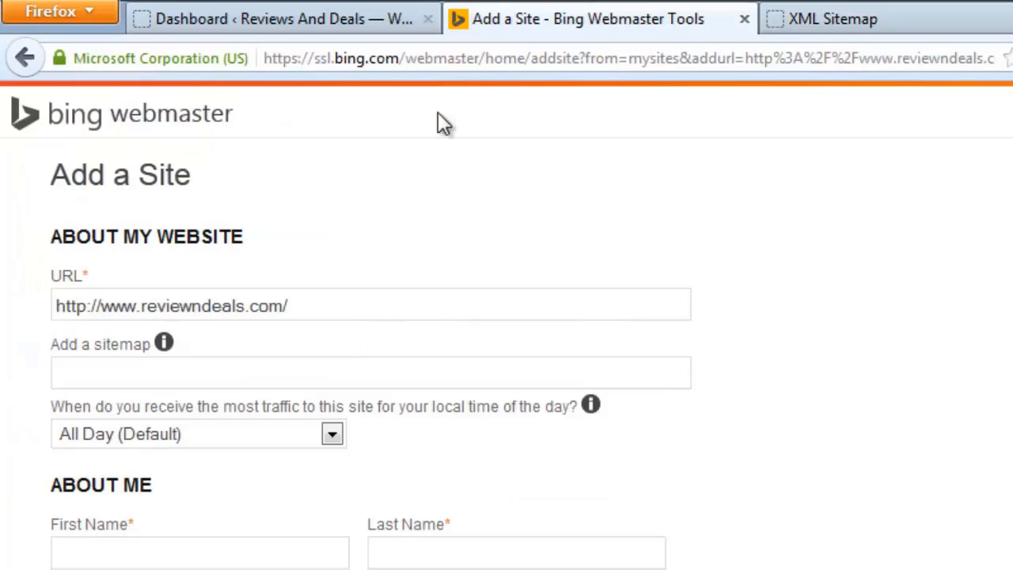
pyautogui.click(100, 366)
pyautogui.hotkey('ctrl', 'v')
# Enter the owner's first and last name, job role Administrator, and company size 1
pyautogui.scroll(-3, 255, 388)
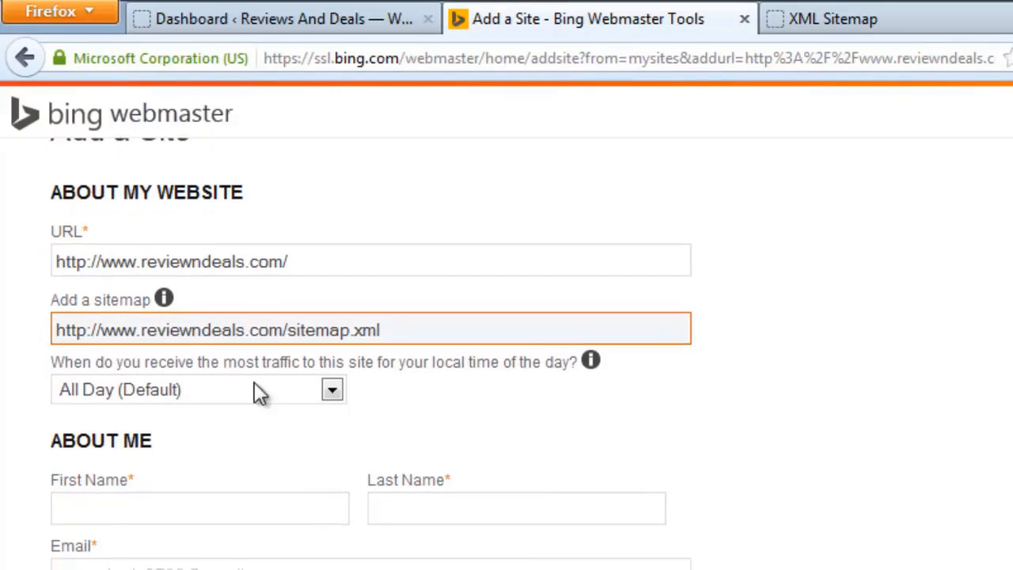
pyautogui.click(121, 446)
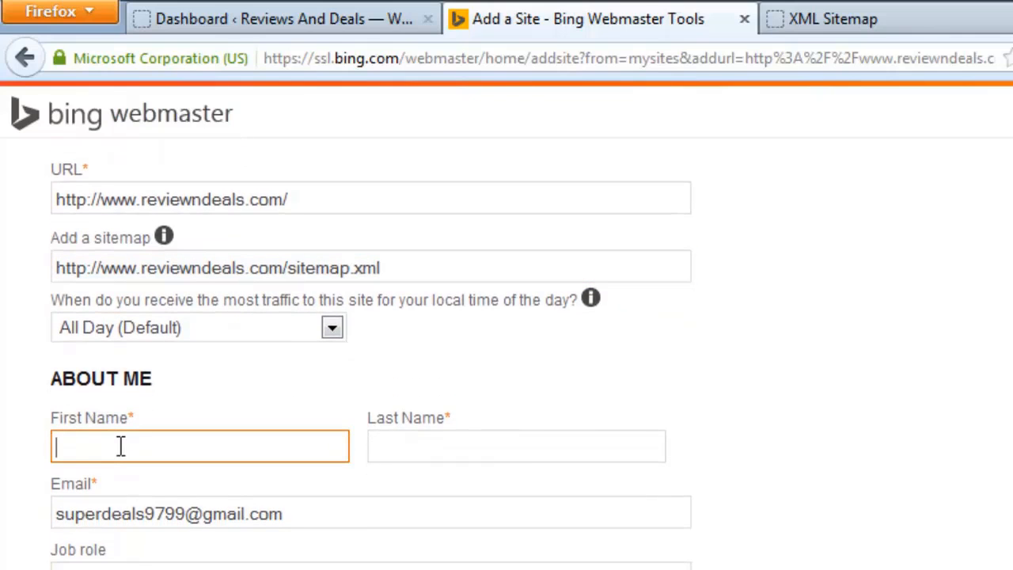
pyautogui.press('Tab')
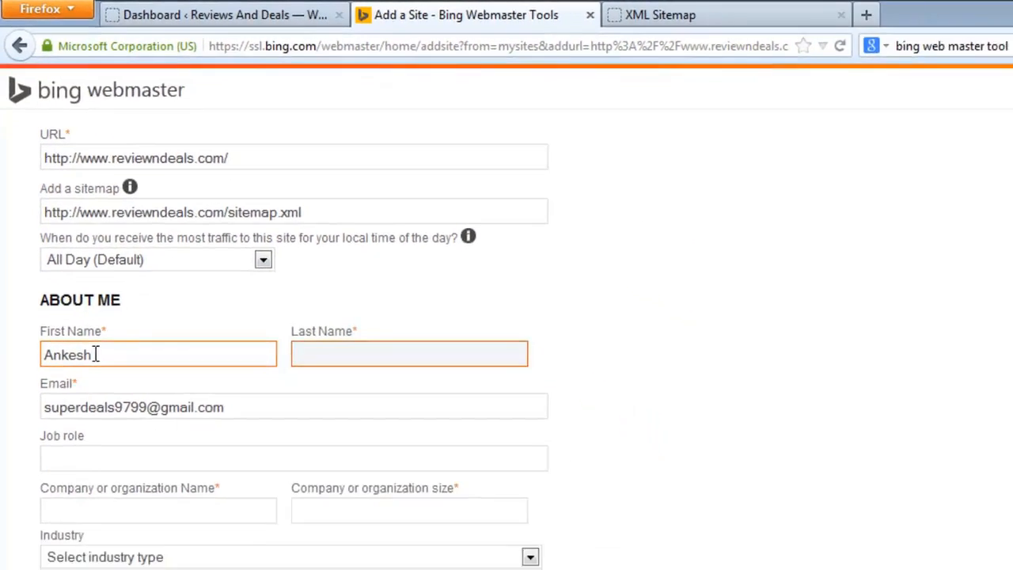
pyautogui.press('Tab')
pyautogui.press('Tab')
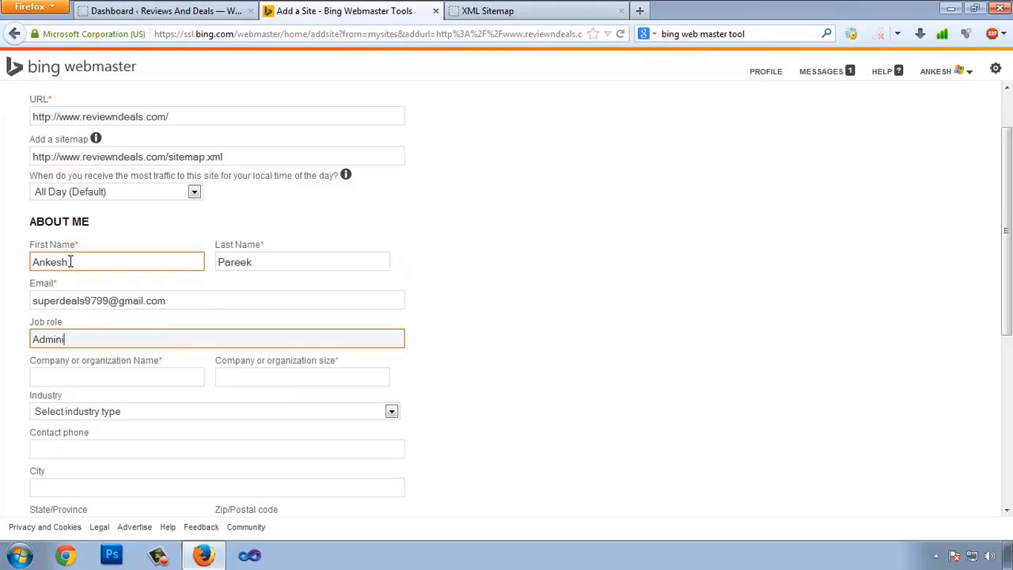
pyautogui.write('Administrator')
pyautogui.press('Tab')
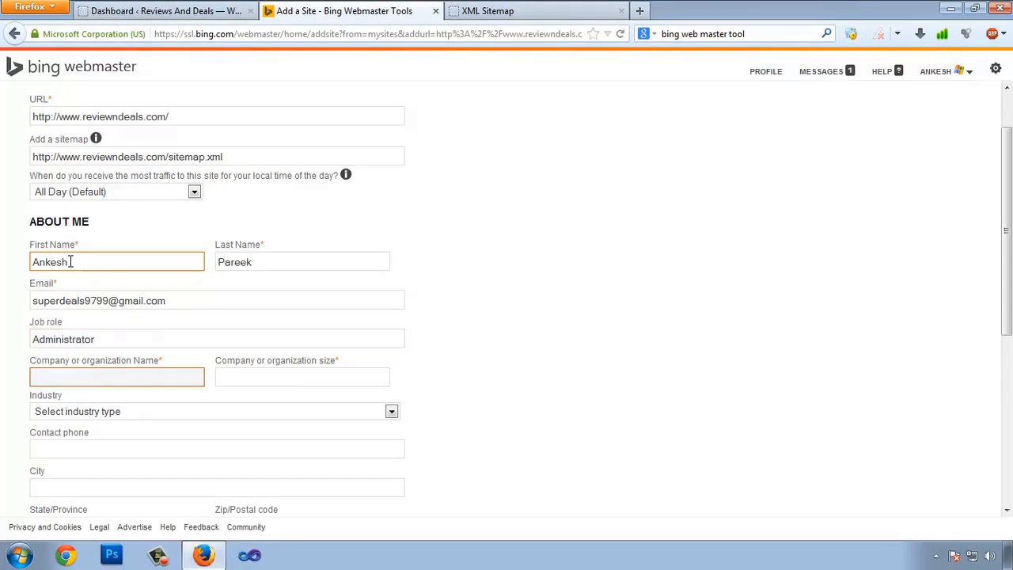
pyautogui.scroll(-2, 124, 335)
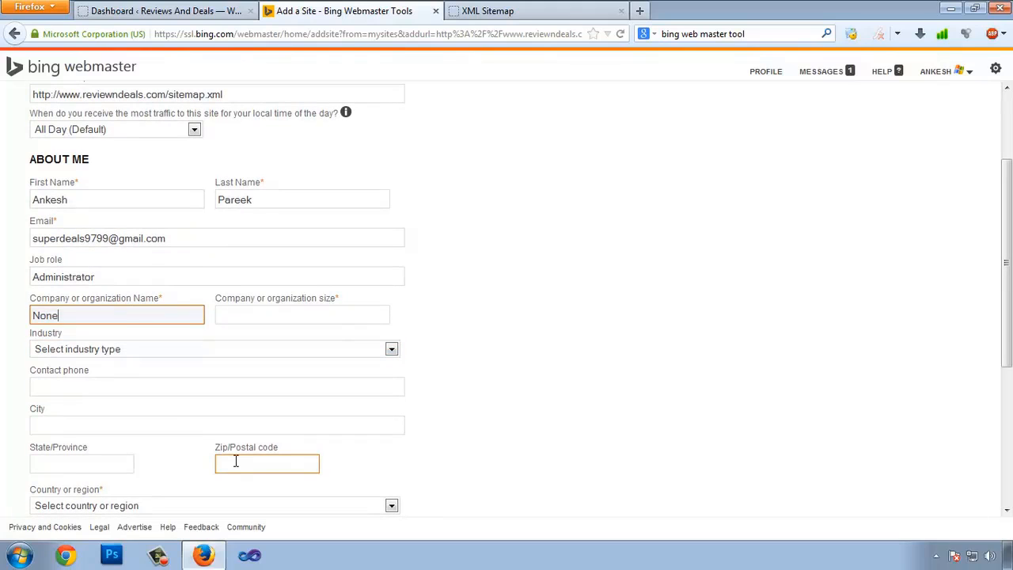
pyautogui.press('Tab')
pyautogui.write('1')
pyautogui.press('Tab')
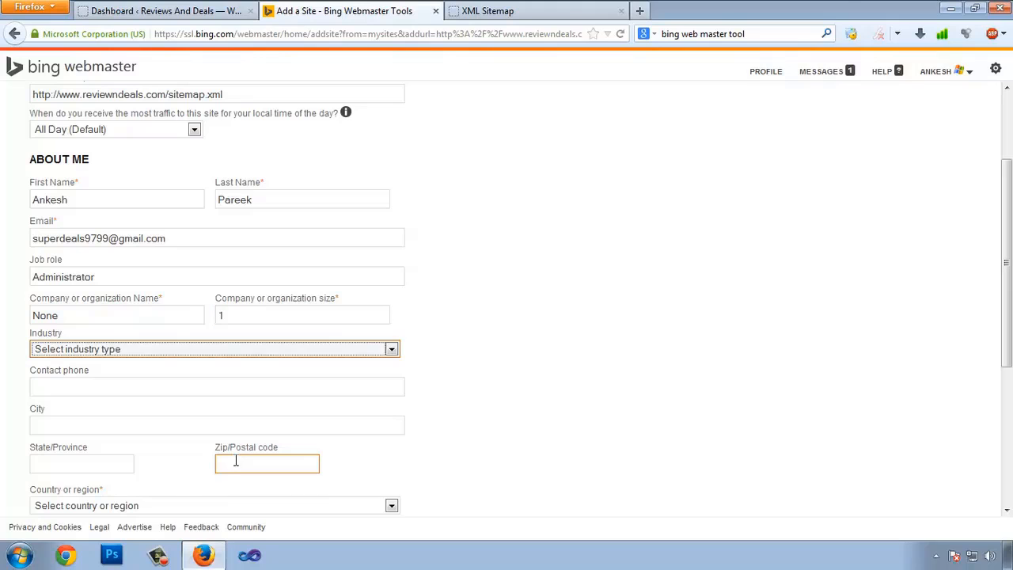
# Choose Technology as industry, India as country, and monthly site-issue messages
pyautogui.scroll(-1, 237, 380)
pyautogui.click(184, 318)
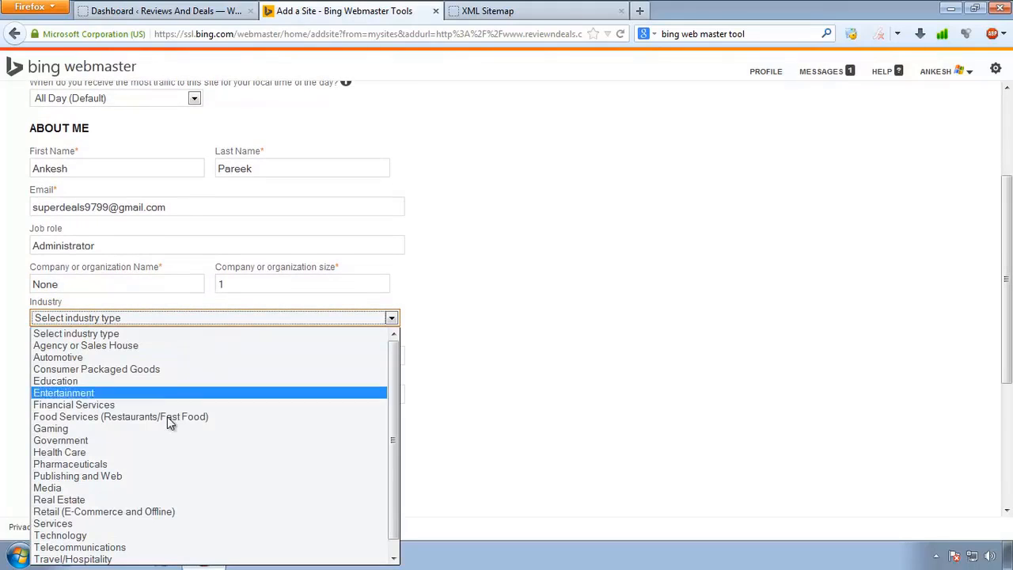
pyautogui.scroll(-1, 206, 448)
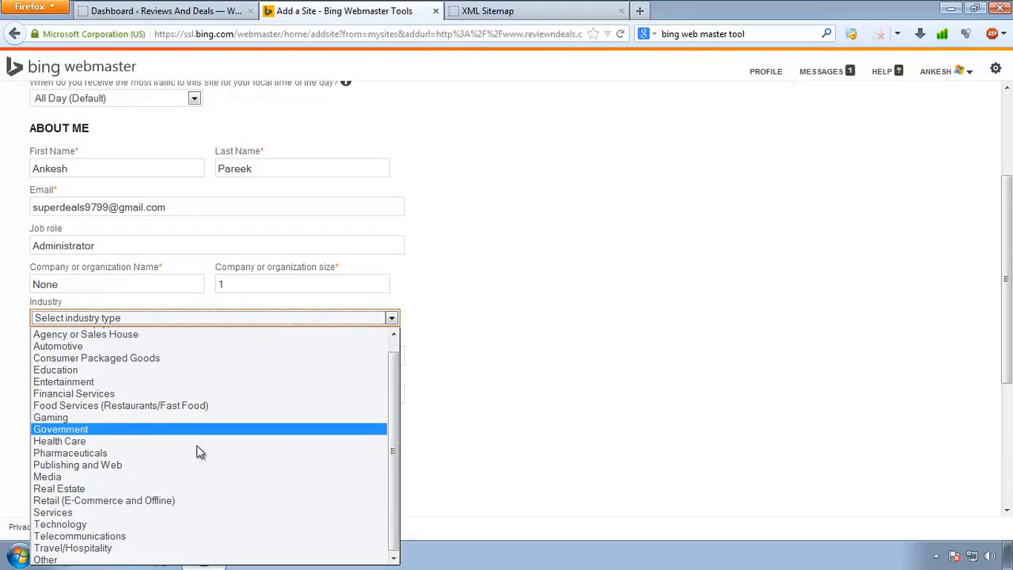
pyautogui.click(140, 524)
pyautogui.scroll(-1, 32, 396)
pyautogui.click(73, 321)
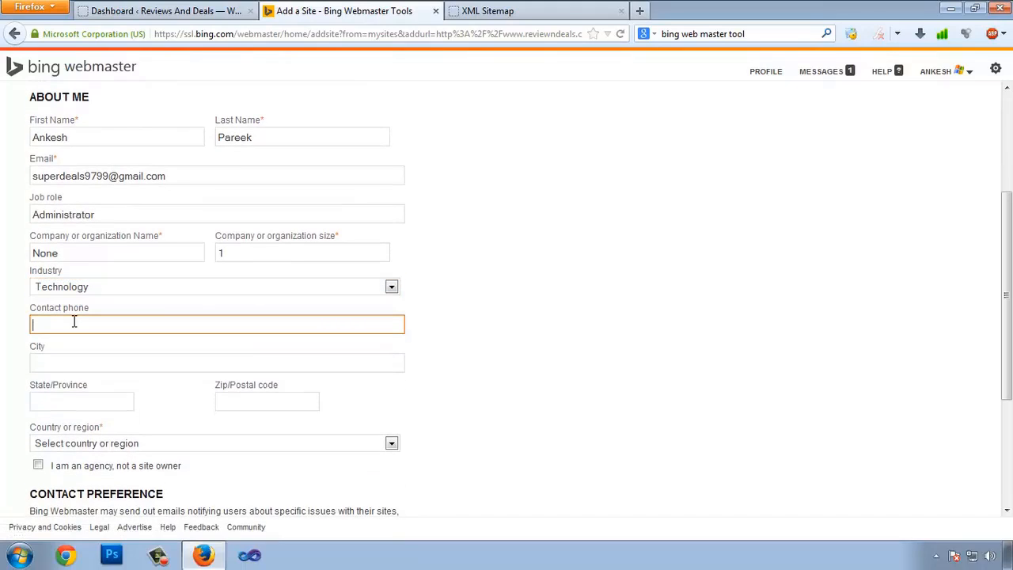
pyautogui.click(196, 356)
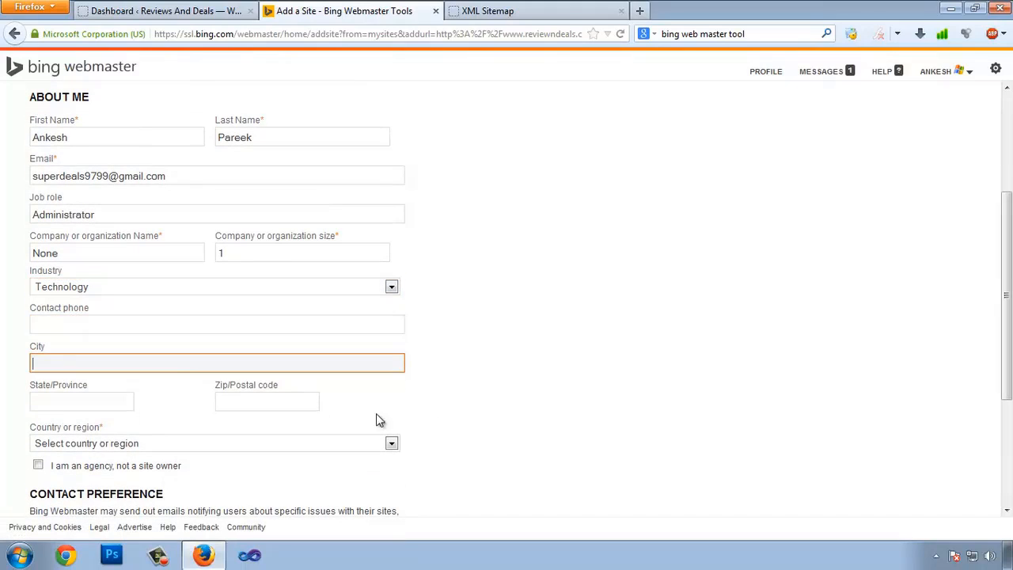
pyautogui.scroll(-2, 174, 383)
pyautogui.click(107, 353)
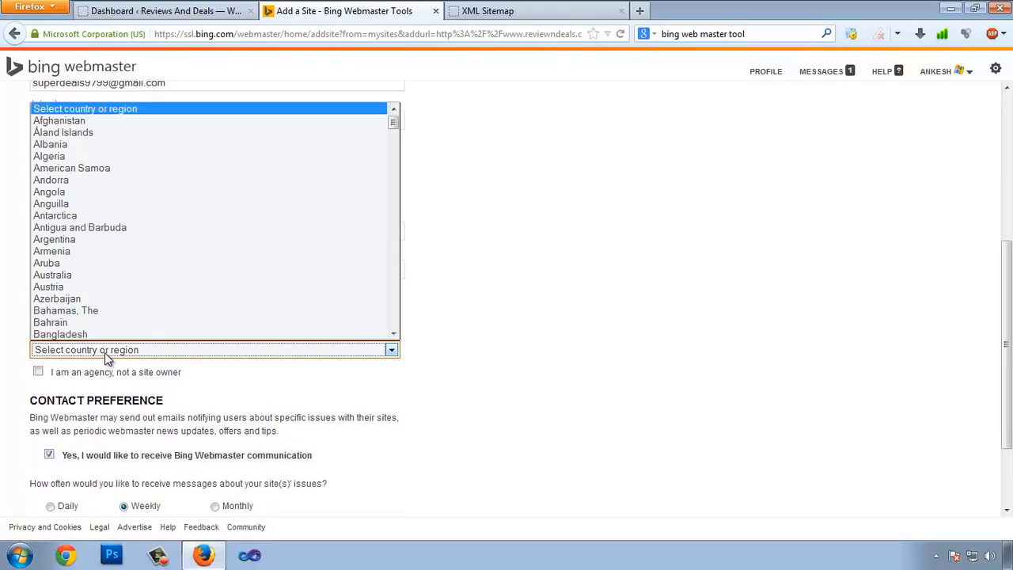
pyautogui.press('i')
pyautogui.click(87, 333)
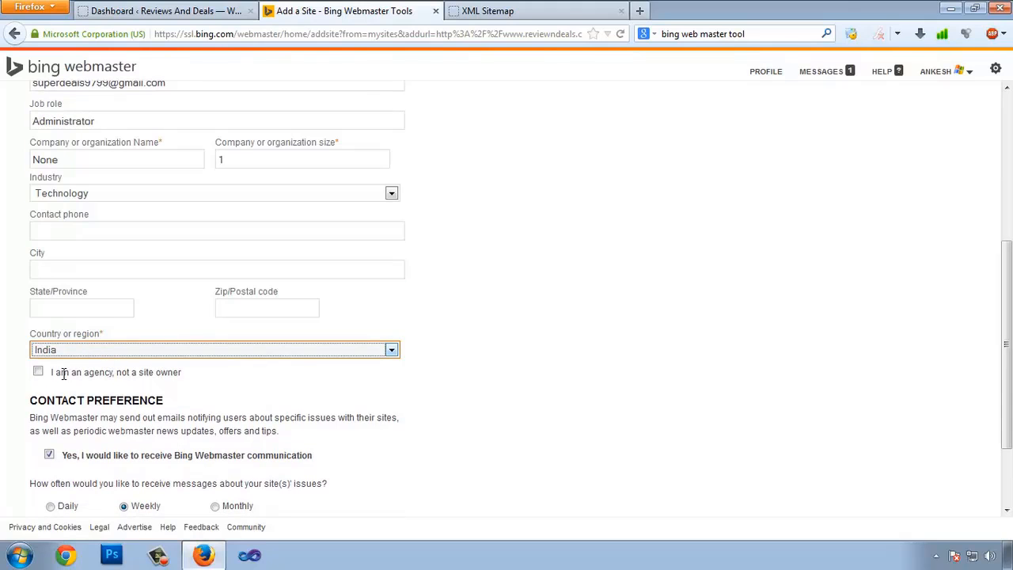
pyautogui.scroll(-2, 73, 393)
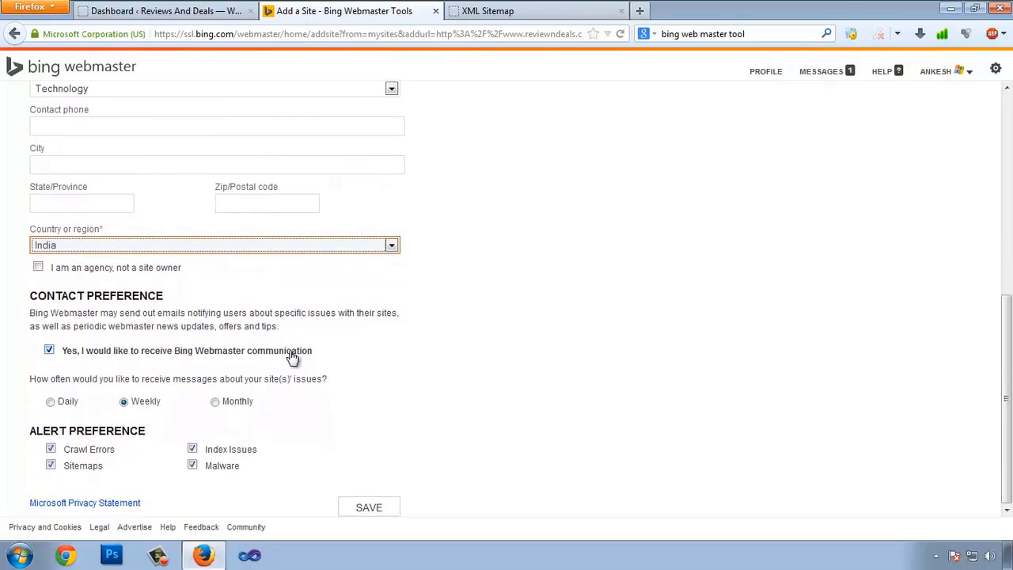
pyautogui.click(215, 403)
# Save the site registration and copy the Option 2 verification meta tag for WordPress
pyautogui.click(365, 509)
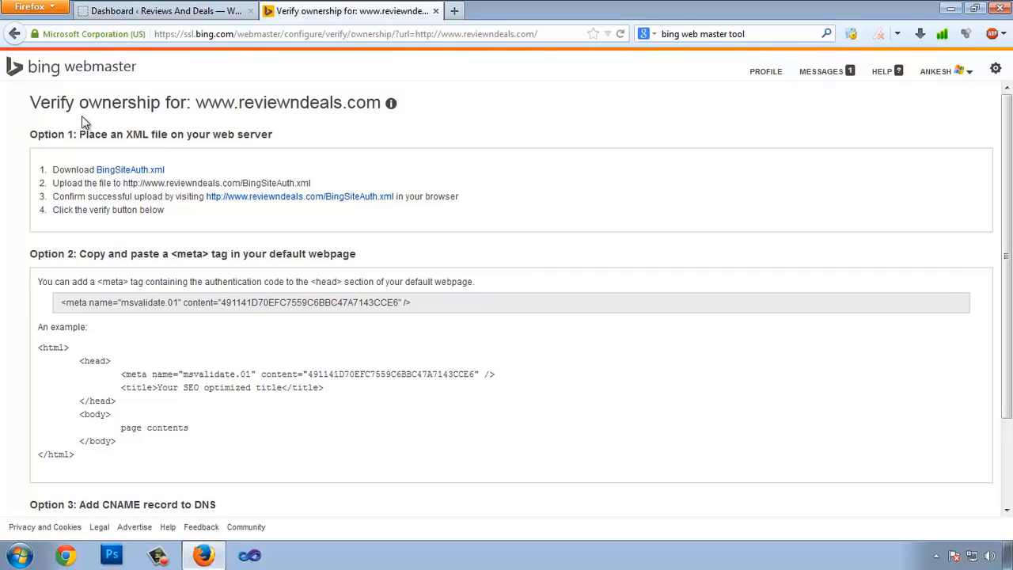
pyautogui.moveTo(197, 103); pyautogui.dragTo(291, 105)
pyautogui.click(306, 145)
pyautogui.scroll(-2, 269, 317)
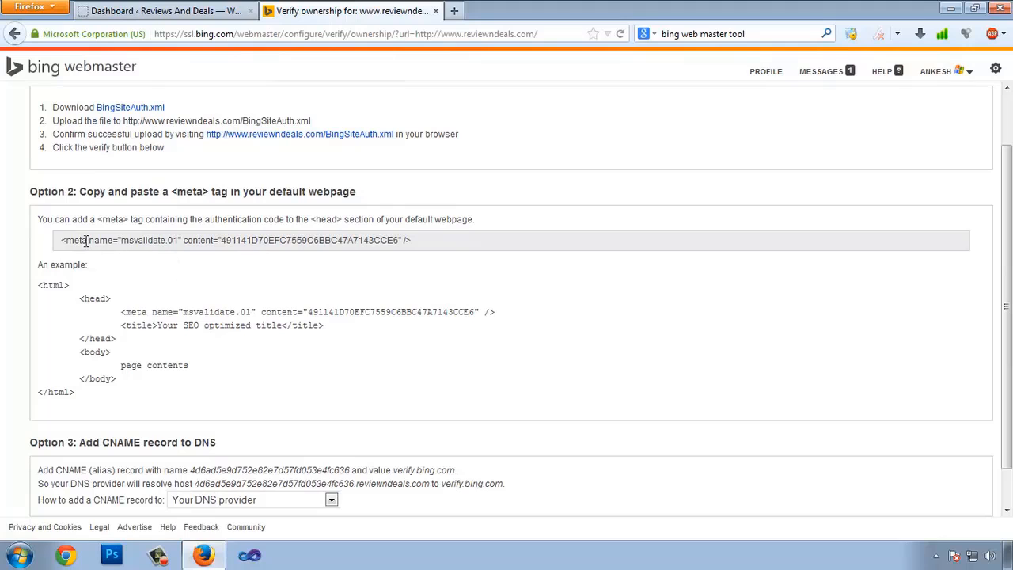
pyautogui.moveTo(60, 241); pyautogui.dragTo(380, 239)
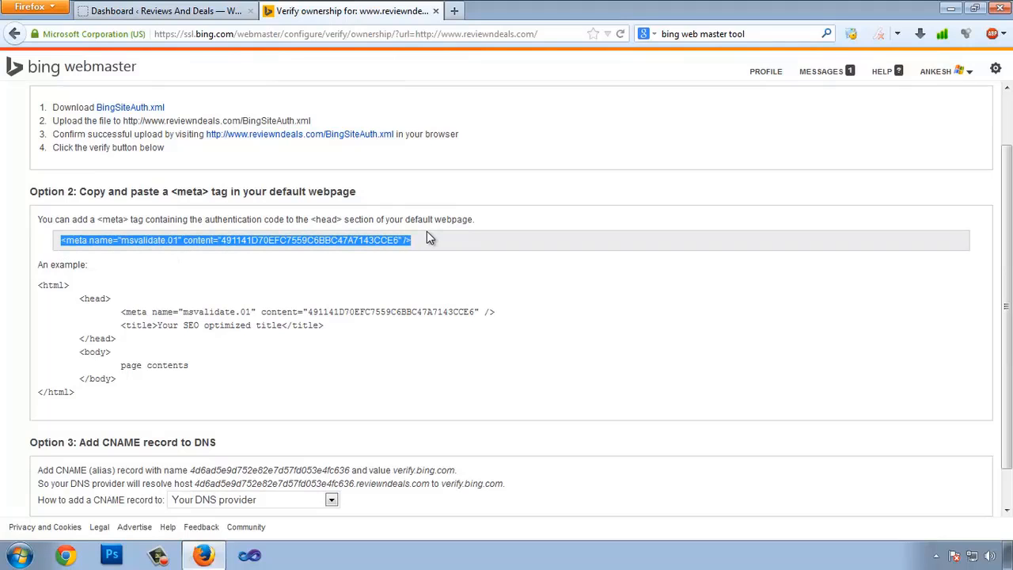
pyautogui.click(162, 11)
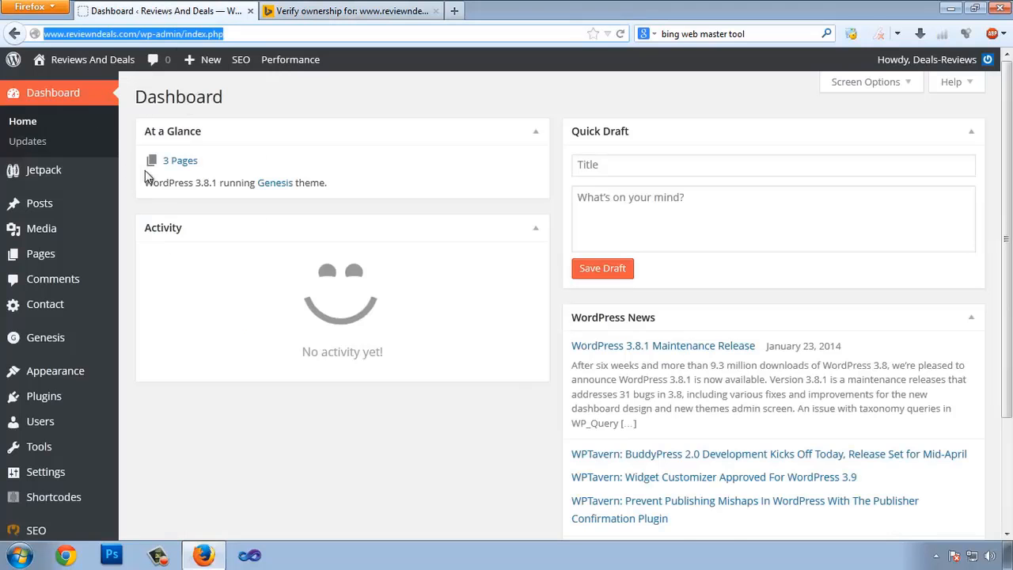
# Paste the Bing msvalidate meta tag into Yoast SEO's Bing Webmaster Tools field and save changes
pyautogui.scroll(-3, 145, 176)
pyautogui.moveTo(70, 398)
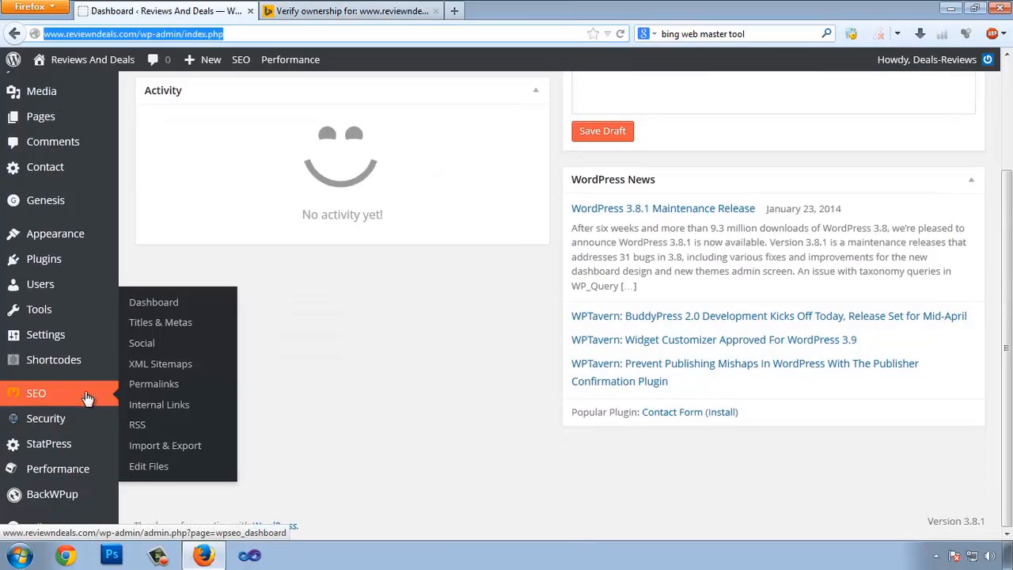
pyautogui.click(158, 306)
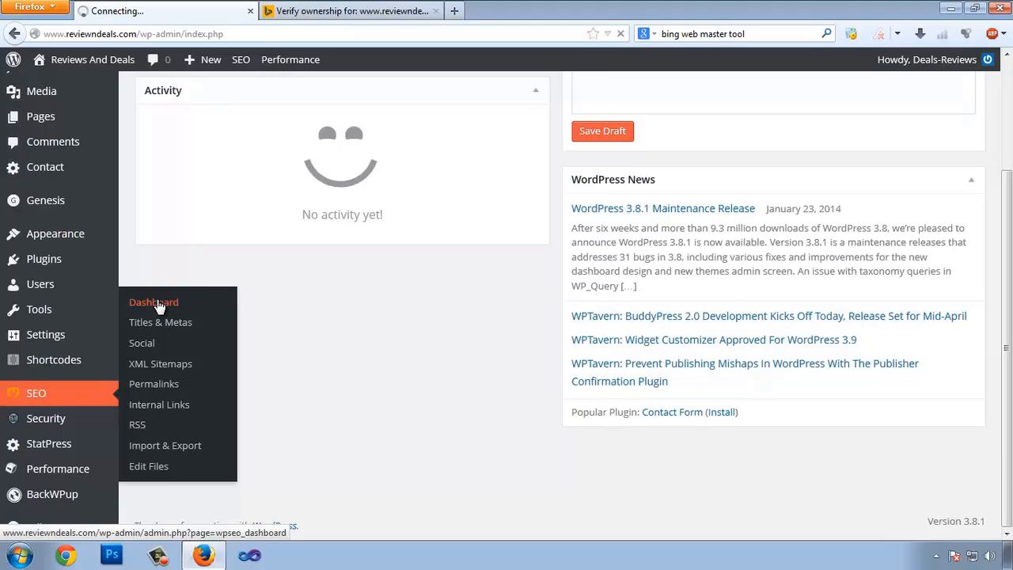
pyautogui.scroll(-2, 459, 348)
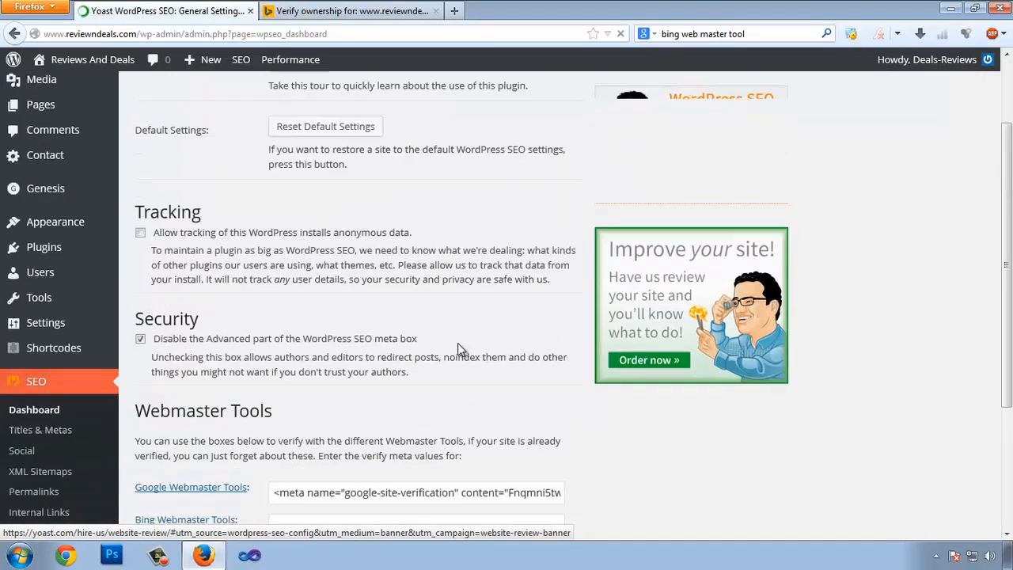
pyautogui.scroll(-4, 458, 349)
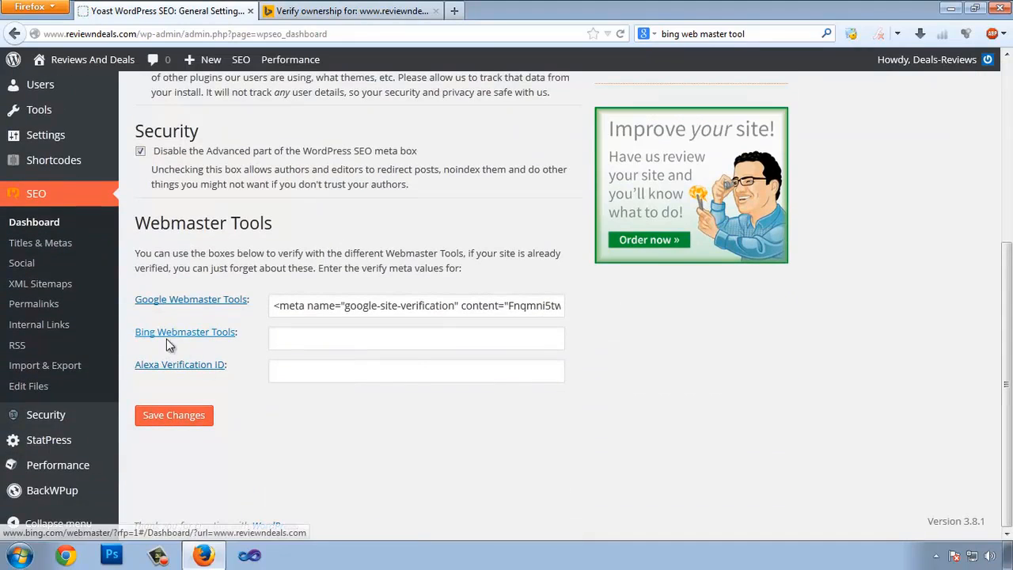
pyautogui.click(346, 346)
pyautogui.write('<meta name="msvalidate.01" content="491141D70EFC7559C6BBC47A7143CCE6" />')
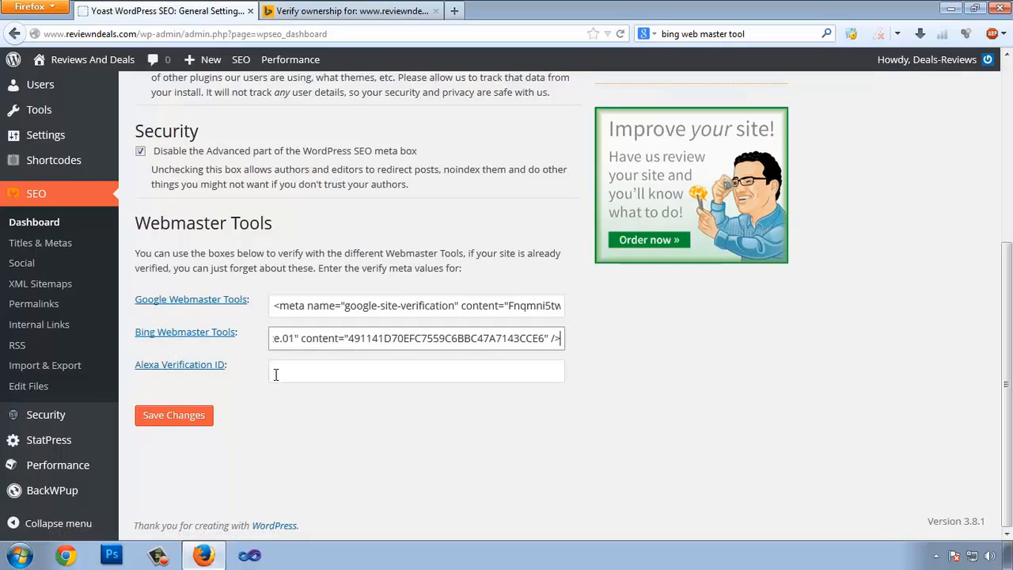
pyautogui.click(166, 419)
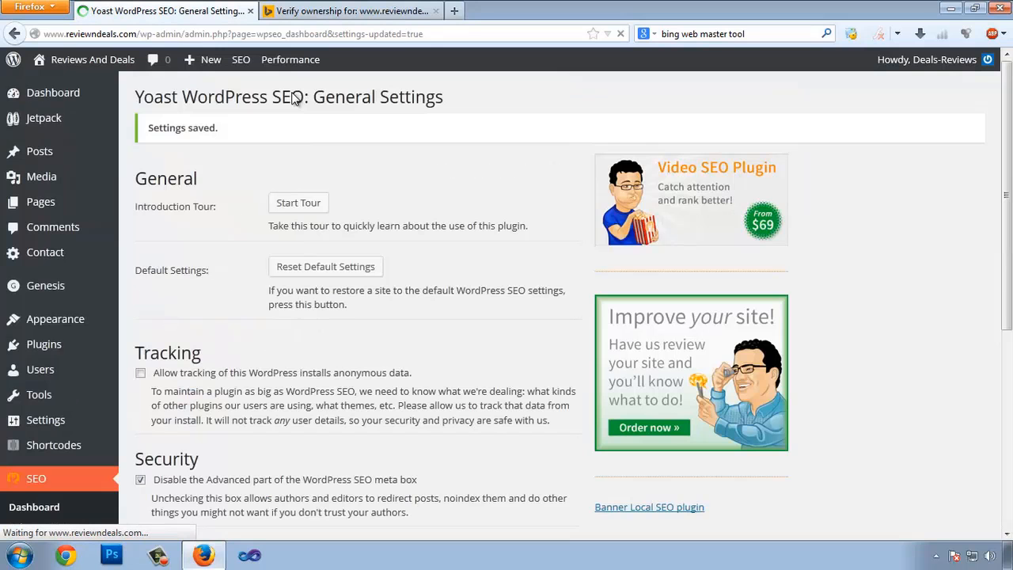
pyautogui.click(348, 11)
pyautogui.scroll(-1, 39, 146)
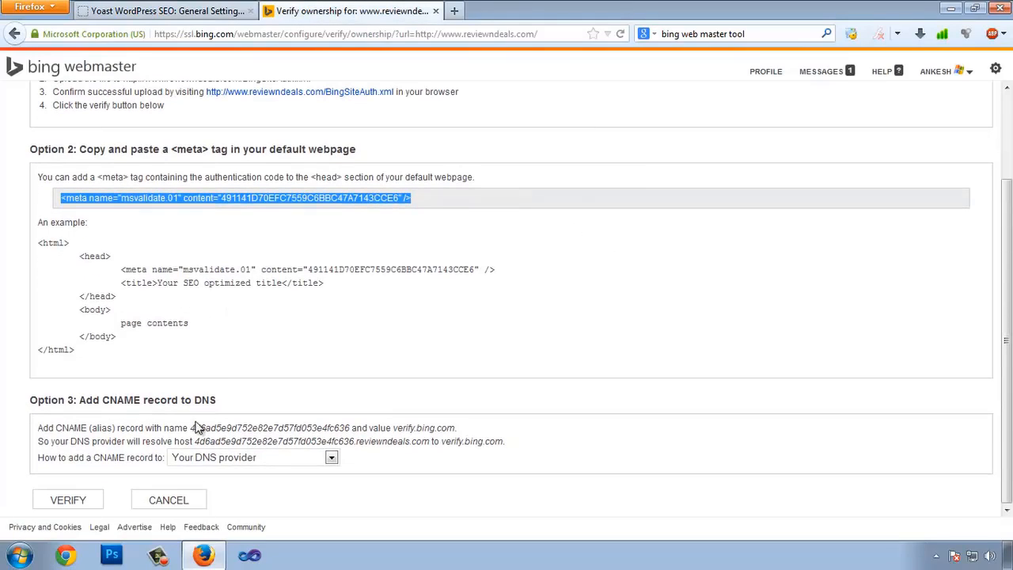
pyautogui.click(51, 502)
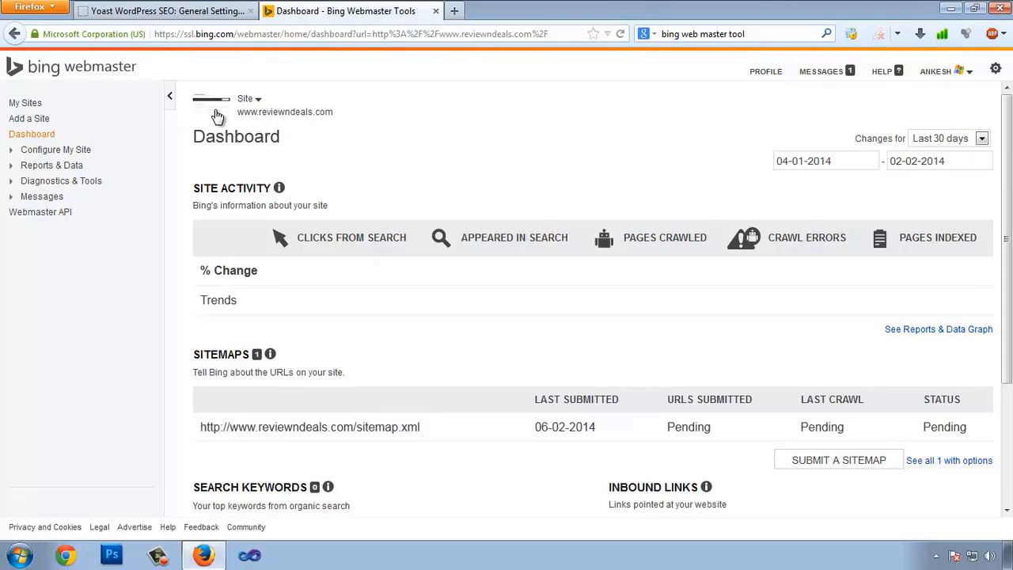
pyautogui.scroll(-2, 607, 346)
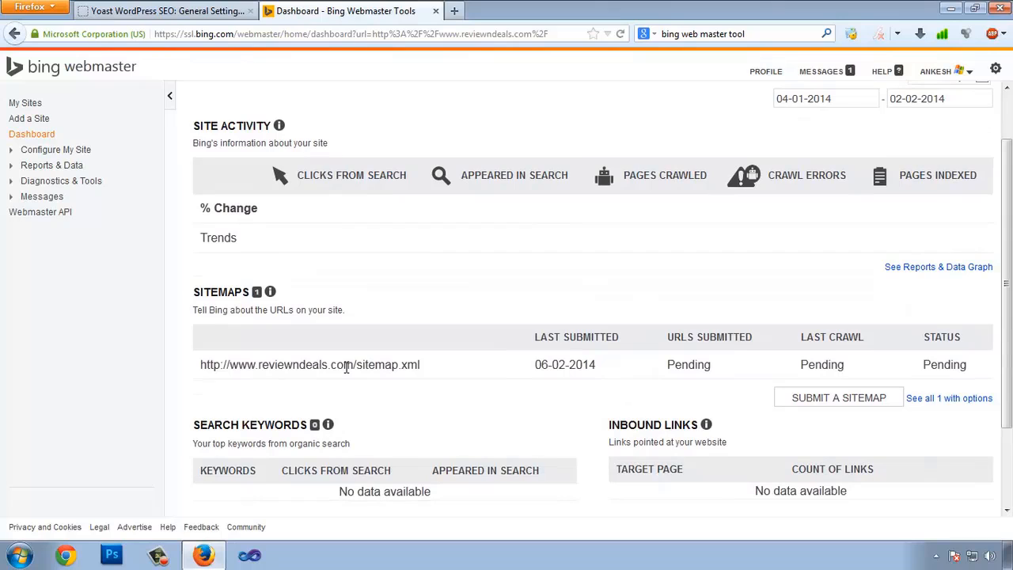
pyautogui.scroll(2, 543, 238)
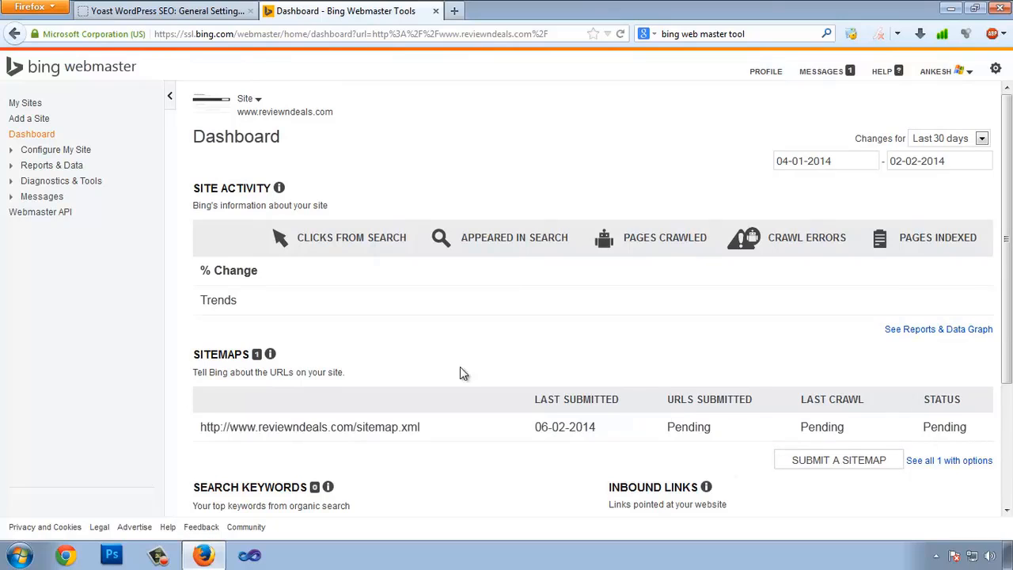
# Open Bing's Submit URLs page and open the live reviewndeals.com site in a new tab
pyautogui.click(11, 152)
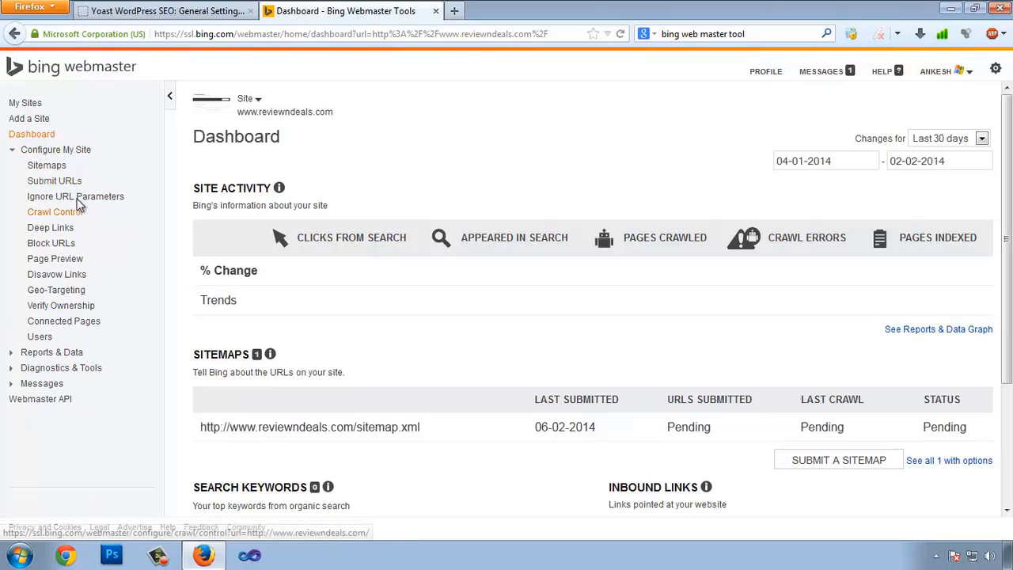
pyautogui.click(57, 185)
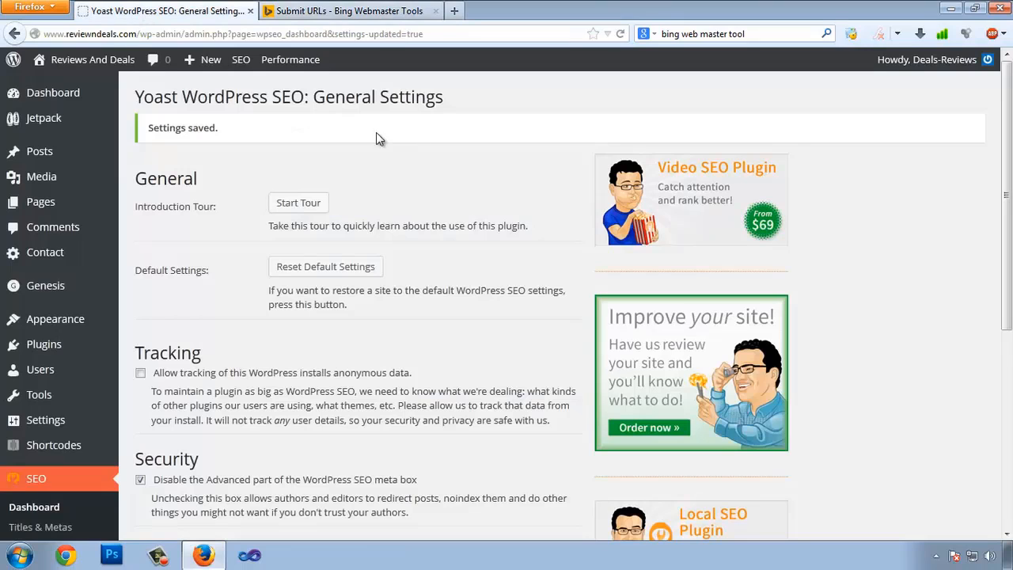
pyautogui.click(158, 11)
pyautogui.moveTo(68, 59)
pyautogui.rightClick(52, 87)
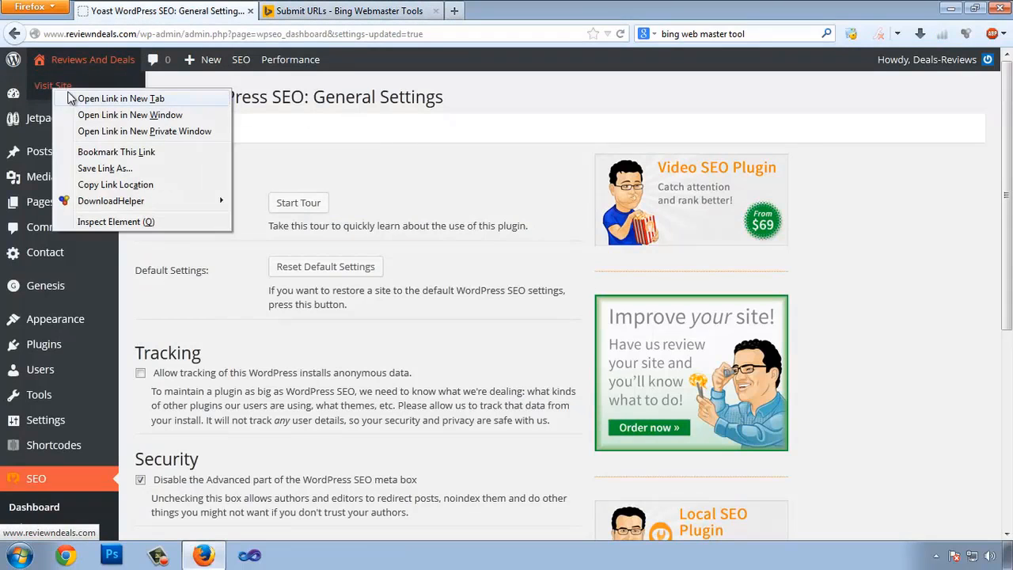
pyautogui.click(119, 98)
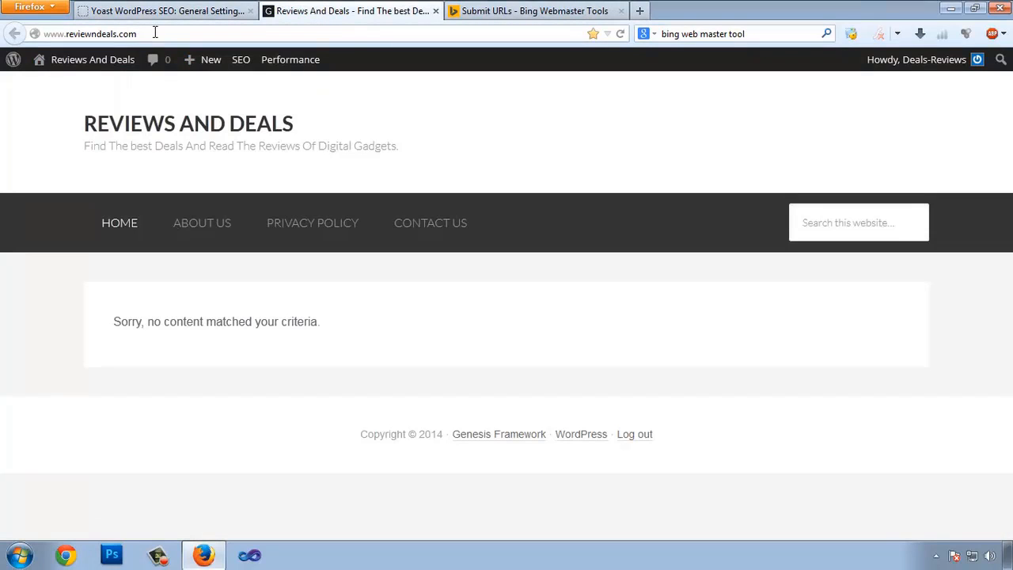
# Paste the home page and about-us URLs into the submission box on separate lines
pyautogui.click(155, 32)
pyautogui.hotkey('ctrl', 'c')
pyautogui.click(507, 11)
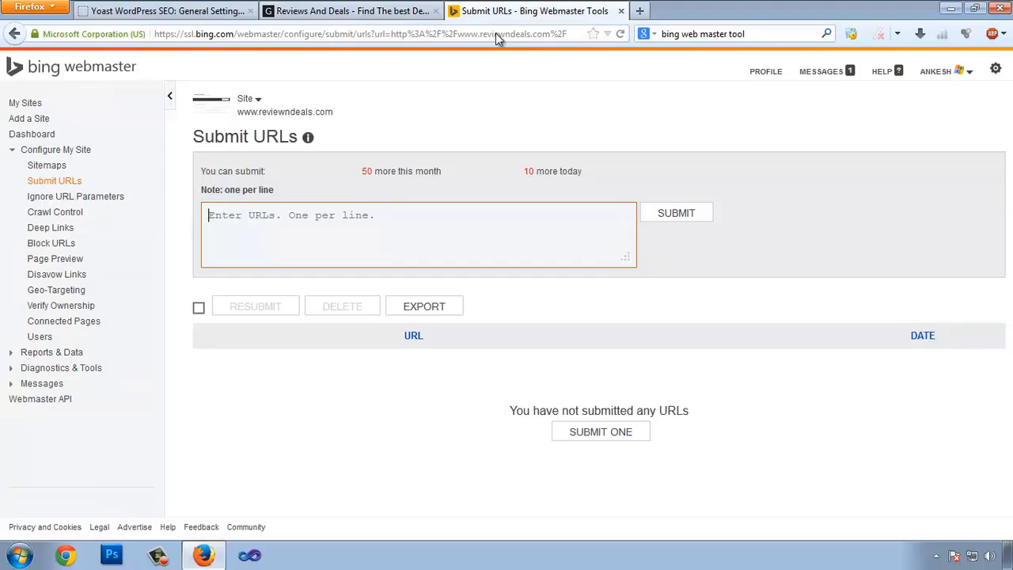
pyautogui.click(317, 220)
pyautogui.hotkey('ctrl', 'v')
pyautogui.click(345, 11)
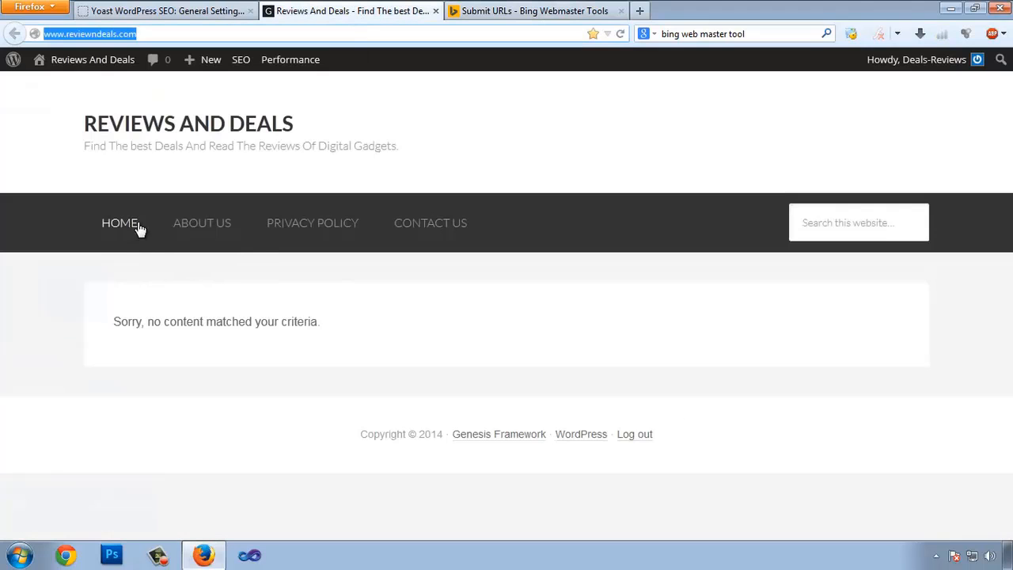
pyautogui.rightClick(205, 228)
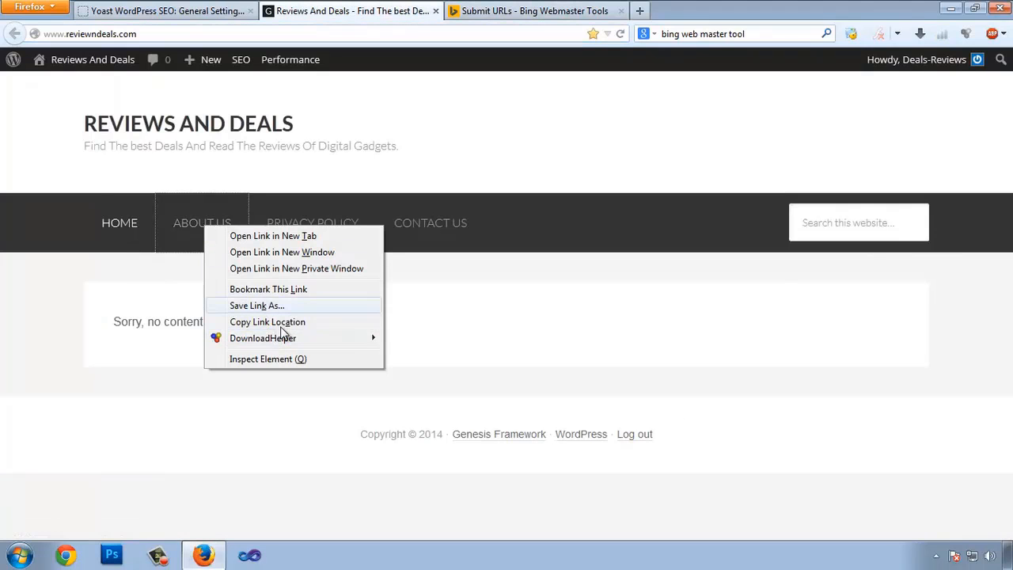
pyautogui.click(253, 322)
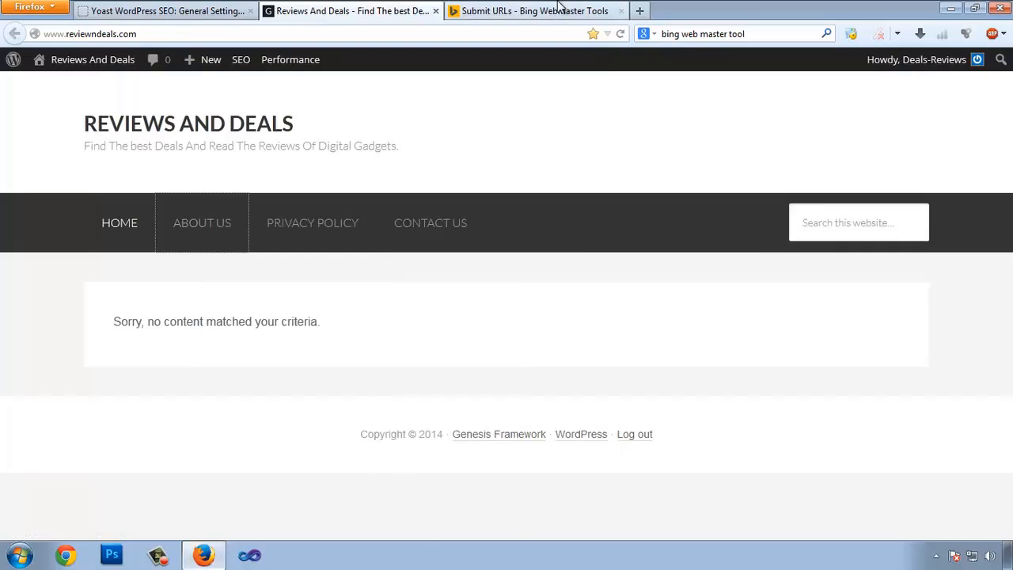
pyautogui.click(558, 11)
pyautogui.click(536, 264)
pyautogui.press('Return')
pyautogui.hotkey('ctrl', 'v')
# Add the privacy-policy and contact-us URLs as lines three and four, then submit all four
pyautogui.click(293, 11)
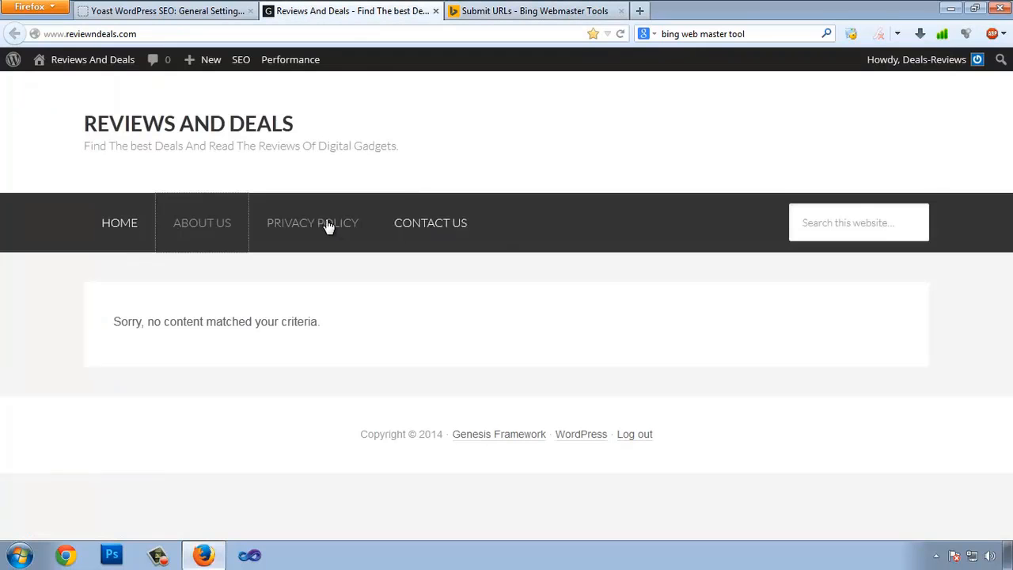
pyautogui.rightClick(316, 220)
pyautogui.click(376, 316)
pyautogui.click(529, 10)
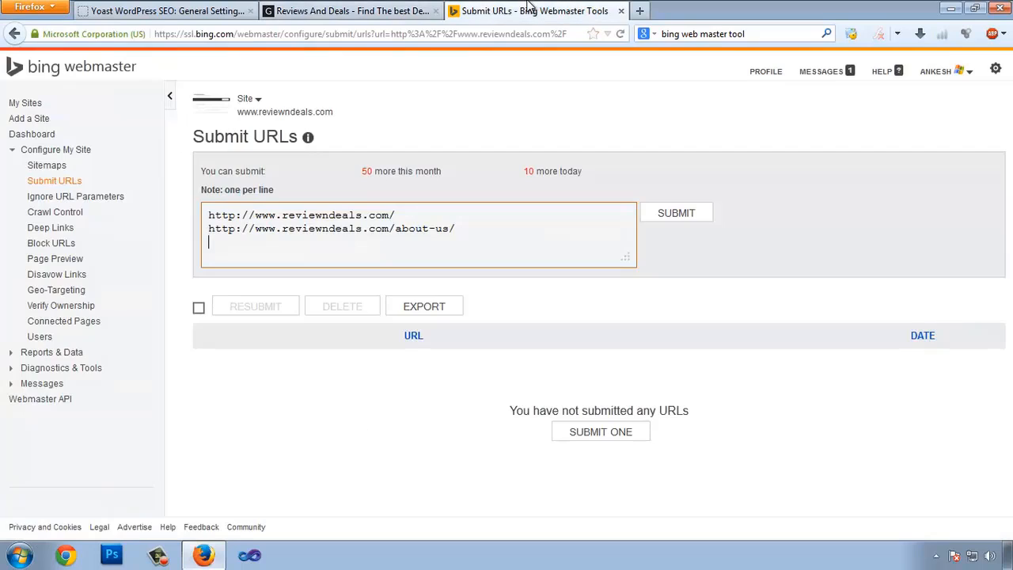
pyautogui.press('Return')
pyautogui.hotkey('ctrl', 'v')
pyautogui.press('Return')
pyautogui.click(352, 10)
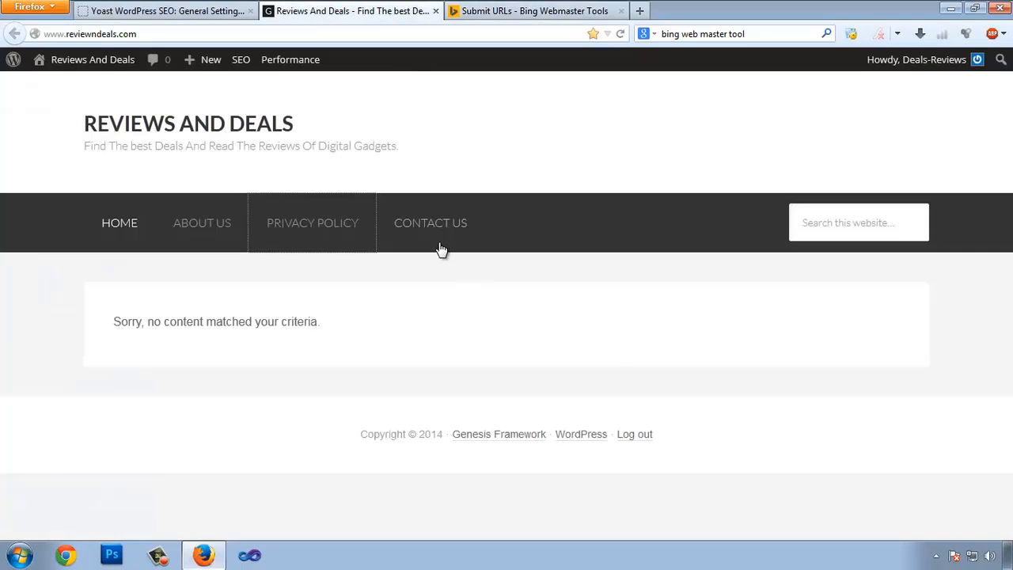
pyautogui.rightClick(434, 226)
pyautogui.click(496, 321)
pyautogui.click(528, 10)
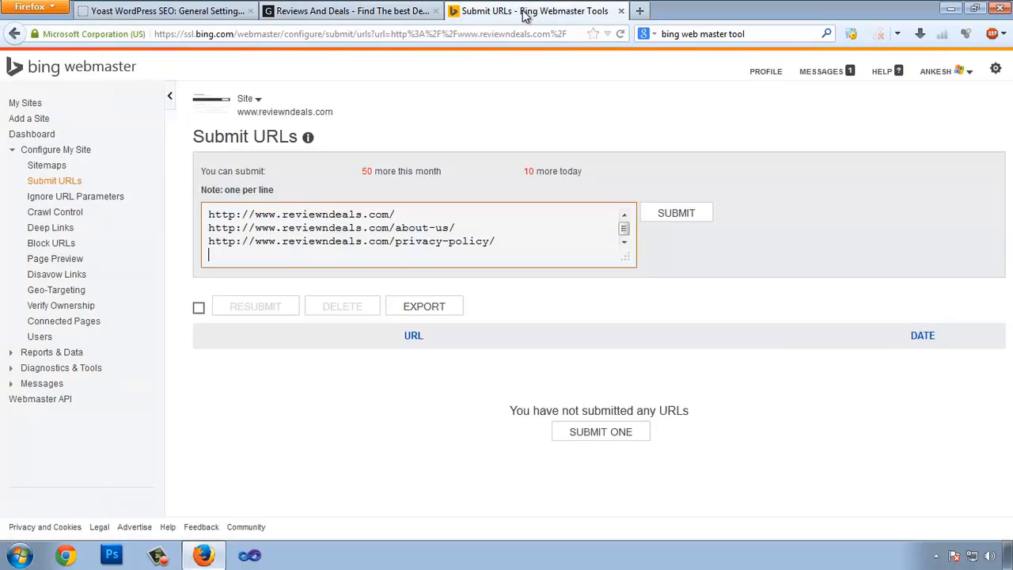
pyautogui.hotkey('ctrl', 'v')
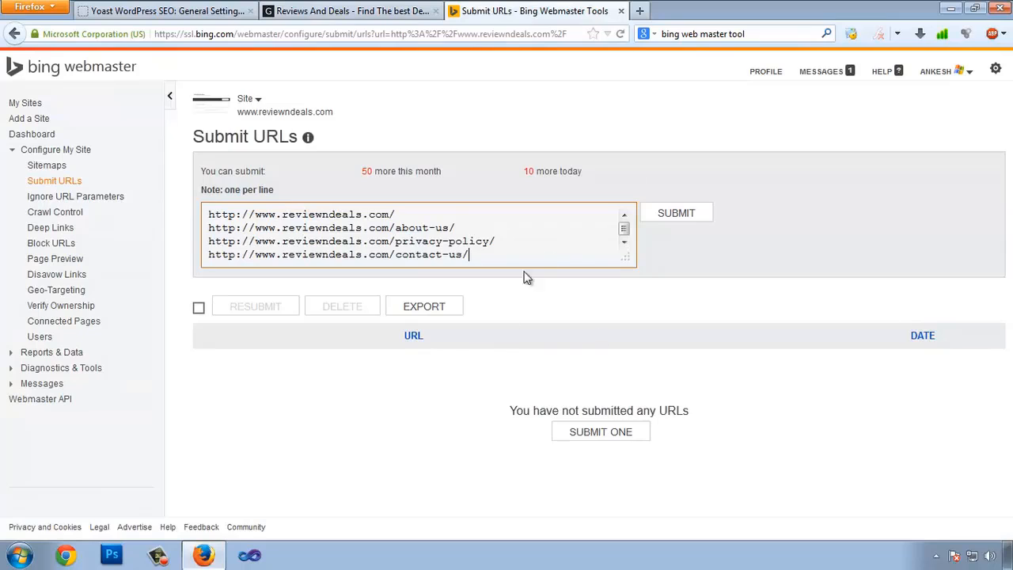
pyautogui.click(664, 214)
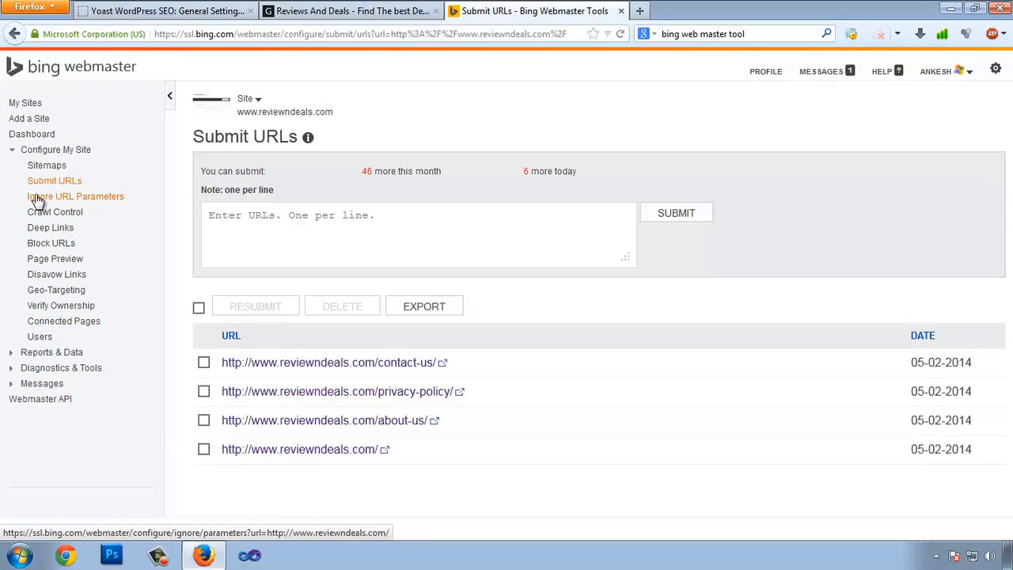
pyautogui.click(17, 351)
pyautogui.scroll(-2, 62, 231)
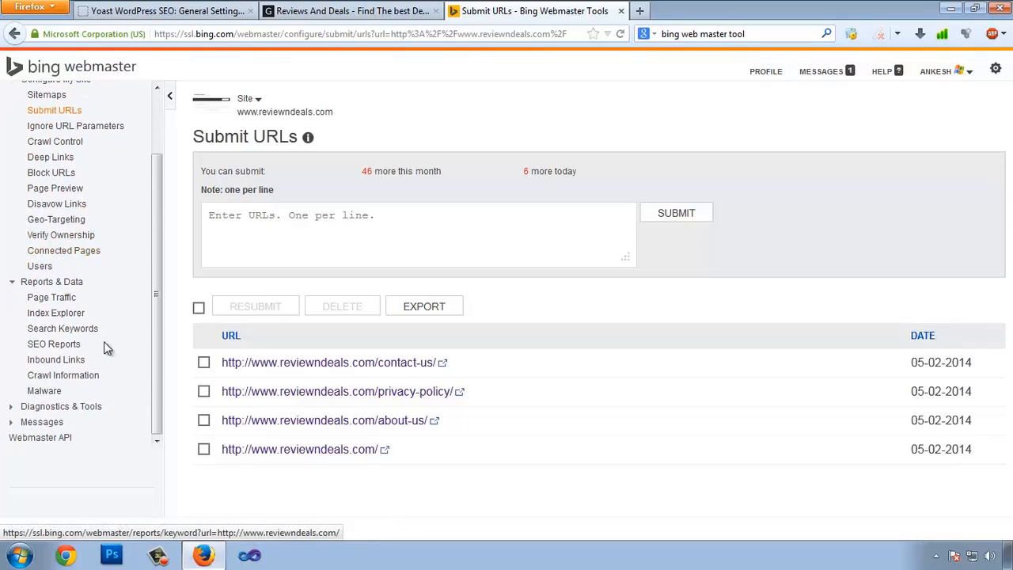
pyautogui.click(55, 345)
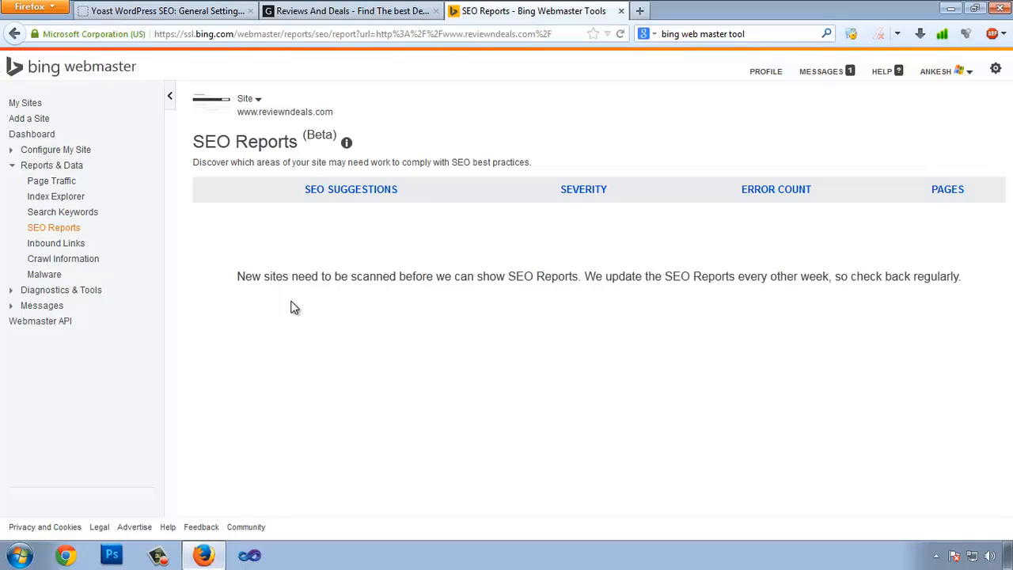
# Highlight the note that new sites must be scanned first, and collapse the sidebar
pyautogui.click(353, 11)
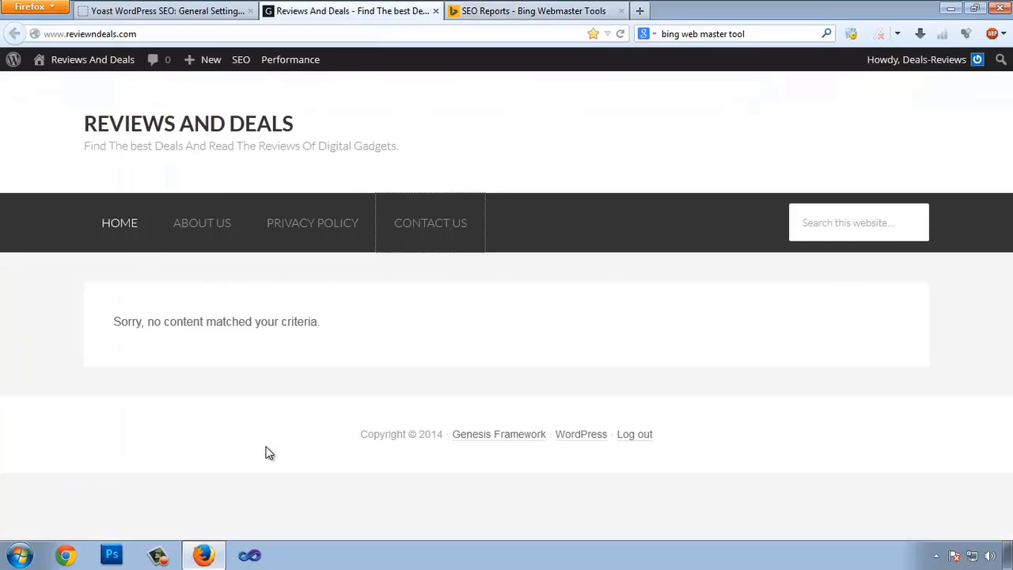
pyautogui.click(530, 11)
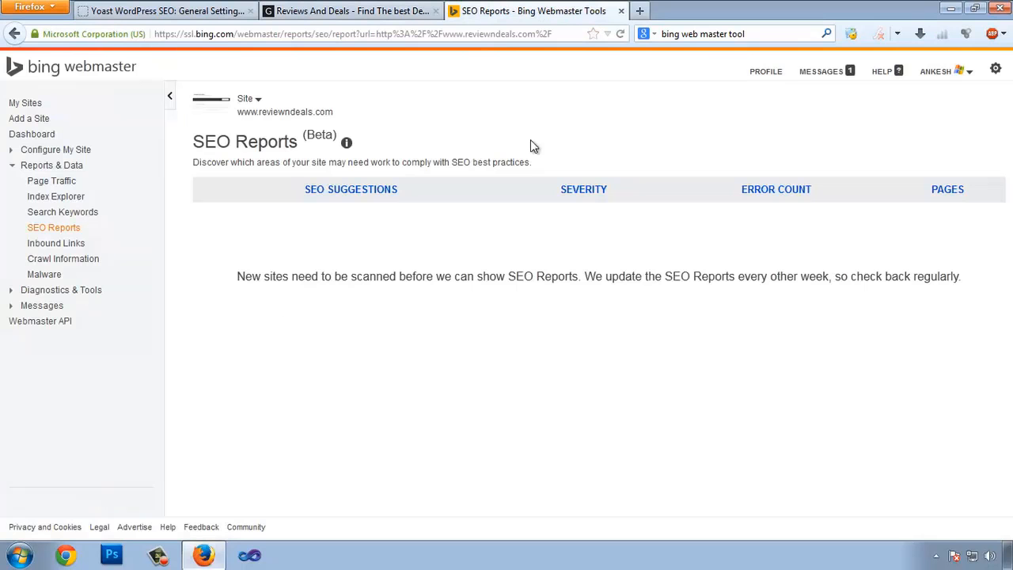
pyautogui.click(353, 12)
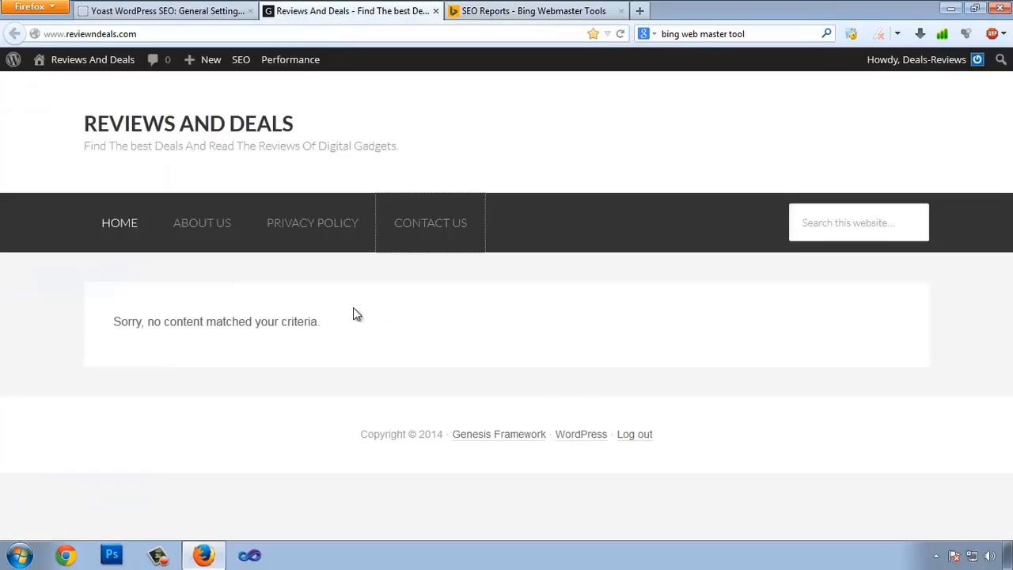
pyautogui.click(525, 9)
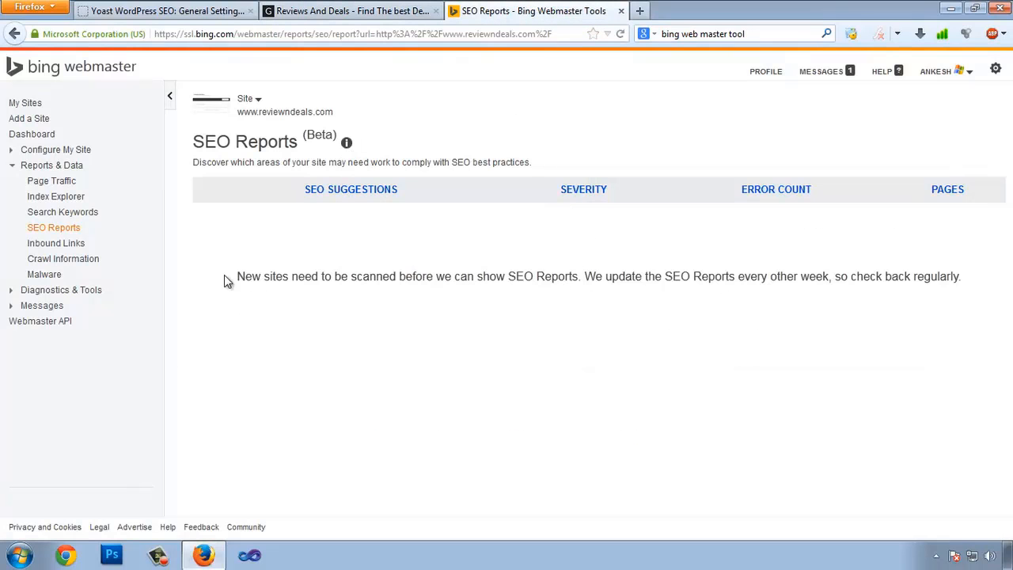
pyautogui.moveTo(224, 275); pyautogui.dragTo(827, 262)
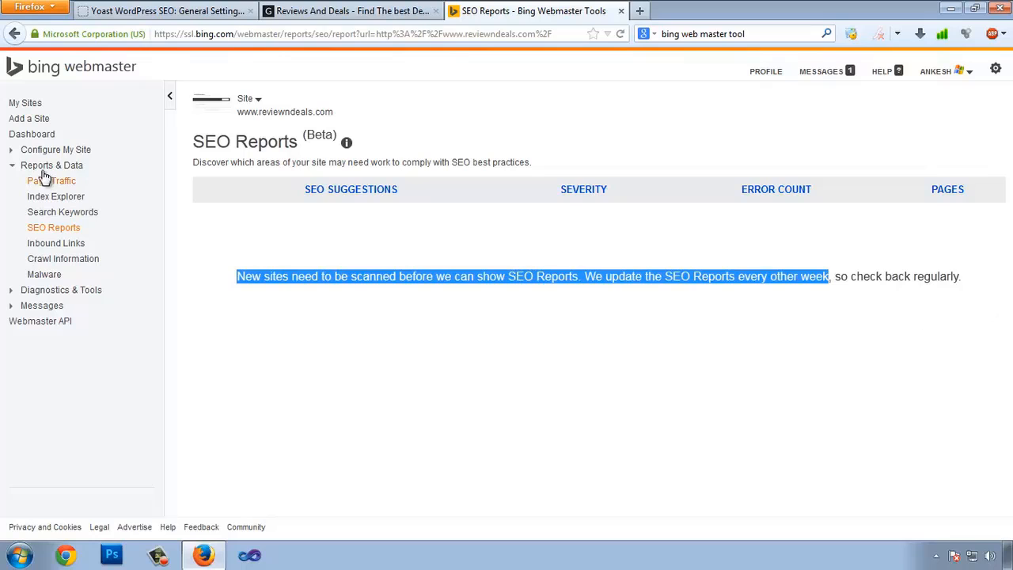
pyautogui.click(170, 95)
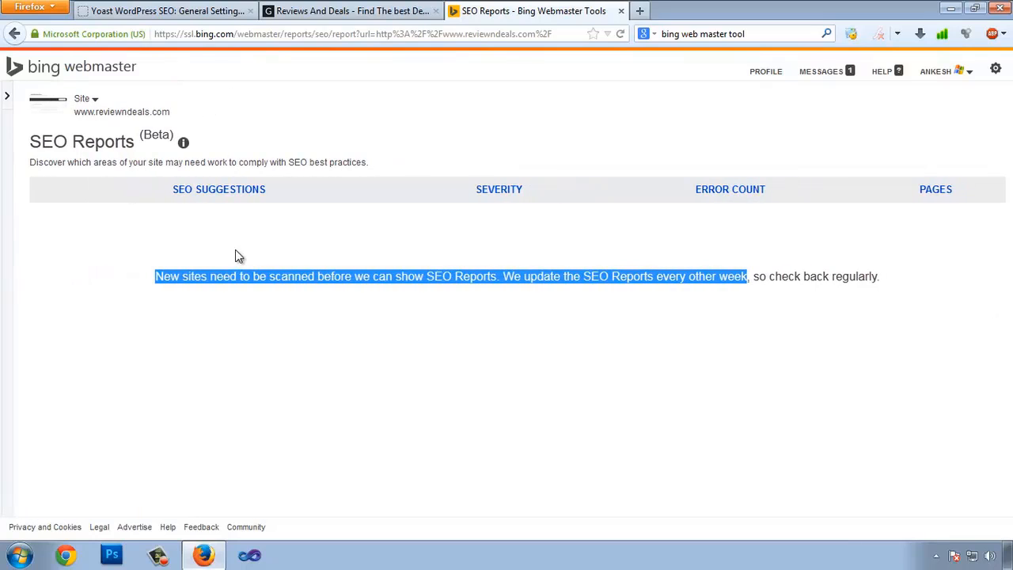